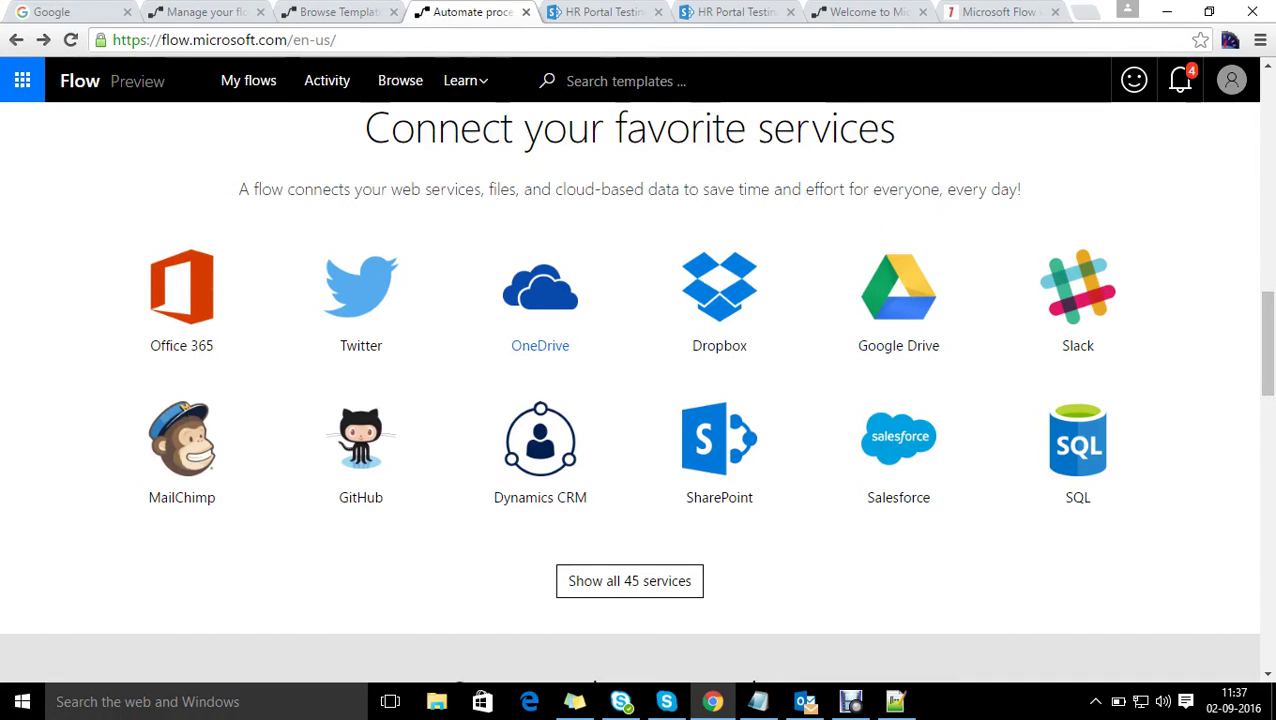
Scroll through the homepage's featured services and templates, then switch to the Browse Templates gallery
{"action": "scroll", "coordinate": [898, 470], "scroll_direction": "down", "scroll_amount": 2}
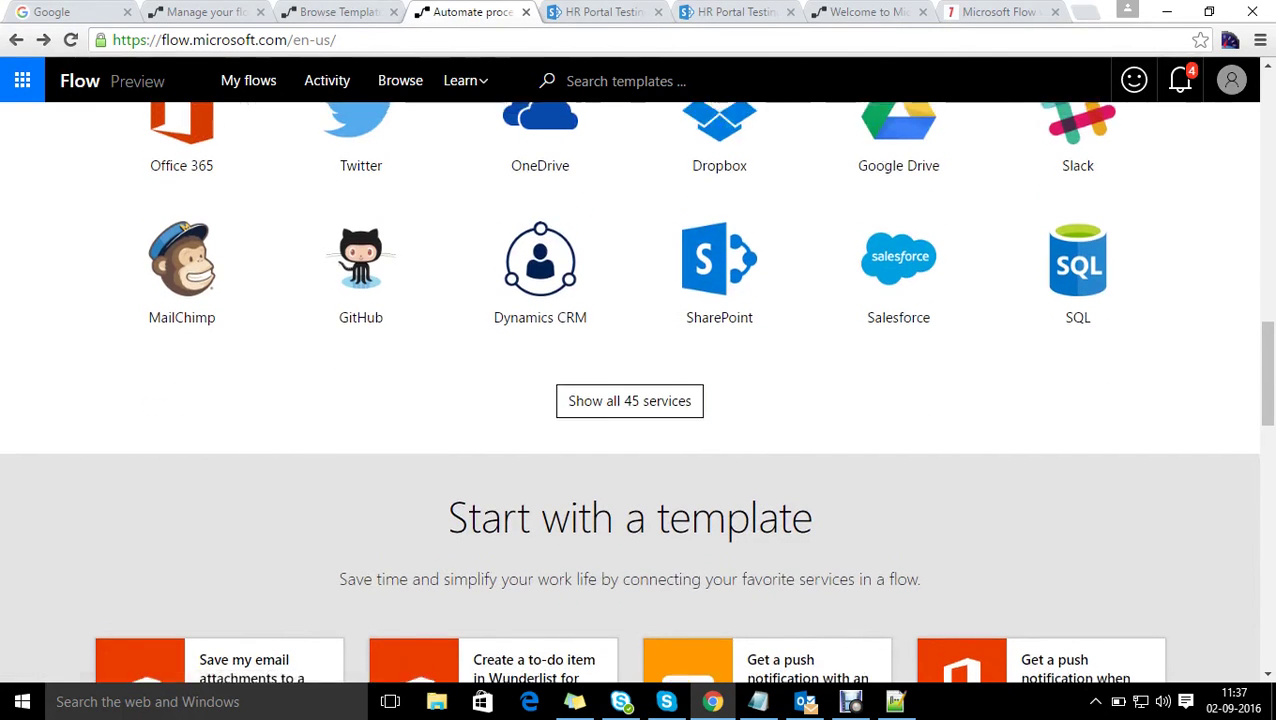
{"action": "scroll", "coordinate": [900, 420], "scroll_direction": "up", "scroll_amount": 2}
{"action": "scroll", "coordinate": [940, 400], "scroll_direction": "down", "scroll_amount": 6}
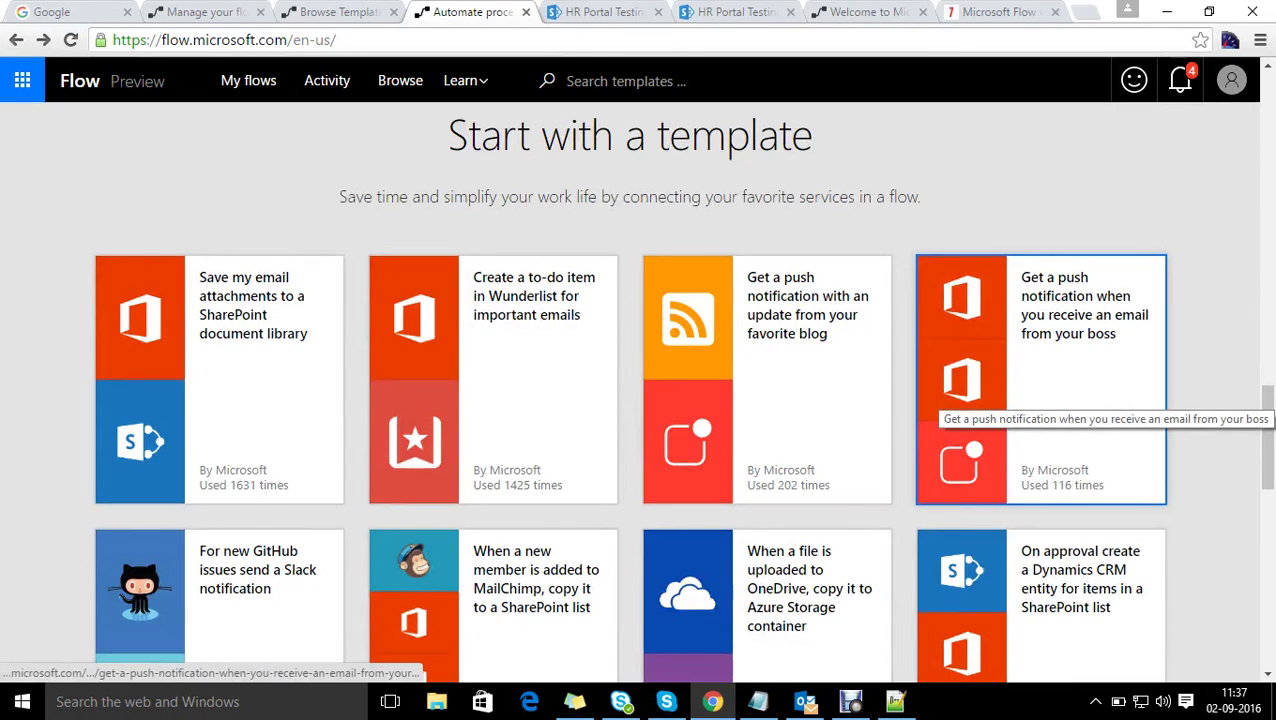
{"action": "scroll", "coordinate": [940, 410], "scroll_direction": "down", "scroll_amount": 4}
{"action": "scroll", "coordinate": [940, 410], "scroll_direction": "up", "scroll_amount": 5}
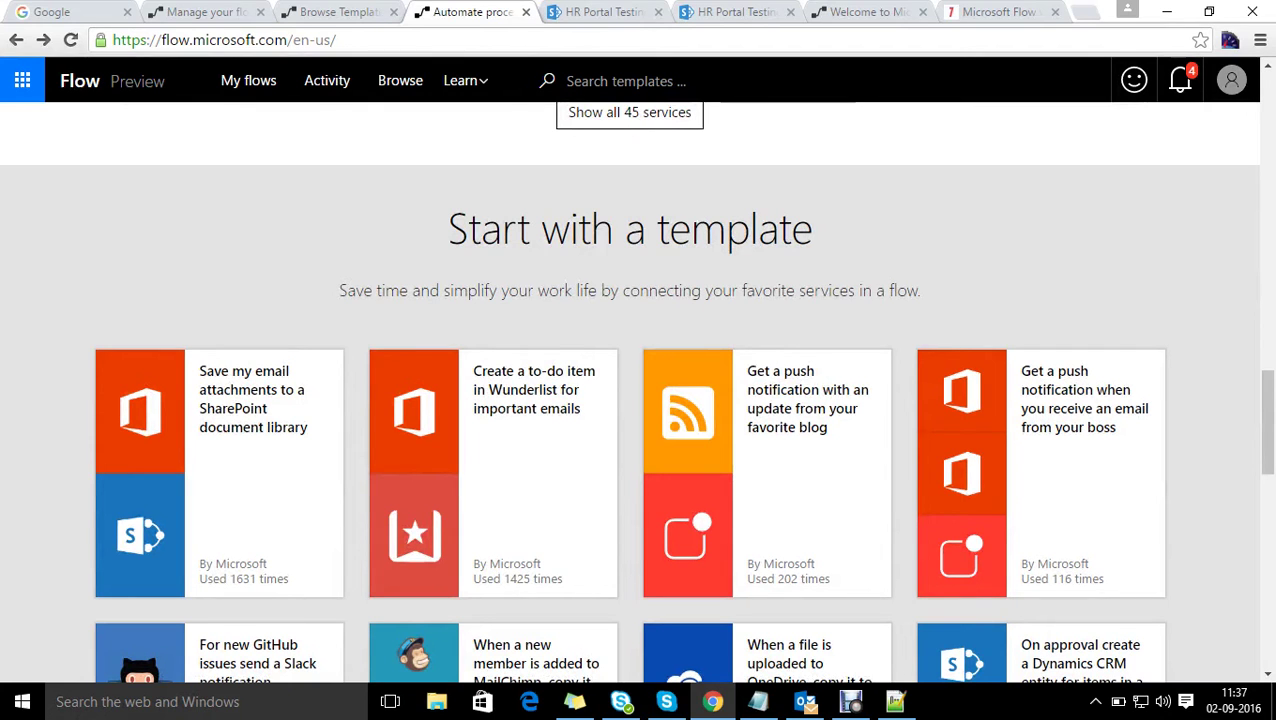
{"action": "scroll", "coordinate": [630, 400], "scroll_direction": "down", "scroll_amount": 4}
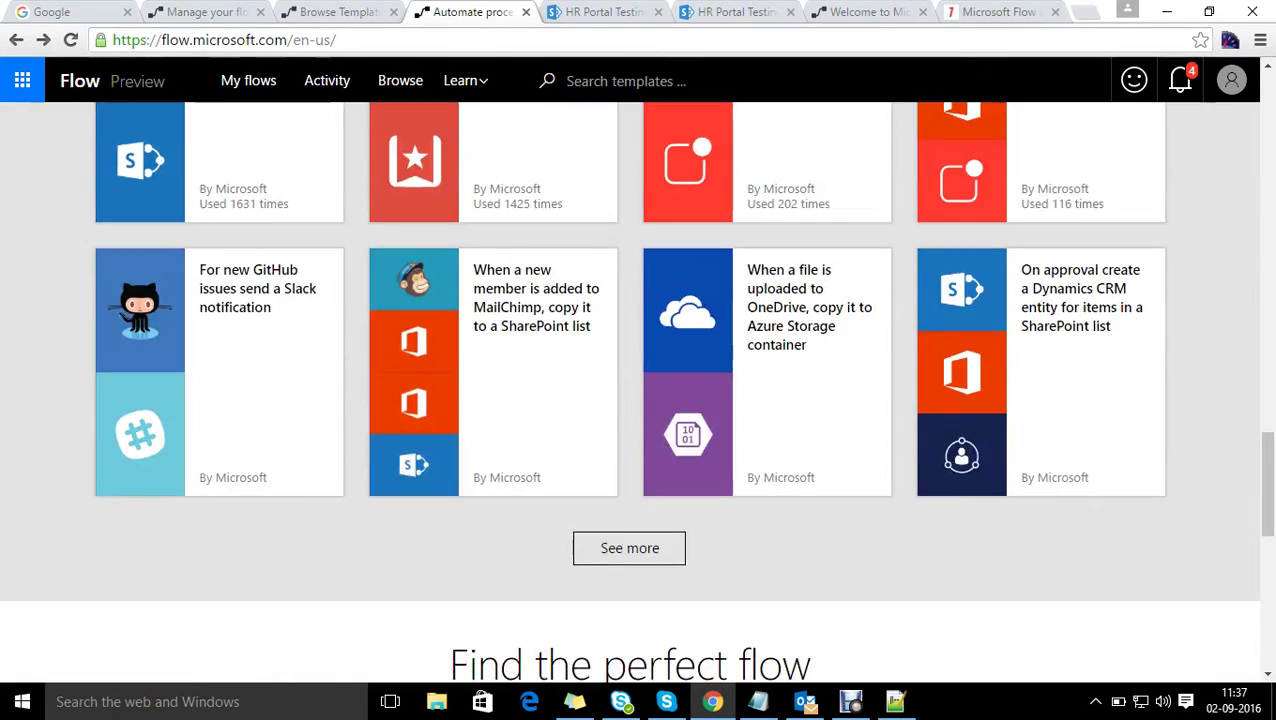
{"action": "scroll", "coordinate": [630, 390], "scroll_direction": "up", "scroll_amount": 4}
{"action": "scroll", "coordinate": [630, 390], "scroll_direction": "down", "scroll_amount": 7}
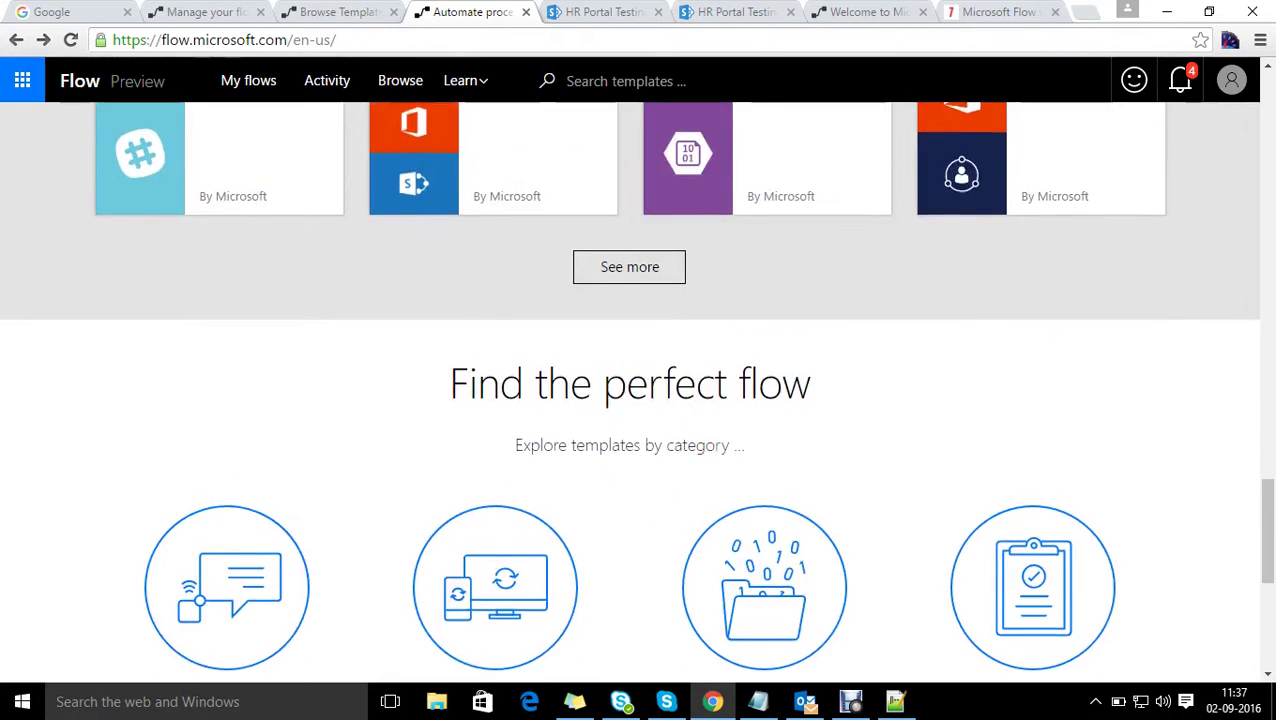
{"action": "scroll", "coordinate": [630, 390], "scroll_direction": "up", "scroll_amount": 5}
{"action": "scroll", "coordinate": [630, 390], "scroll_direction": "up", "scroll_amount": 2}
{"action": "scroll", "coordinate": [493, 550], "scroll_direction": "down", "scroll_amount": 2}
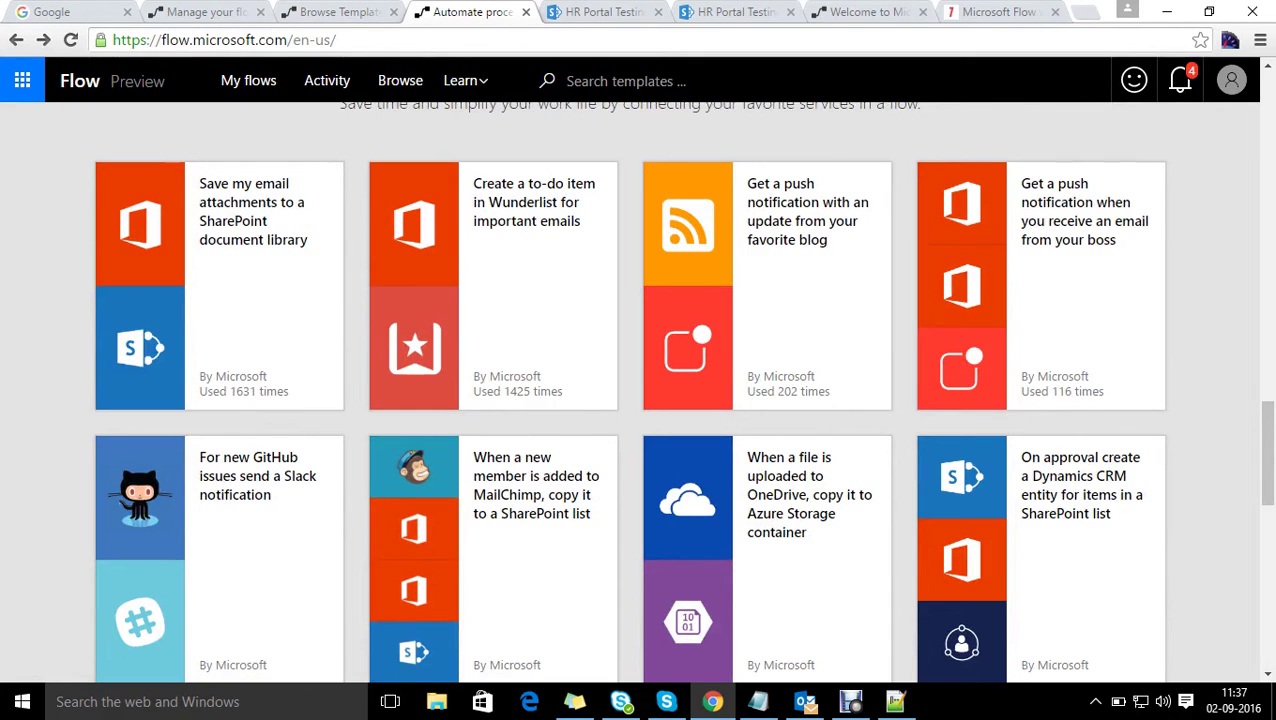
{"action": "scroll", "coordinate": [1040, 300], "scroll_direction": "down", "scroll_amount": 5}
{"action": "key", "text": "ctrl+shift+Tab"}
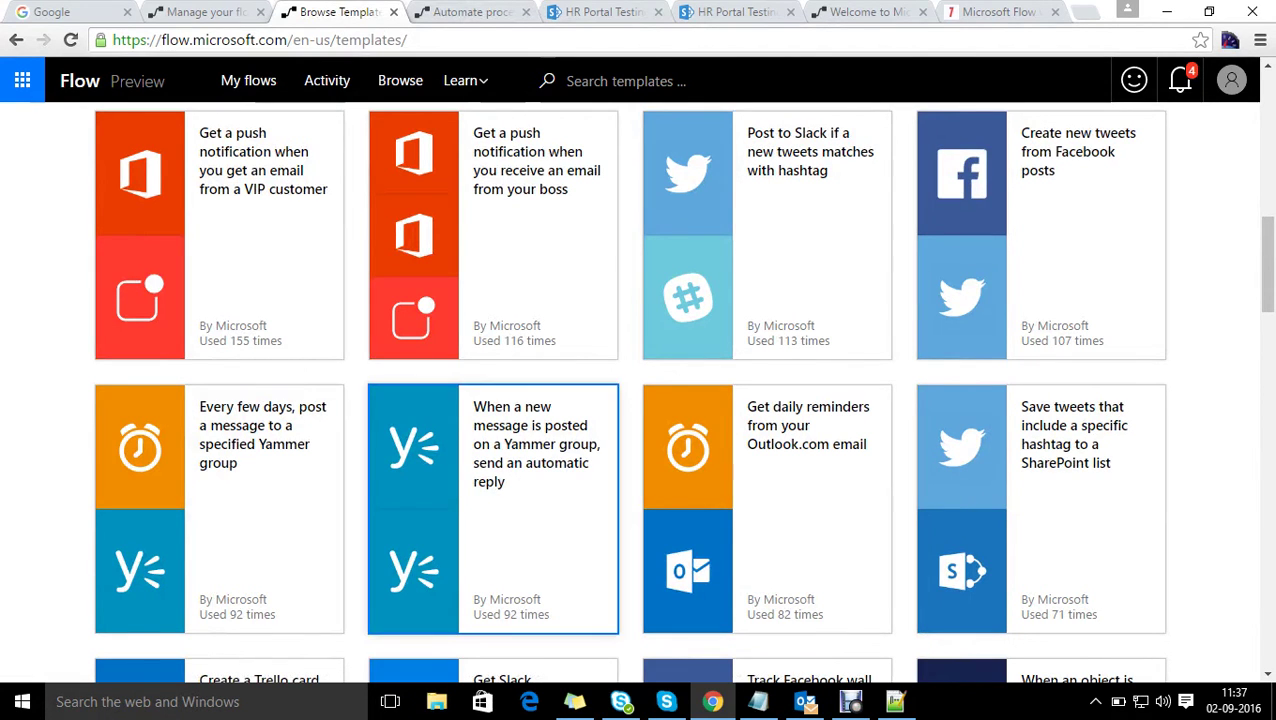
{"action": "scroll", "coordinate": [493, 500], "scroll_direction": "up", "scroll_amount": 10}
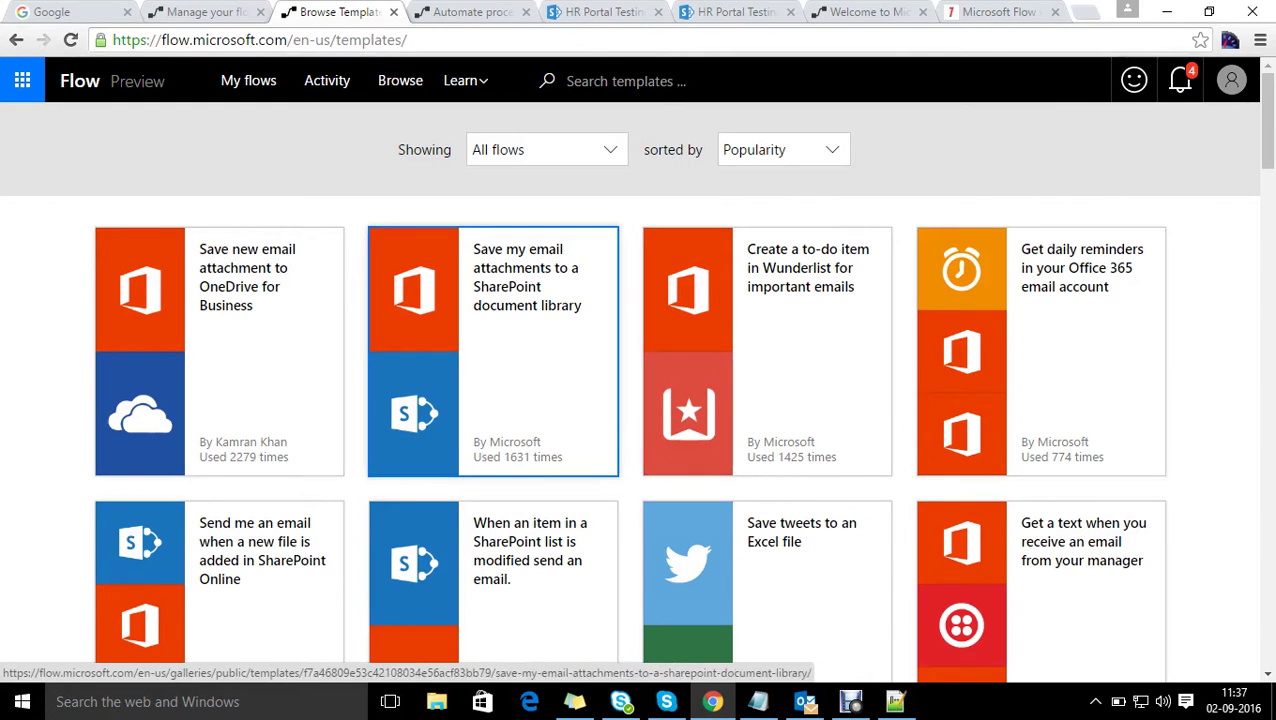
{"action": "scroll", "coordinate": [767, 430], "scroll_direction": "down", "scroll_amount": 2}
{"action": "scroll", "coordinate": [500, 250], "scroll_direction": "down", "scroll_amount": 2}
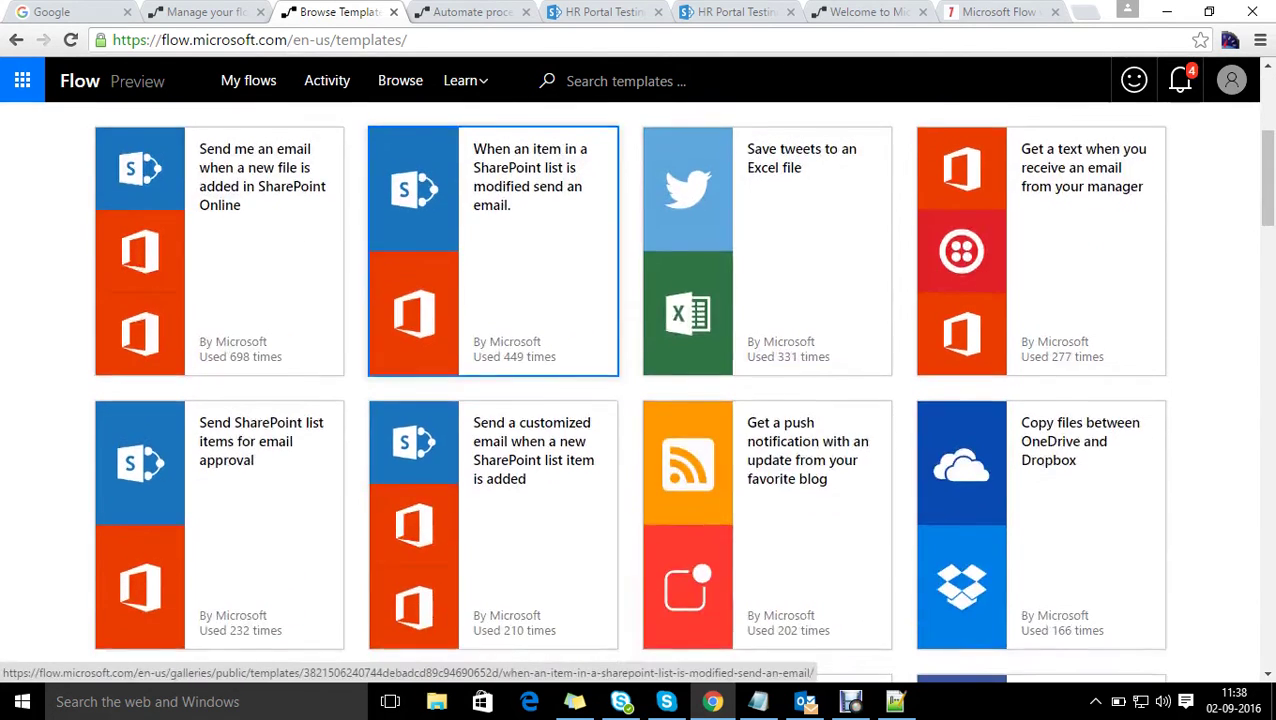
{"action": "scroll", "coordinate": [1040, 350], "scroll_direction": "up", "scroll_amount": 4}
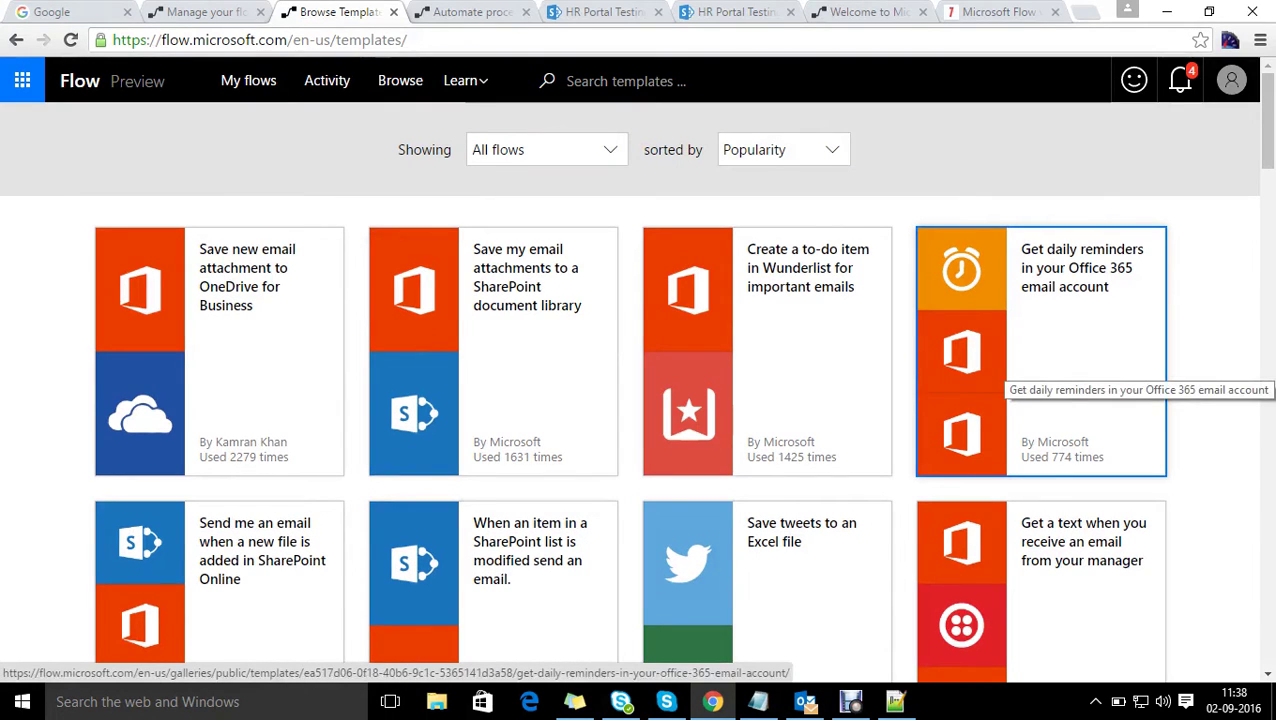
{"action": "scroll", "coordinate": [640, 390], "scroll_direction": "down", "scroll_amount": 15}
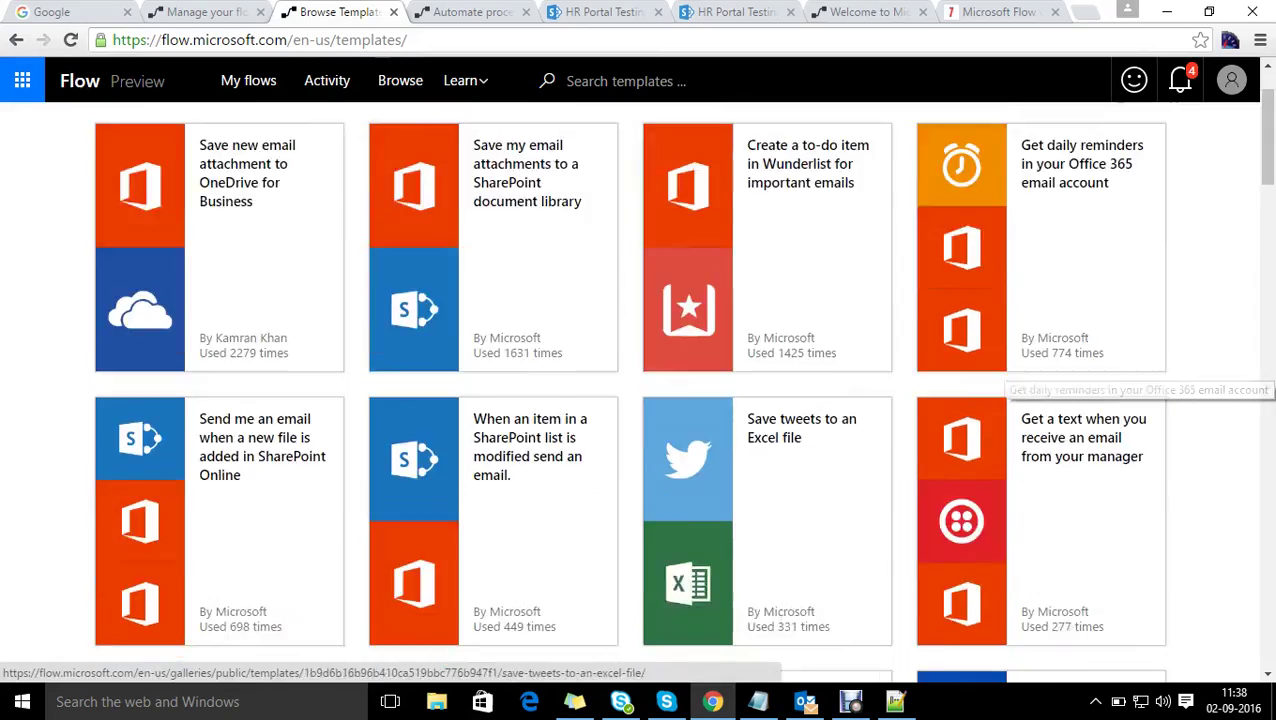
{"action": "scroll", "coordinate": [640, 390], "scroll_direction": "down", "scroll_amount": 10}
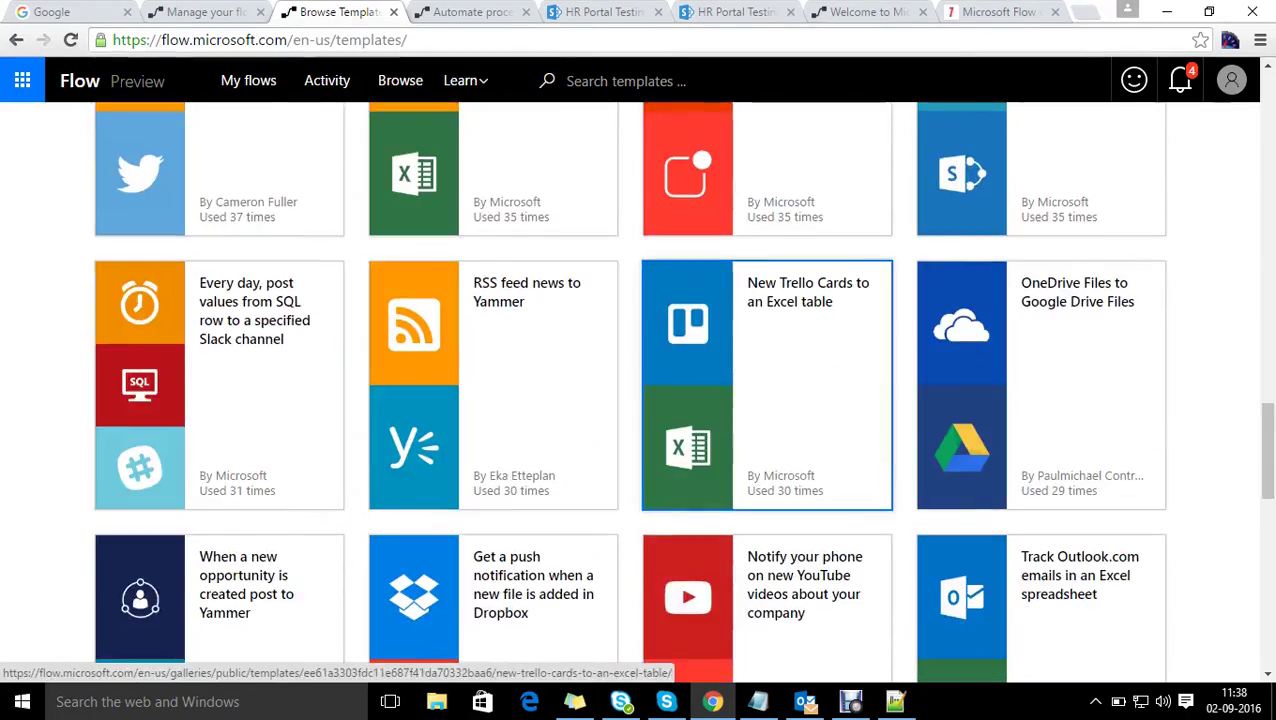
{"action": "scroll", "coordinate": [766, 440], "scroll_direction": "up", "scroll_amount": 2}
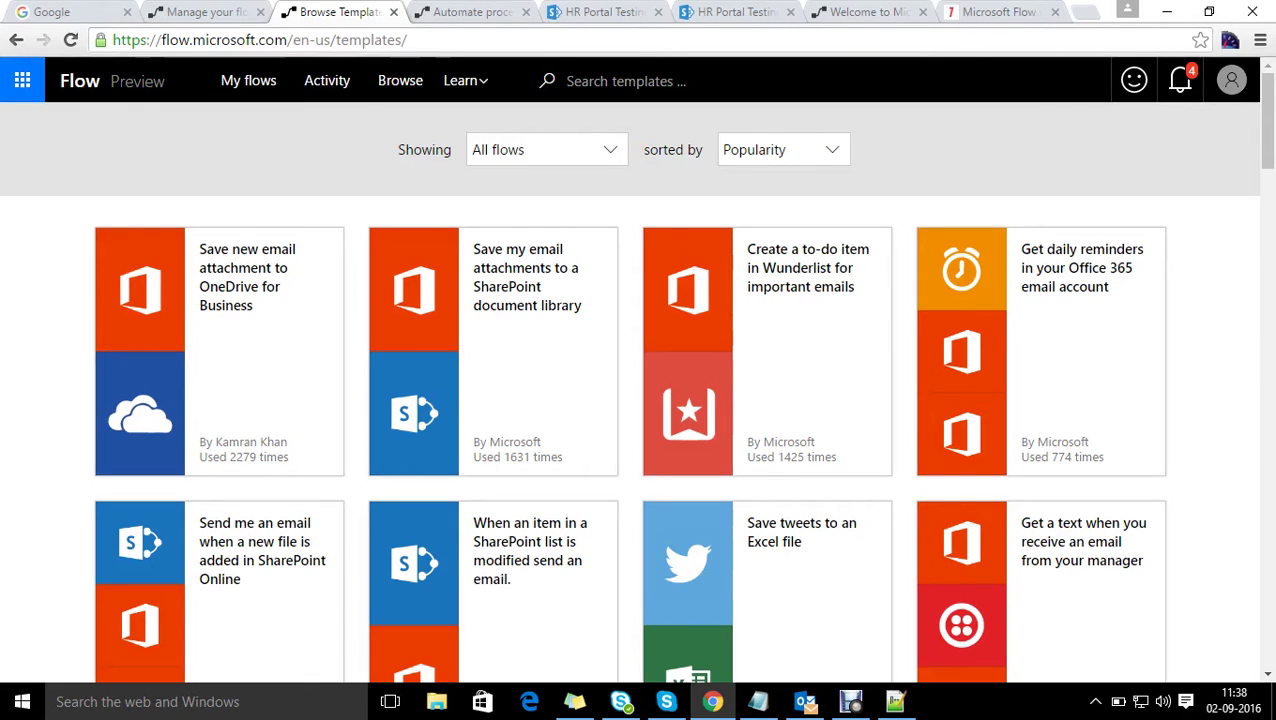
{"action": "left_click", "coordinate": [205, 12]}
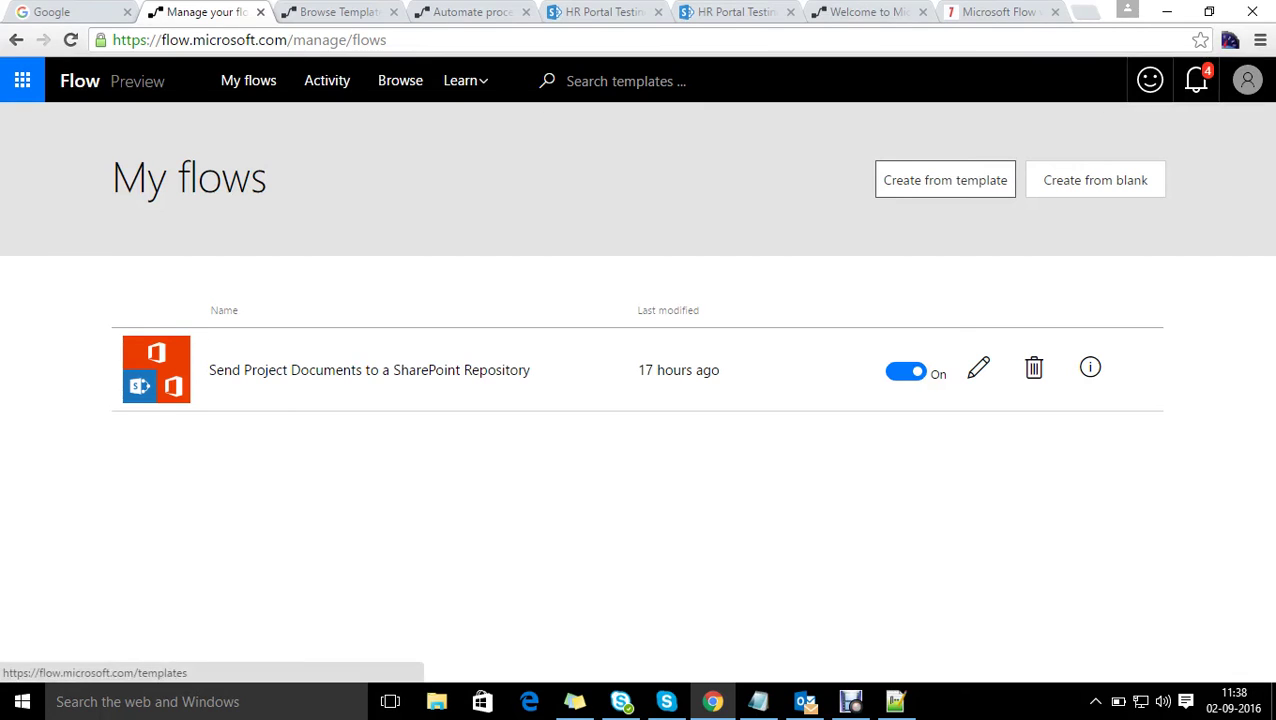
{"action": "left_click", "coordinate": [945, 180]}
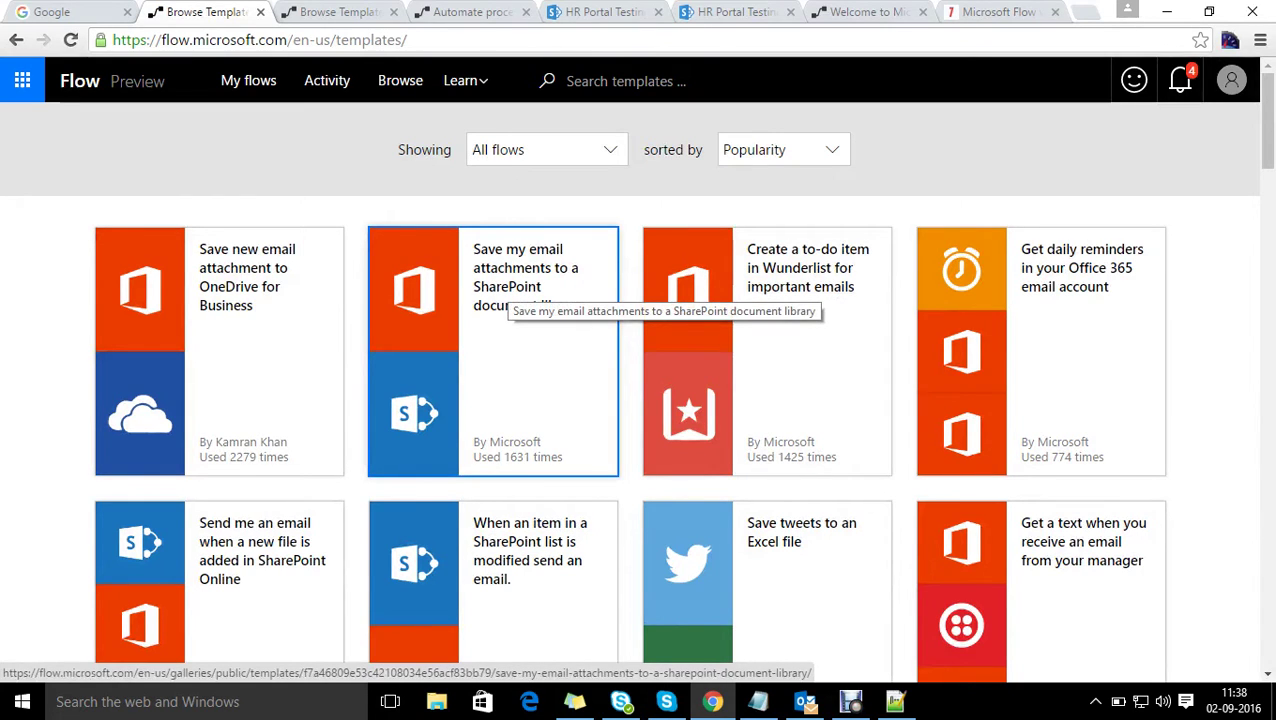
Open the 'Save my email attachments to a SharePoint document library' template and review its Outlook and SharePoint services
{"action": "left_click", "coordinate": [515, 290]}
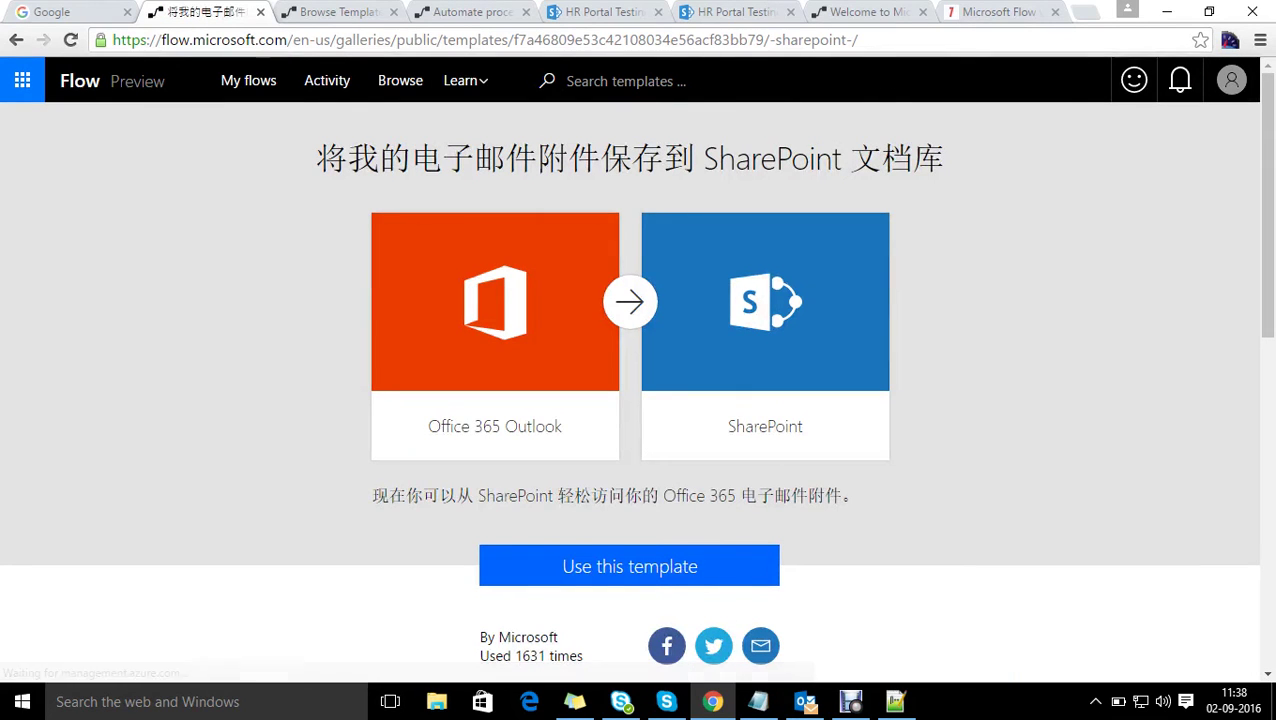
{"action": "scroll", "coordinate": [630, 400], "scroll_direction": "down", "scroll_amount": 1}
{"action": "scroll", "coordinate": [630, 400], "scroll_direction": "up", "scroll_amount": 1}
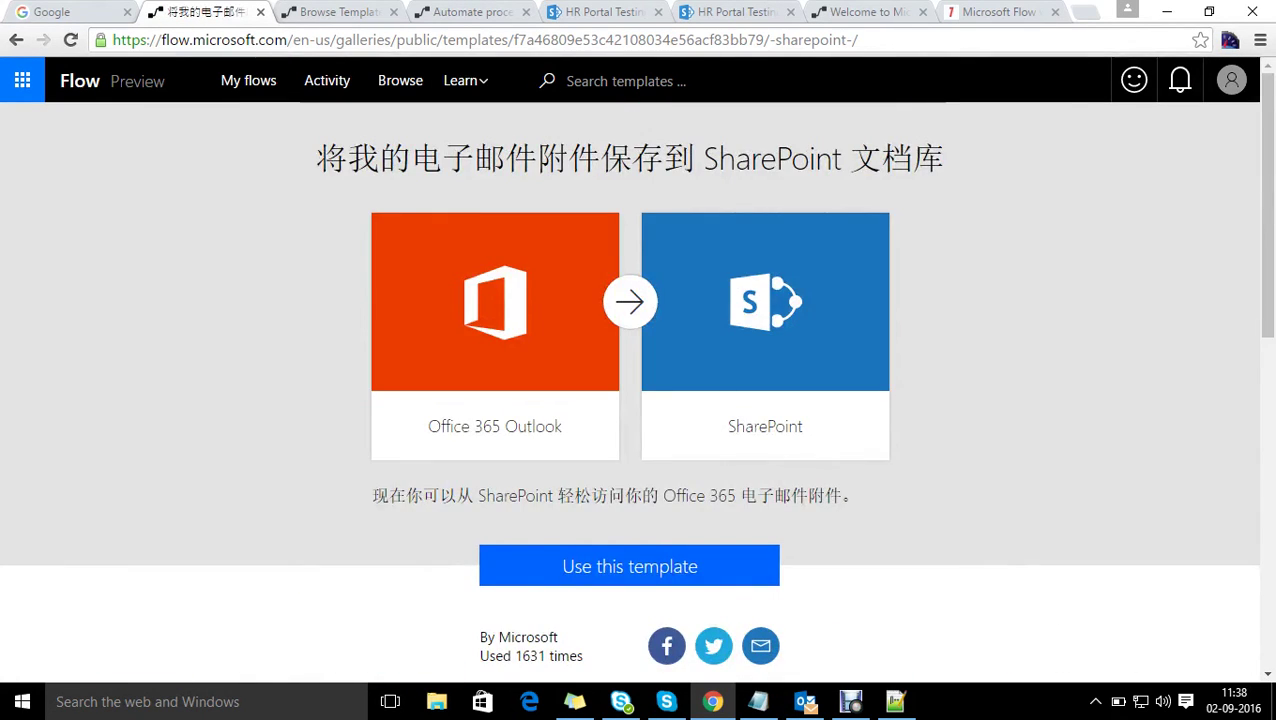
{"action": "left_click_drag", "start_coordinate": [474, 426], "coordinate": [561, 426]}
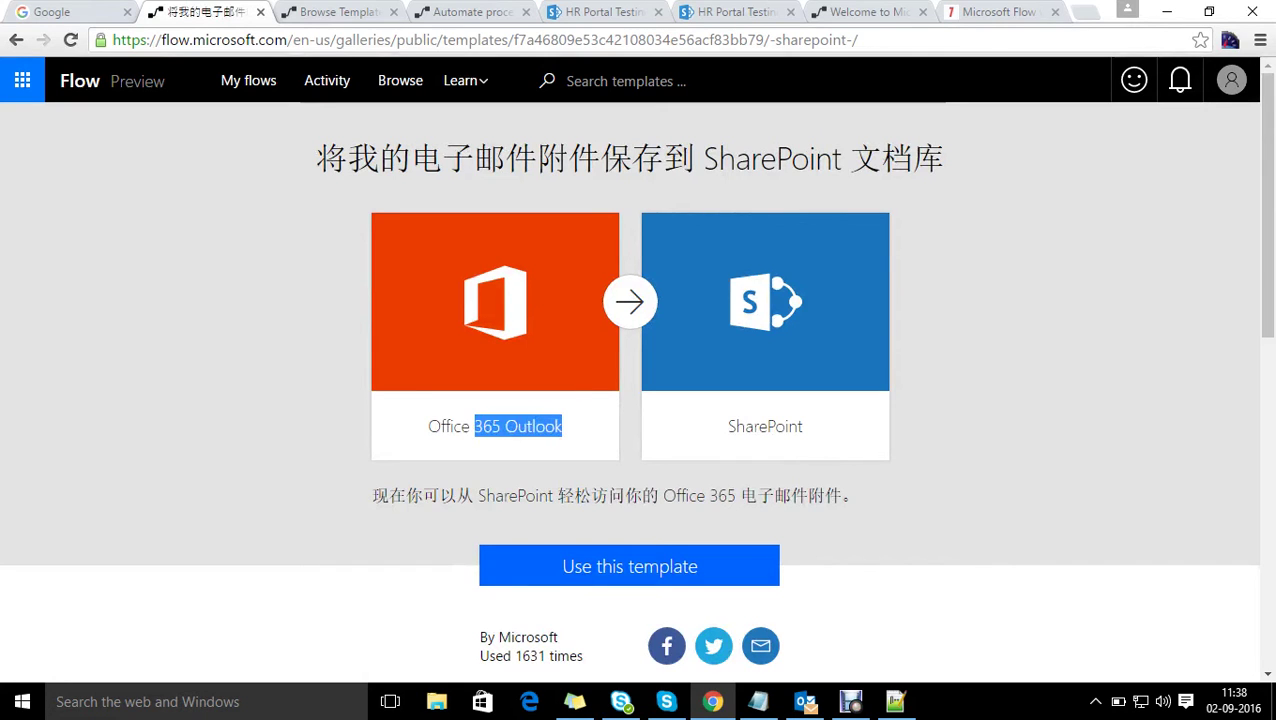
{"action": "left_click_drag", "start_coordinate": [727, 426], "coordinate": [804, 426]}
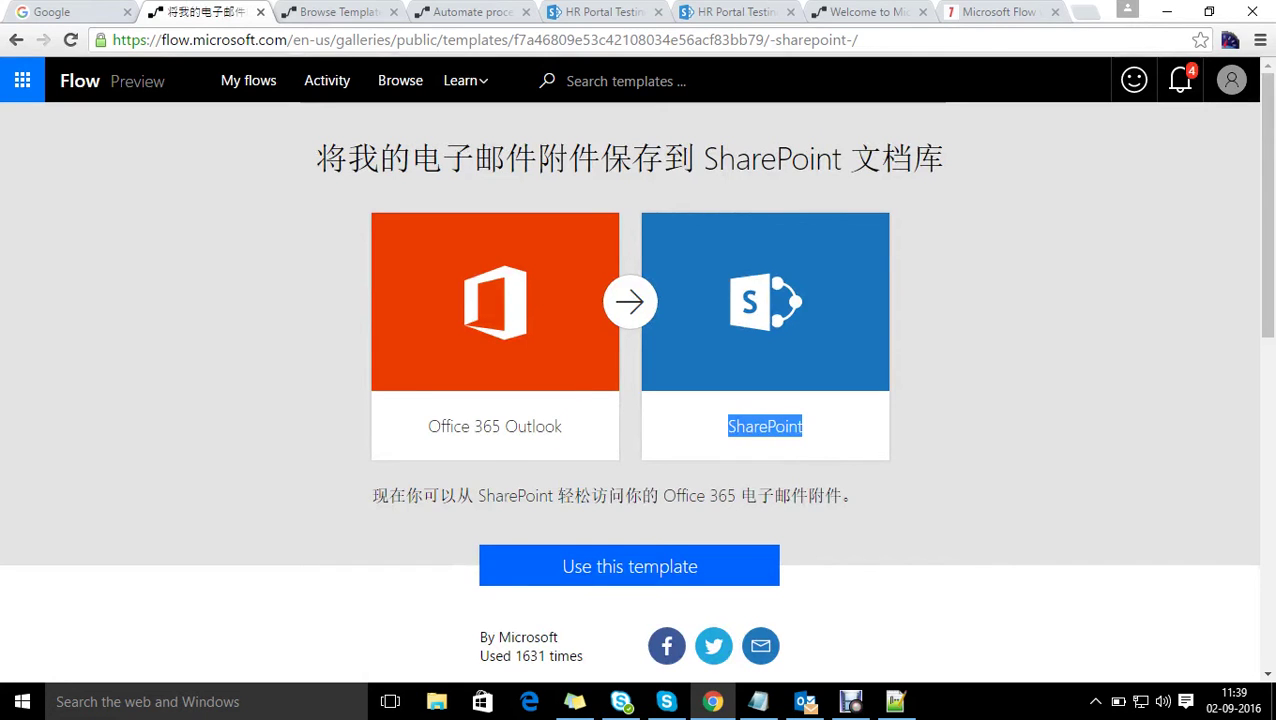
{"action": "scroll", "coordinate": [630, 400], "scroll_direction": "down", "scroll_amount": 4}
{"action": "scroll", "coordinate": [630, 400], "scroll_direction": "up", "scroll_amount": 4}
{"action": "scroll", "coordinate": [630, 400], "scroll_direction": "down", "scroll_amount": 4}
Build a flow from the template with the Outlook and SharePoint connections, showing the trigger's advanced options
{"action": "left_click", "coordinate": [629, 191]}
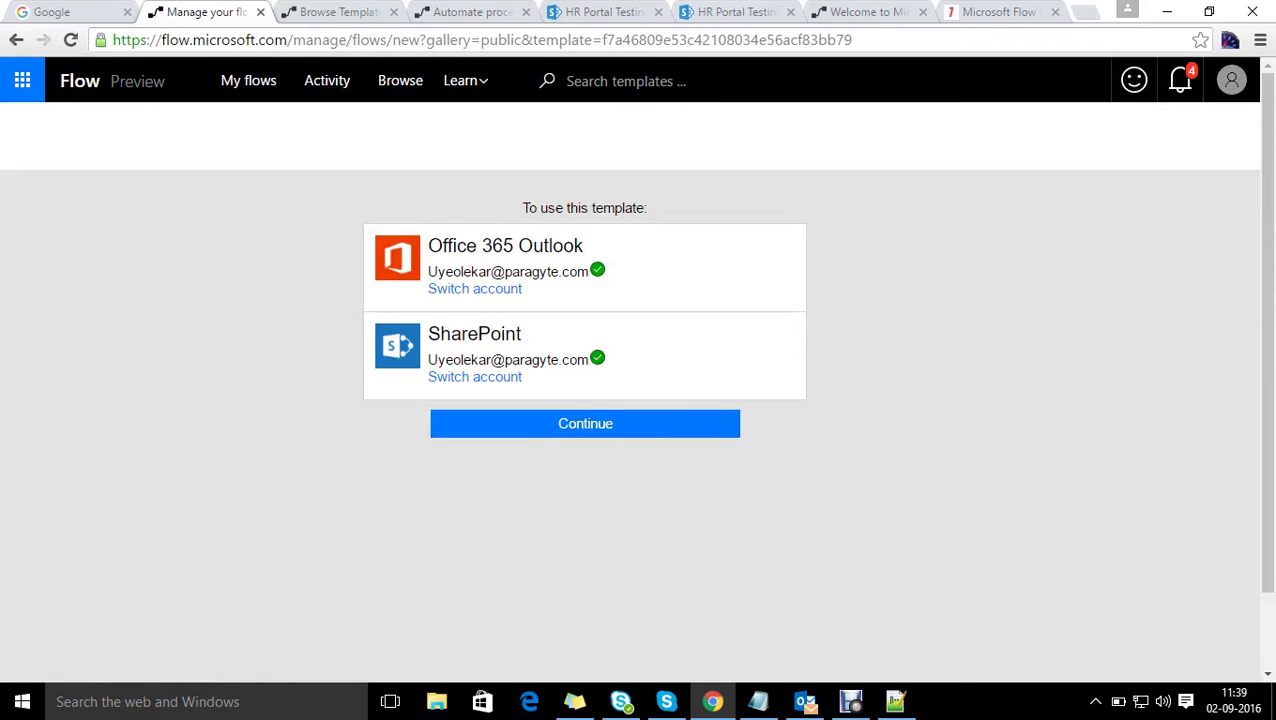
{"action": "left_click_drag", "start_coordinate": [503, 245], "coordinate": [442, 245]}
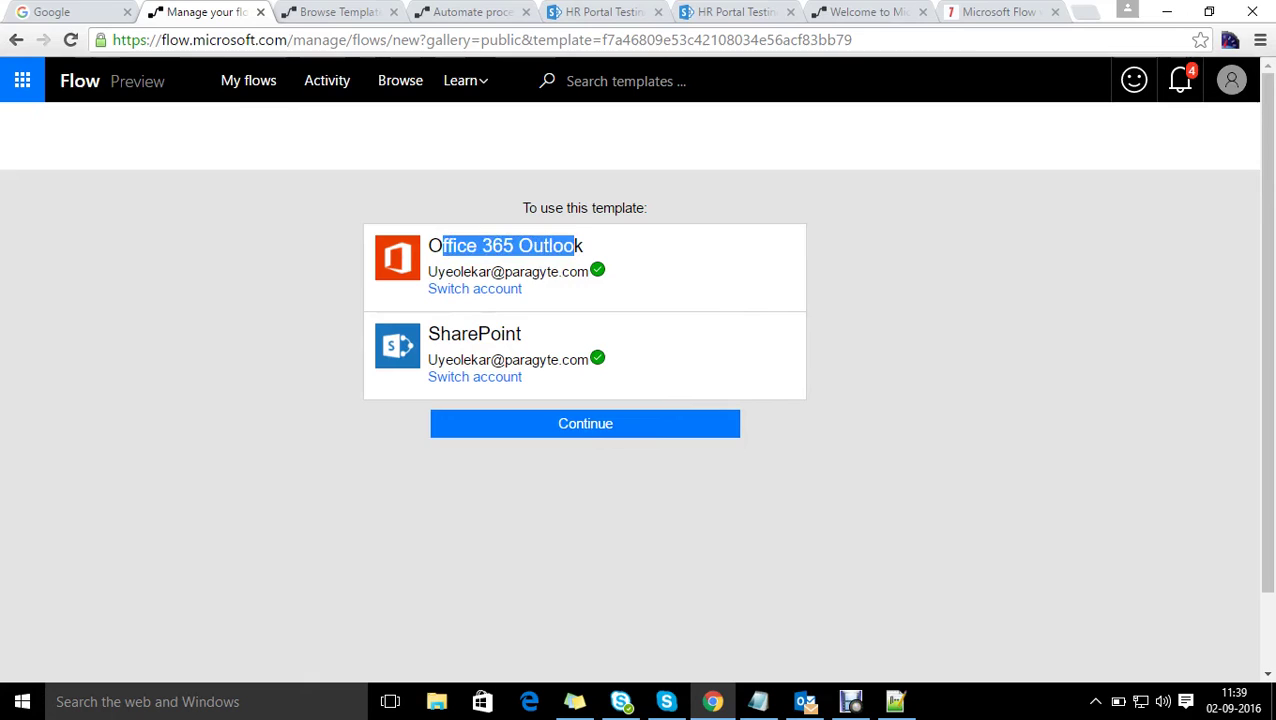
{"action": "left_click_drag", "start_coordinate": [522, 334], "coordinate": [395, 345]}
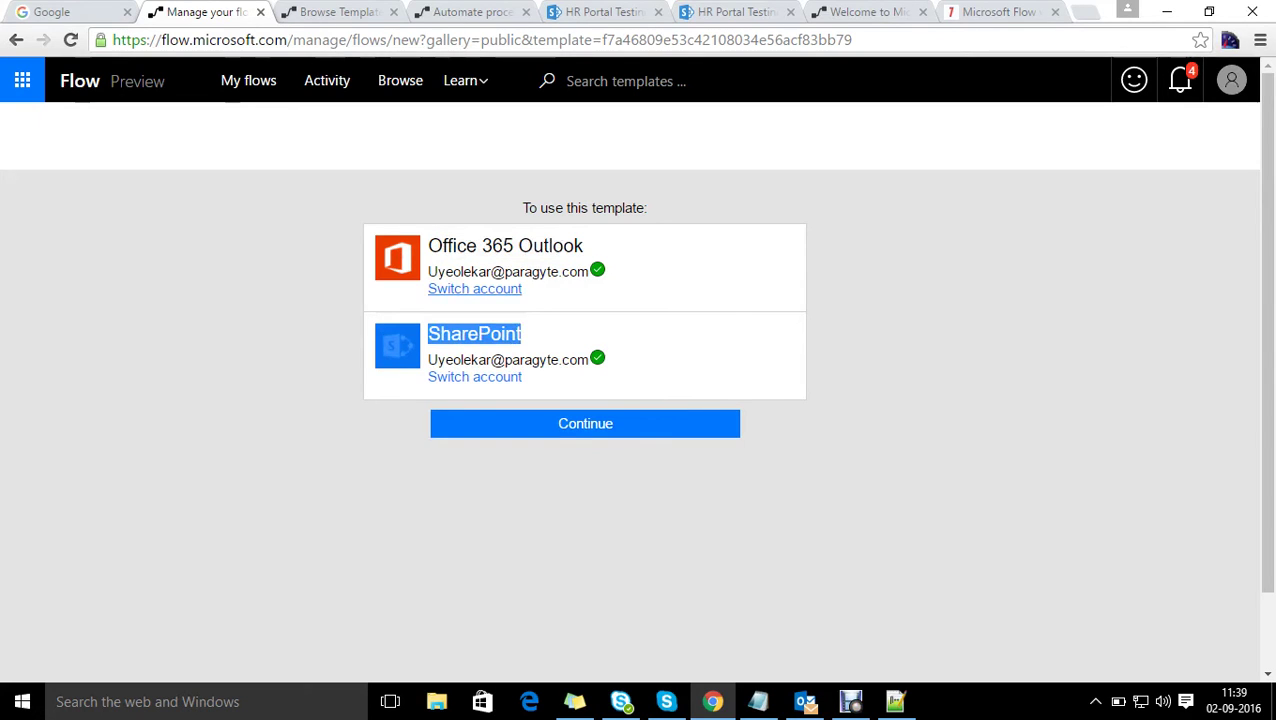
{"action": "left_click", "coordinate": [585, 423]}
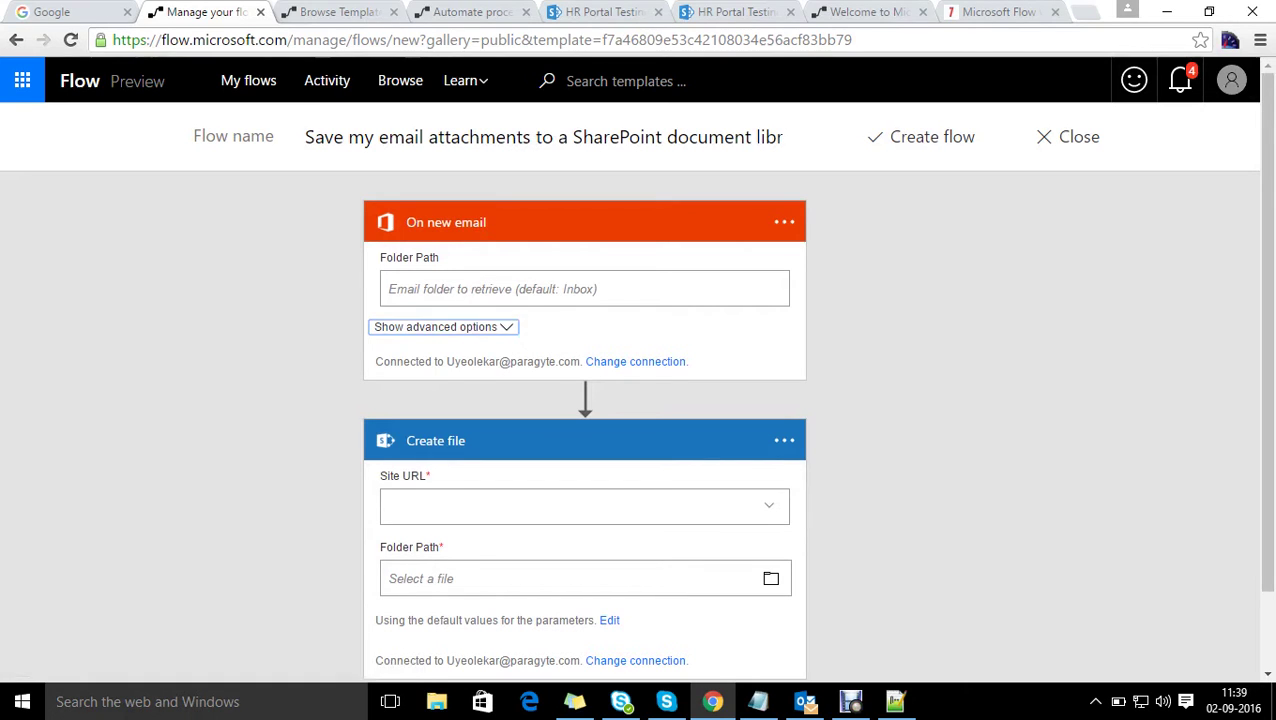
{"action": "left_click", "coordinate": [435, 326]}
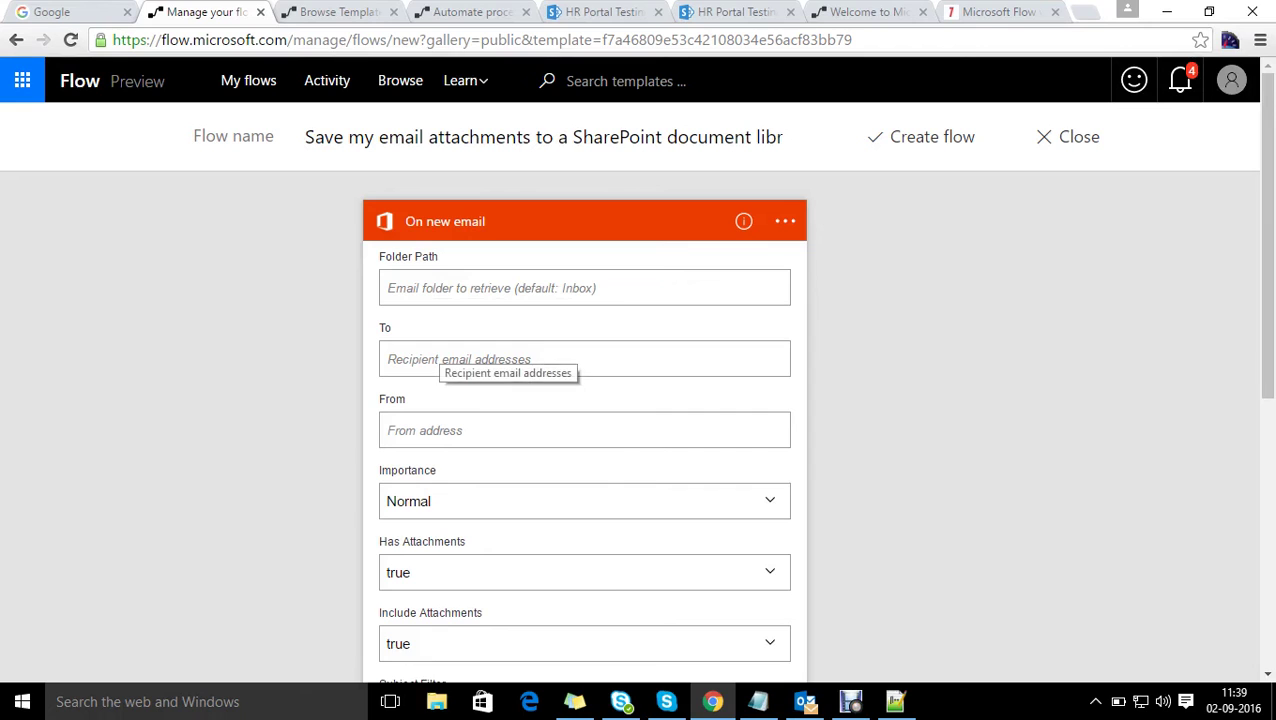
{"action": "scroll", "coordinate": [555, 360], "scroll_direction": "down", "scroll_amount": 2}
{"action": "scroll", "coordinate": [584, 420], "scroll_direction": "down", "scroll_amount": 1}
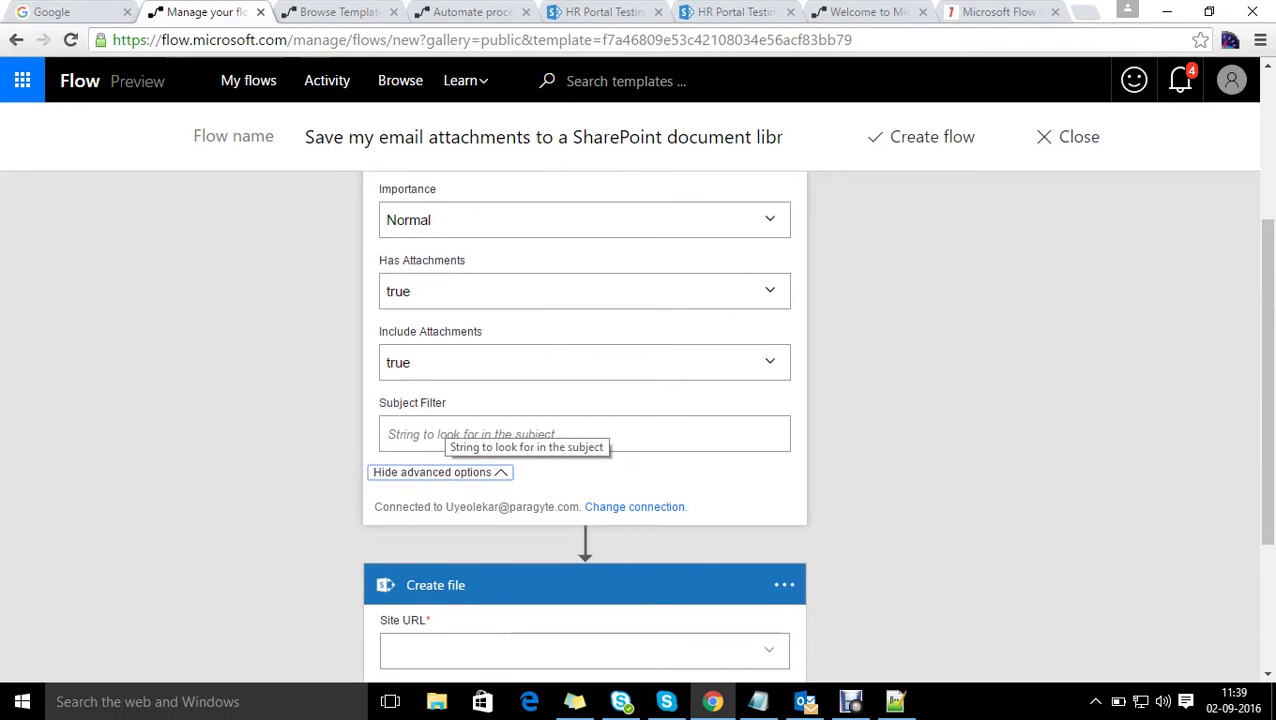
{"action": "left_click_drag", "start_coordinate": [420, 434], "coordinate": [554, 434]}
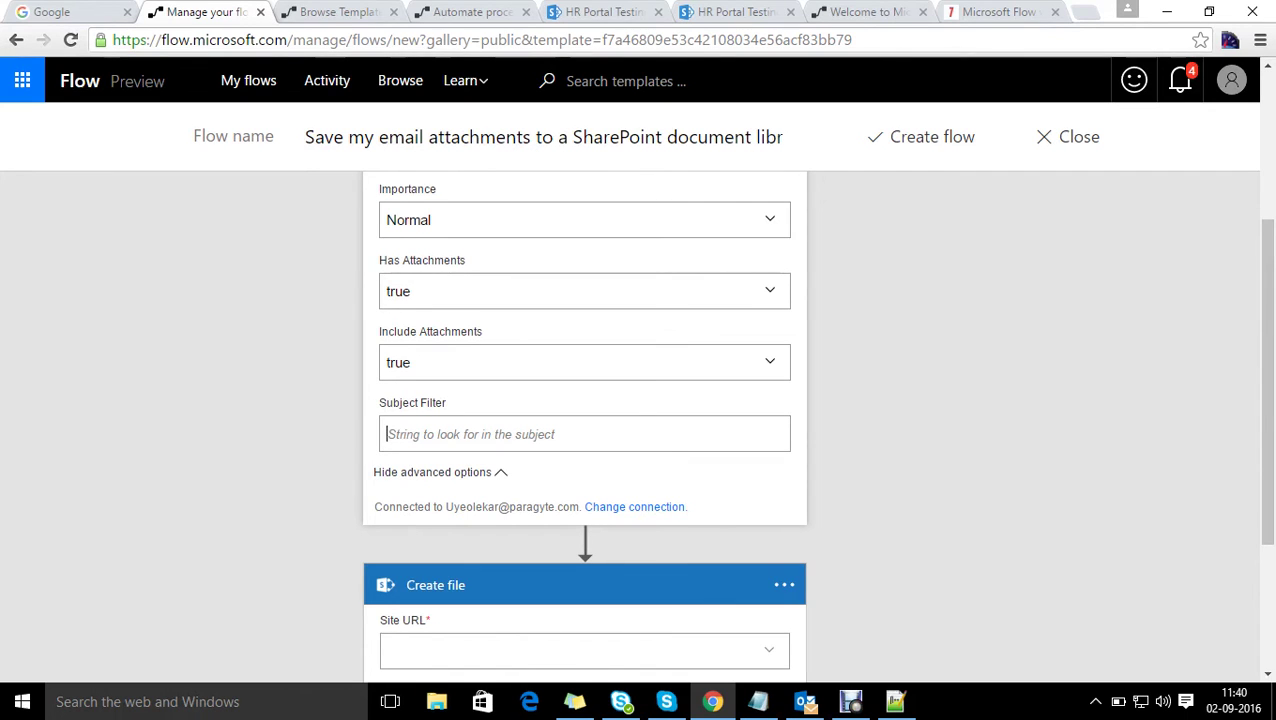
{"action": "scroll", "coordinate": [640, 420], "scroll_direction": "down", "scroll_amount": 2}
{"action": "scroll", "coordinate": [640, 420], "scroll_direction": "up", "scroll_amount": 5}
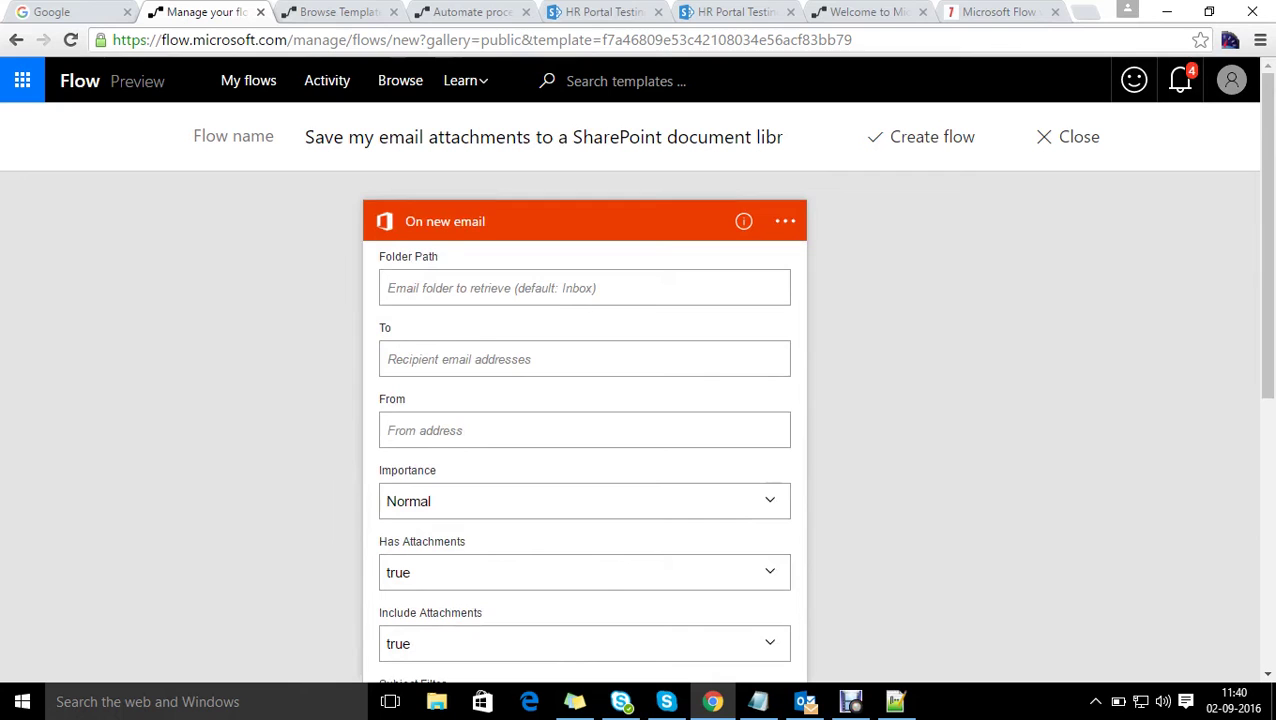
{"action": "left_click_drag", "start_coordinate": [305, 136], "coordinate": [783, 136]}
Replace the flow name with 'Send Dynamic CRM Documents to the Sharepoint', fixing typos along the way
{"action": "key", "text": "BackSpace"}
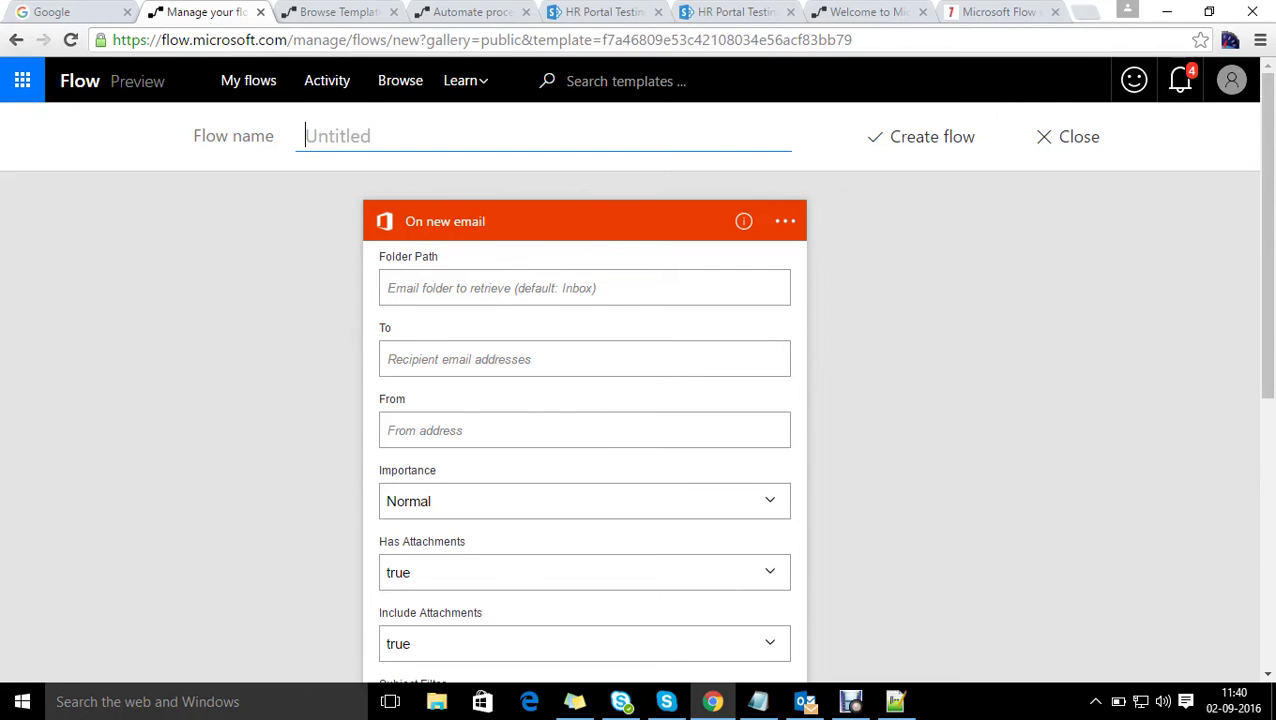
{"action": "type", "text": "Send"}
{"action": "type", "text": " Share"}
{"action": "key", "text": "BackSpace"}
{"action": "key", "text": "BackSpace"}
{"action": "key", "text": "BackSpace"}
{"action": "key", "text": "BackSpace"}
{"action": "key", "text": "BackSpace"}
{"action": "type", "text": "Dybam"}
{"action": "key", "text": "BackSpace"}
{"action": "key", "text": "BackSpace"}
{"action": "key", "text": "BackSpace"}
{"action": "type", "text": "namic "}
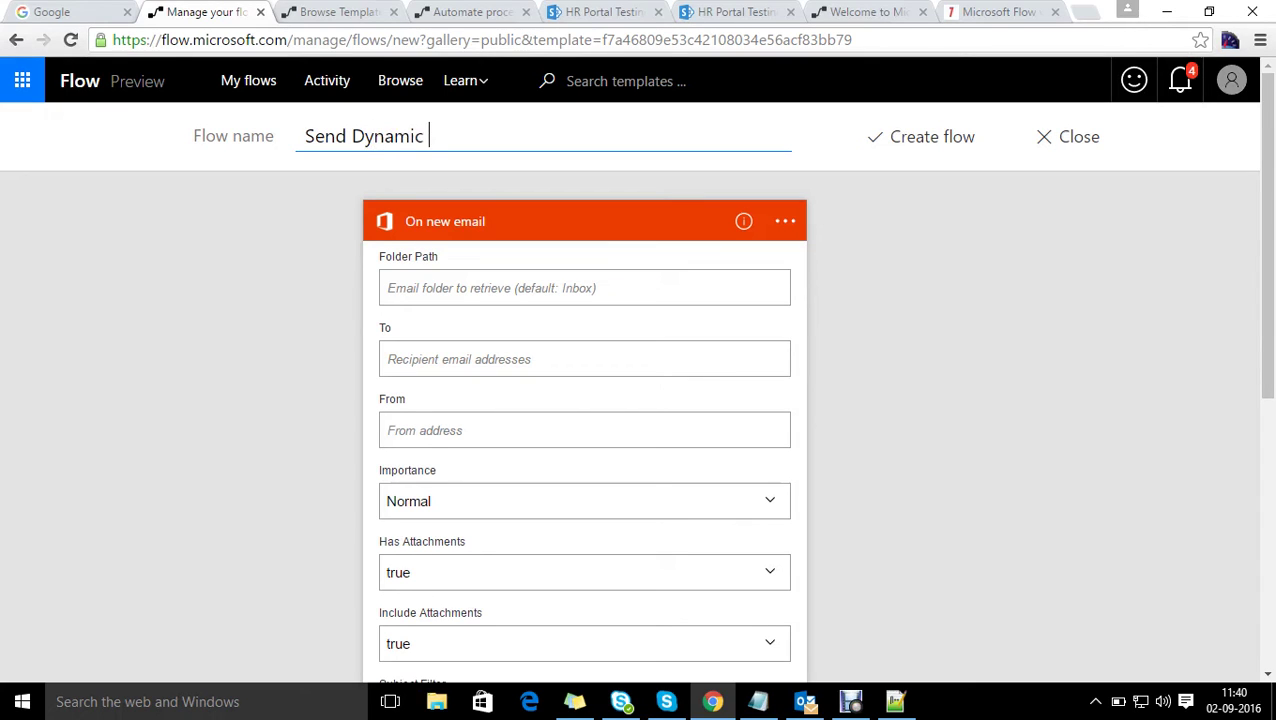
{"action": "type", "text": "CMR"}
{"action": "key", "text": "BackSpace"}
{"action": "key", "text": "BackSpace"}
{"action": "type", "text": "RM Documents"}
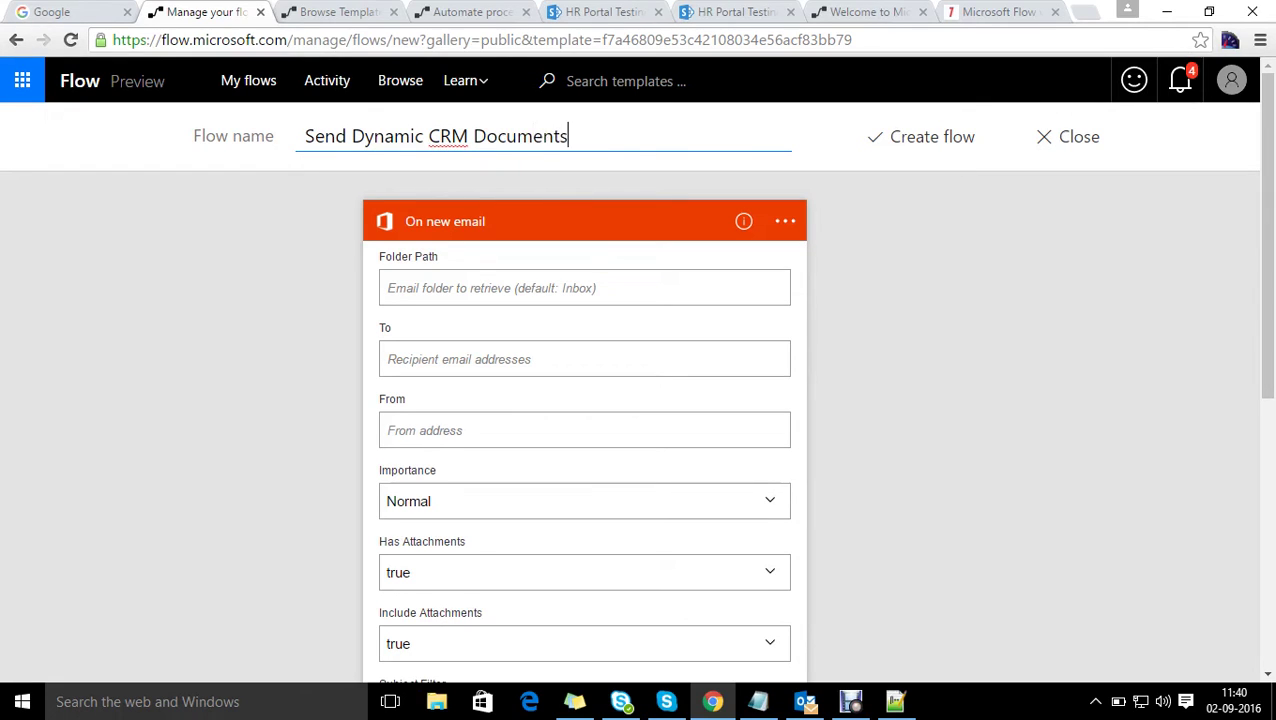
{"action": "type", "text": " to the Sharepoint"}
{"action": "key", "text": "Tab"}
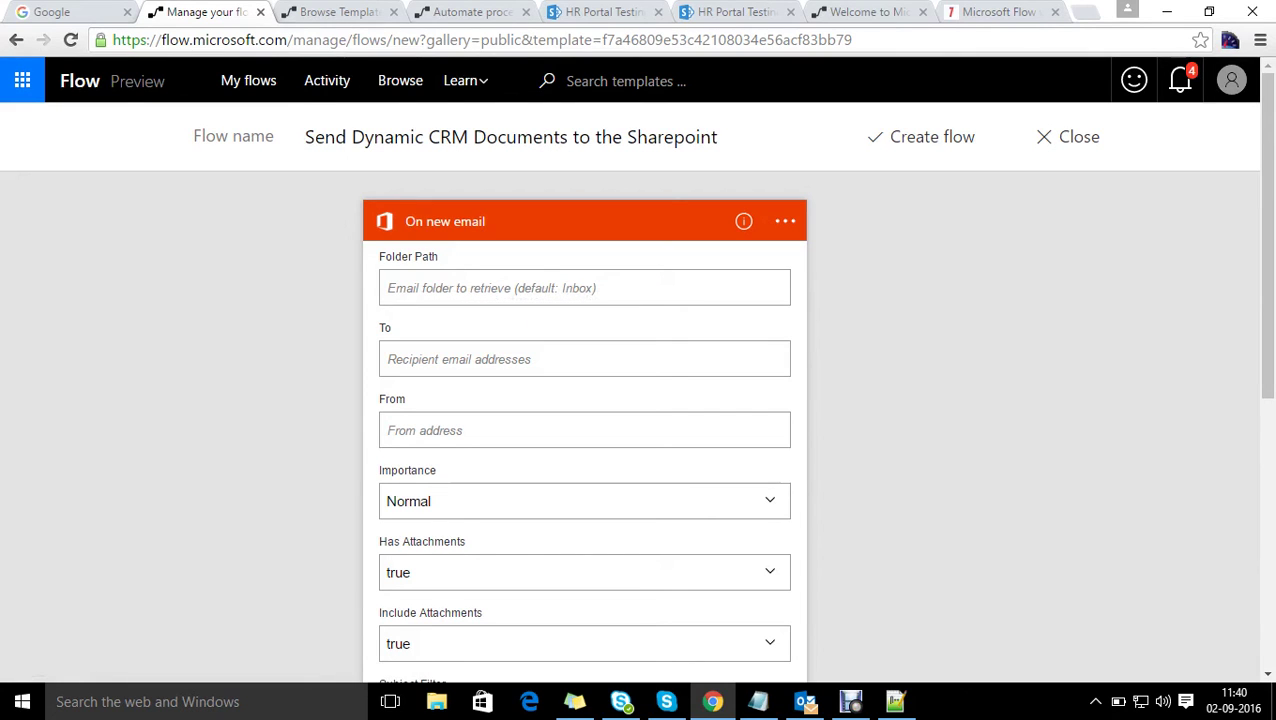
Delete the Create file card and insert an empty Condition step after the On new email trigger
{"action": "scroll", "coordinate": [584, 420], "scroll_direction": "down", "scroll_amount": 2}
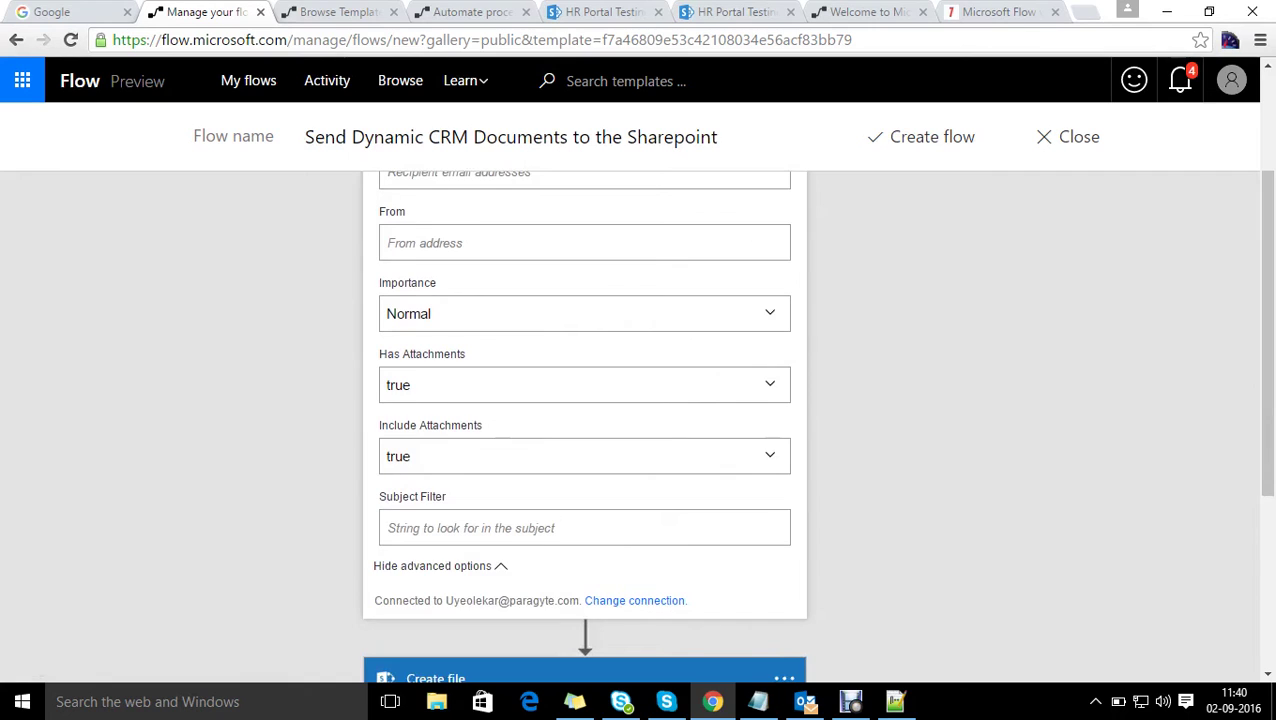
{"action": "scroll", "coordinate": [584, 420], "scroll_direction": "up", "scroll_amount": 2}
{"action": "scroll", "coordinate": [584, 420], "scroll_direction": "down", "scroll_amount": 4}
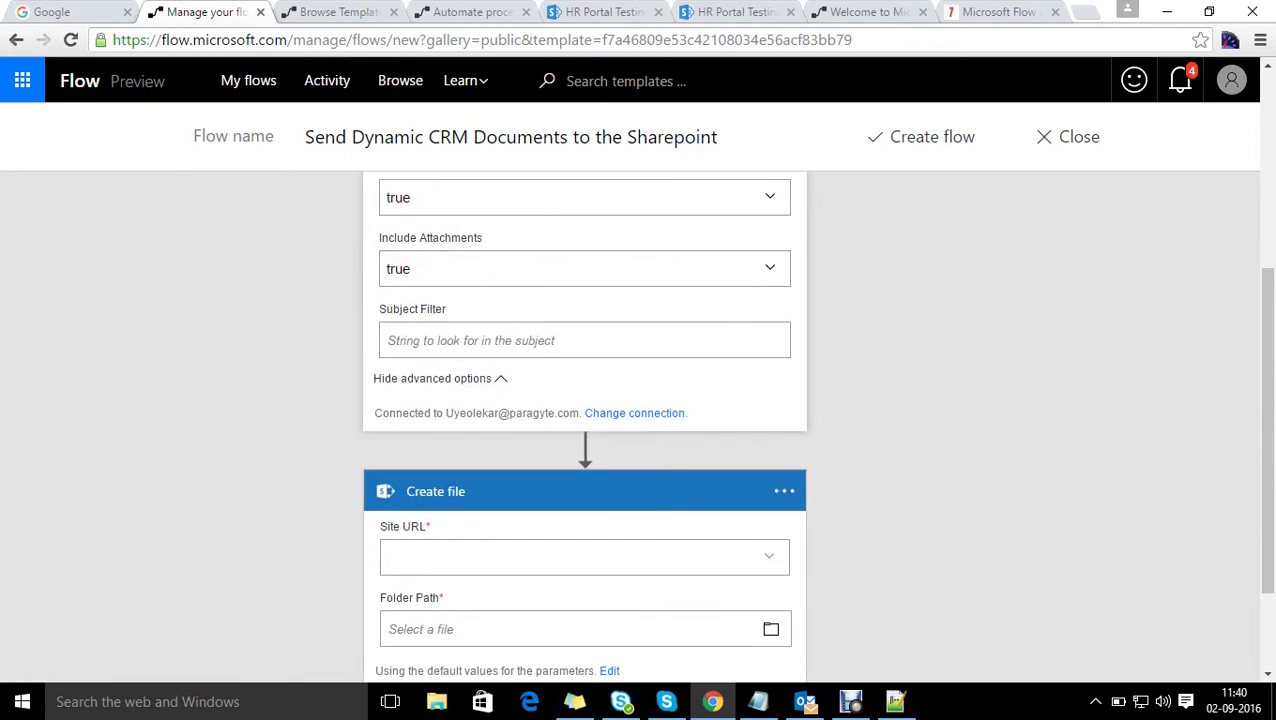
{"action": "scroll", "coordinate": [584, 420], "scroll_direction": "up", "scroll_amount": 4}
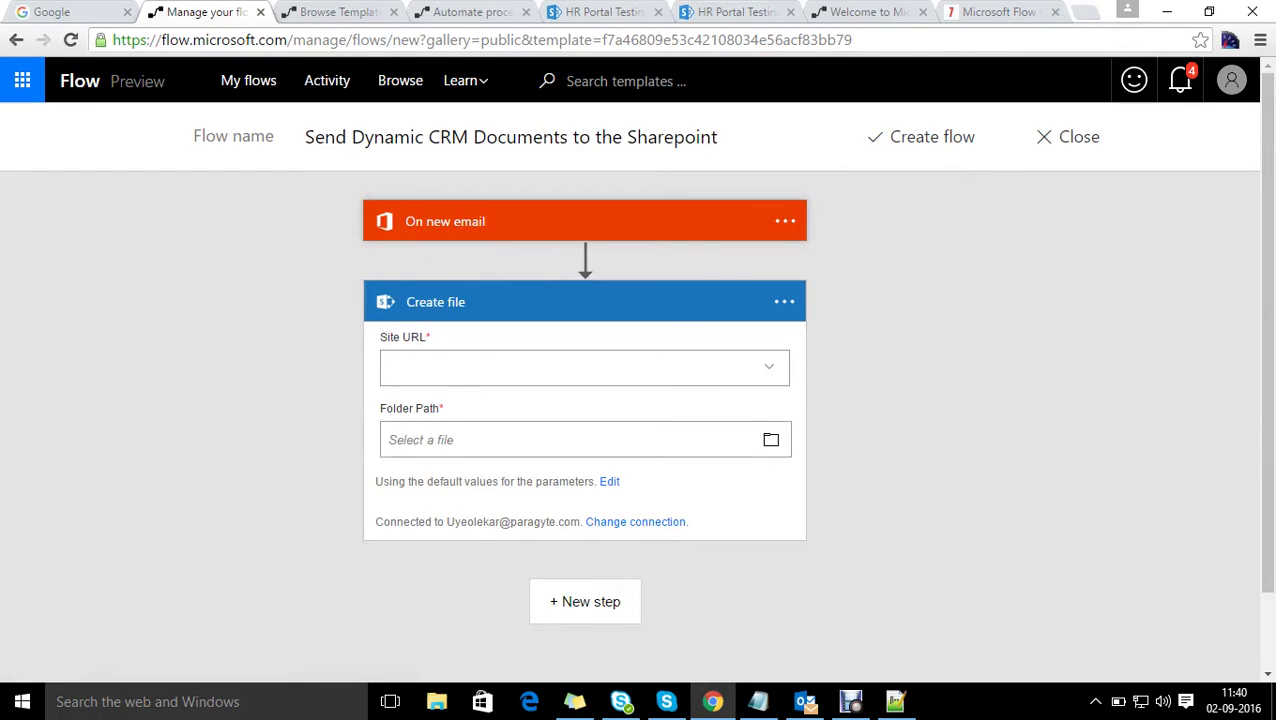
{"action": "left_click", "coordinate": [784, 301]}
{"action": "left_click", "coordinate": [703, 425]}
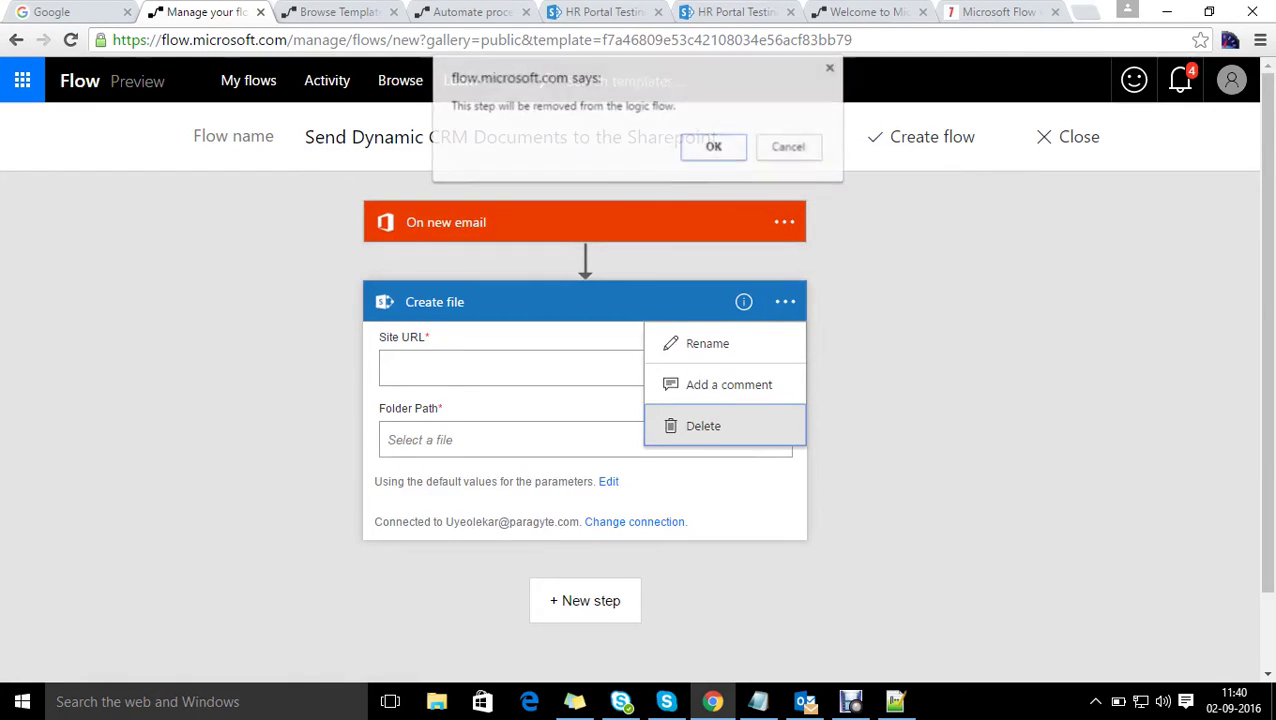
{"action": "key", "text": "Return"}
{"action": "left_click", "coordinate": [585, 301]}
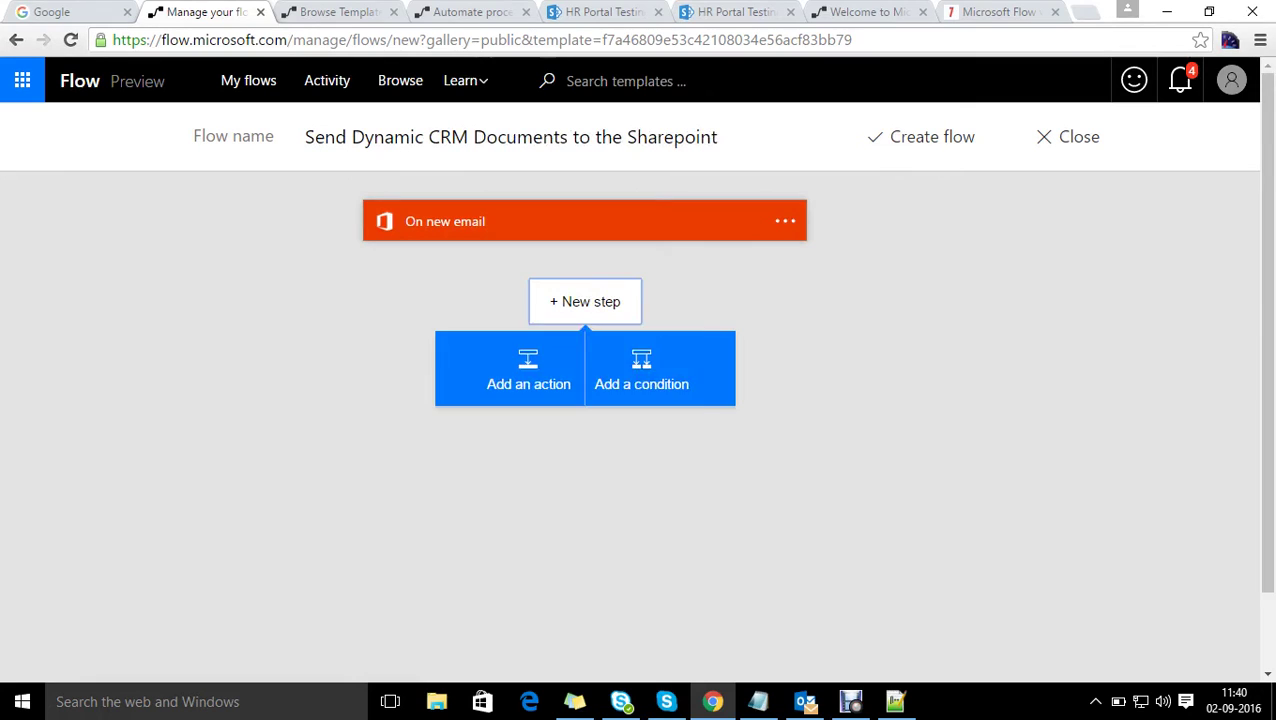
{"action": "left_click", "coordinate": [641, 370]}
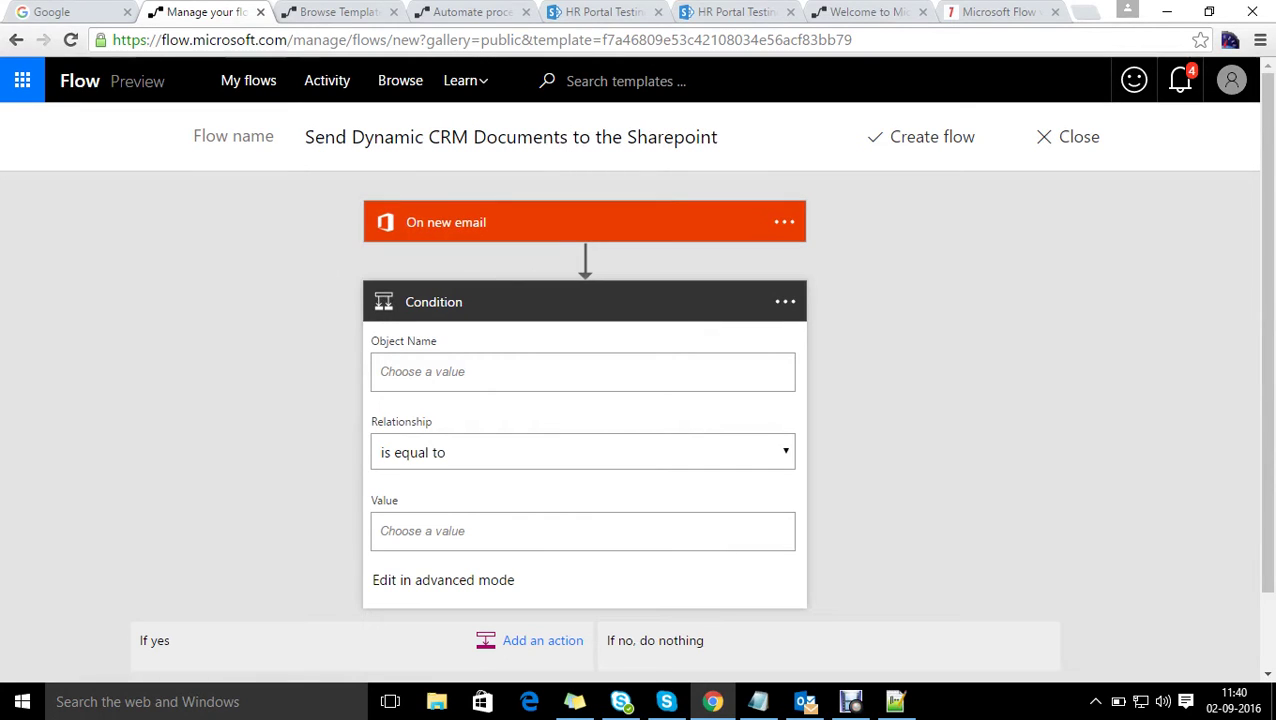
Set the condition to Subject contains 'Dynamics' and collapse the Condition card
{"action": "left_click", "coordinate": [641, 371]}
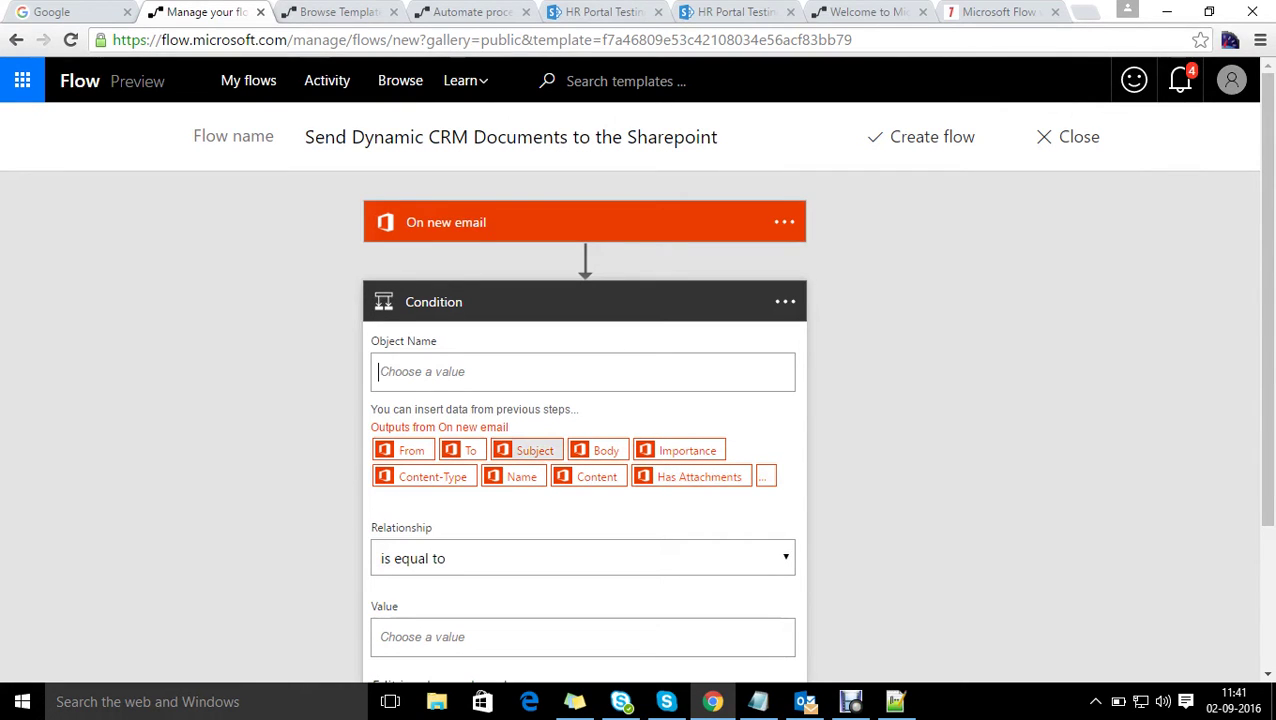
{"action": "left_click", "coordinate": [534, 450]}
{"action": "scroll", "coordinate": [580, 450], "scroll_direction": "down", "scroll_amount": 2}
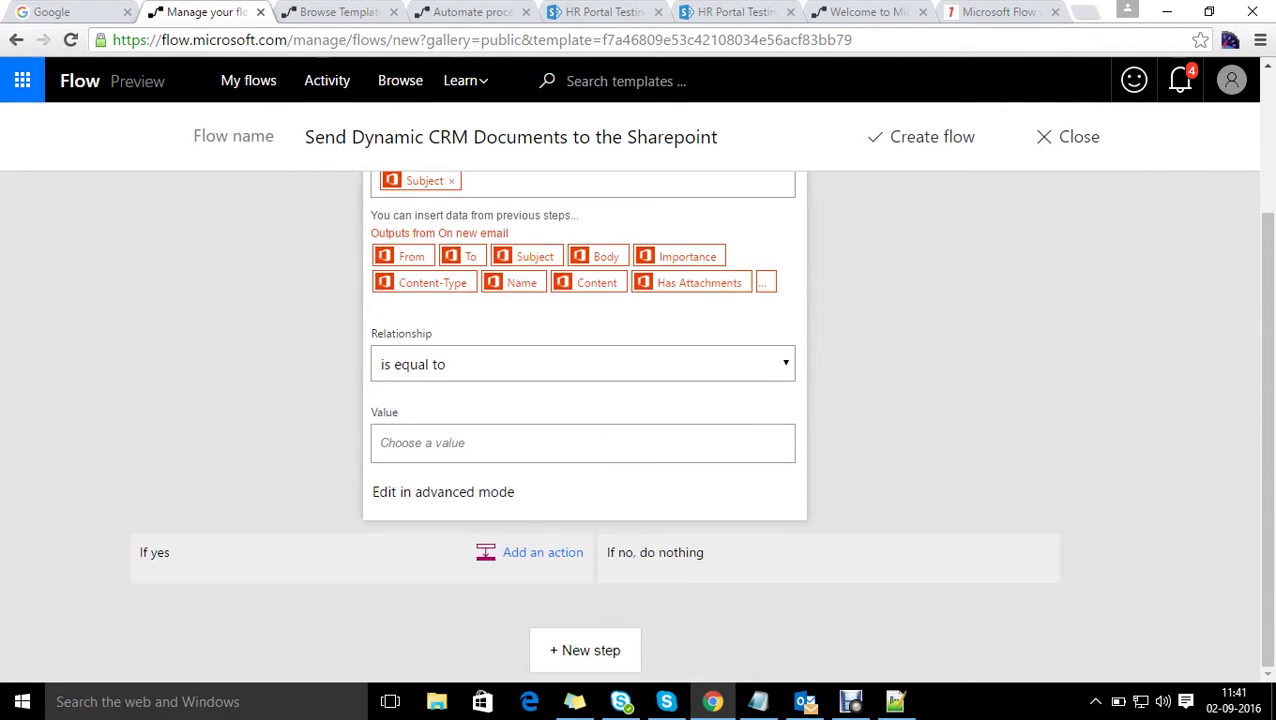
{"action": "left_click", "coordinate": [580, 361]}
{"action": "key", "text": "Up"}
{"action": "key", "text": "Up"}
{"action": "key", "text": "Return"}
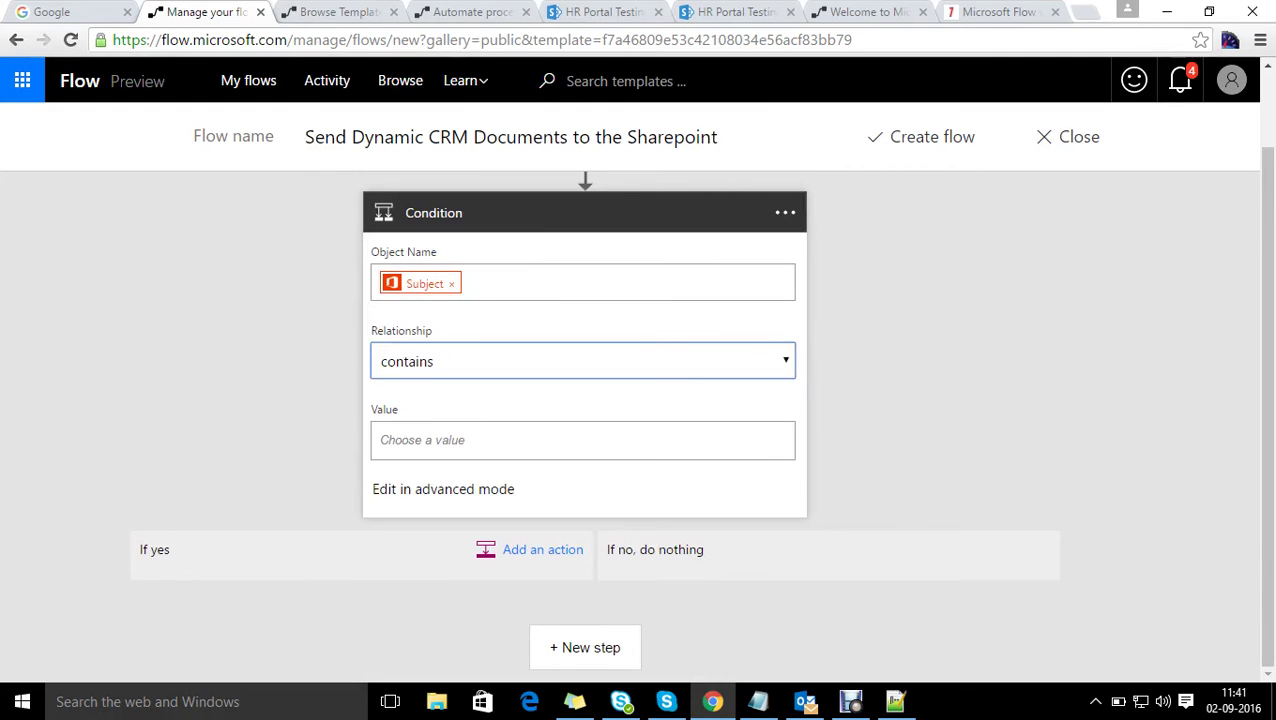
{"action": "left_click", "coordinate": [583, 440]}
{"action": "type", "text": "Dynamics"}
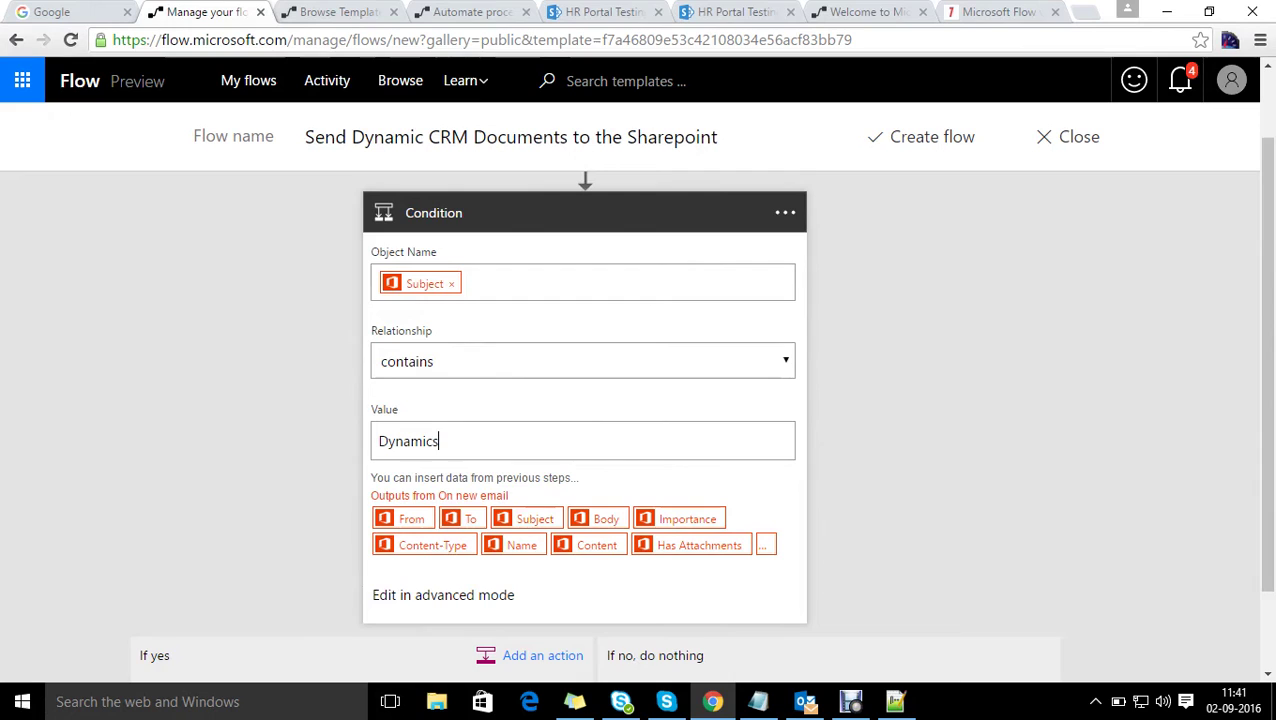
{"action": "scroll", "coordinate": [585, 400], "scroll_direction": "down", "scroll_amount": 1}
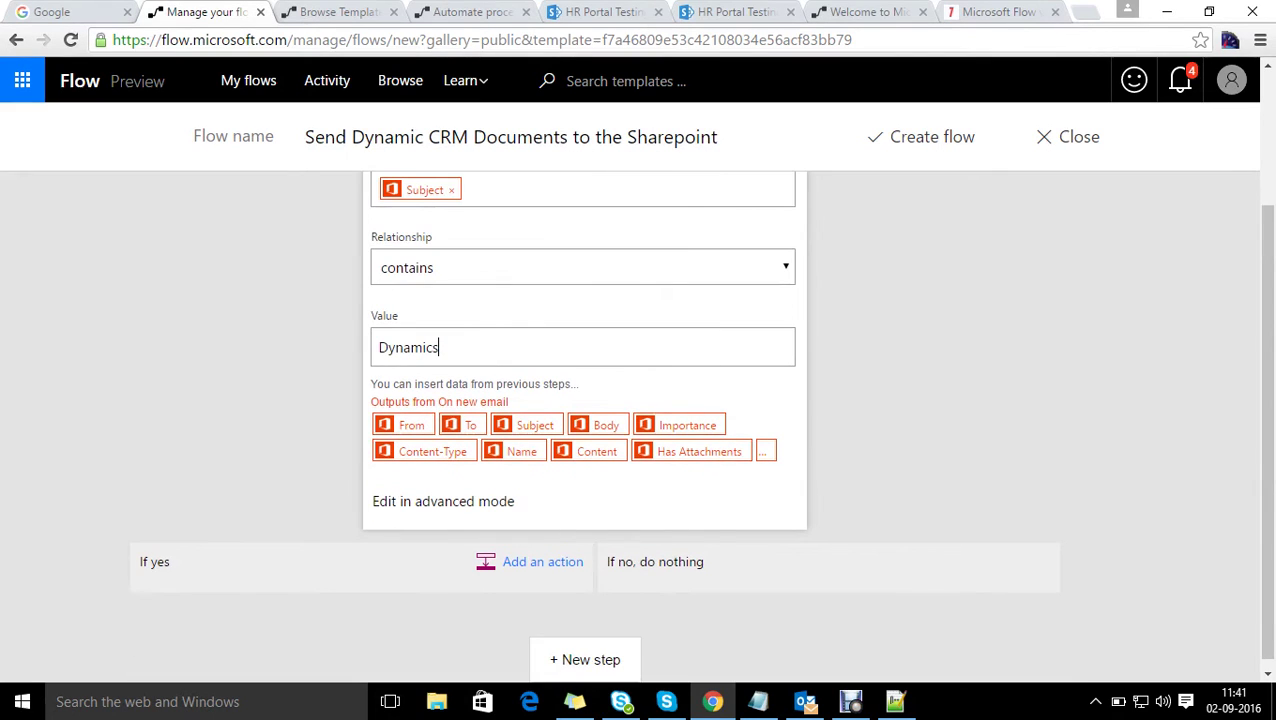
{"action": "scroll", "coordinate": [585, 400], "scroll_direction": "up", "scroll_amount": 1}
{"action": "left_click", "coordinate": [585, 300]}
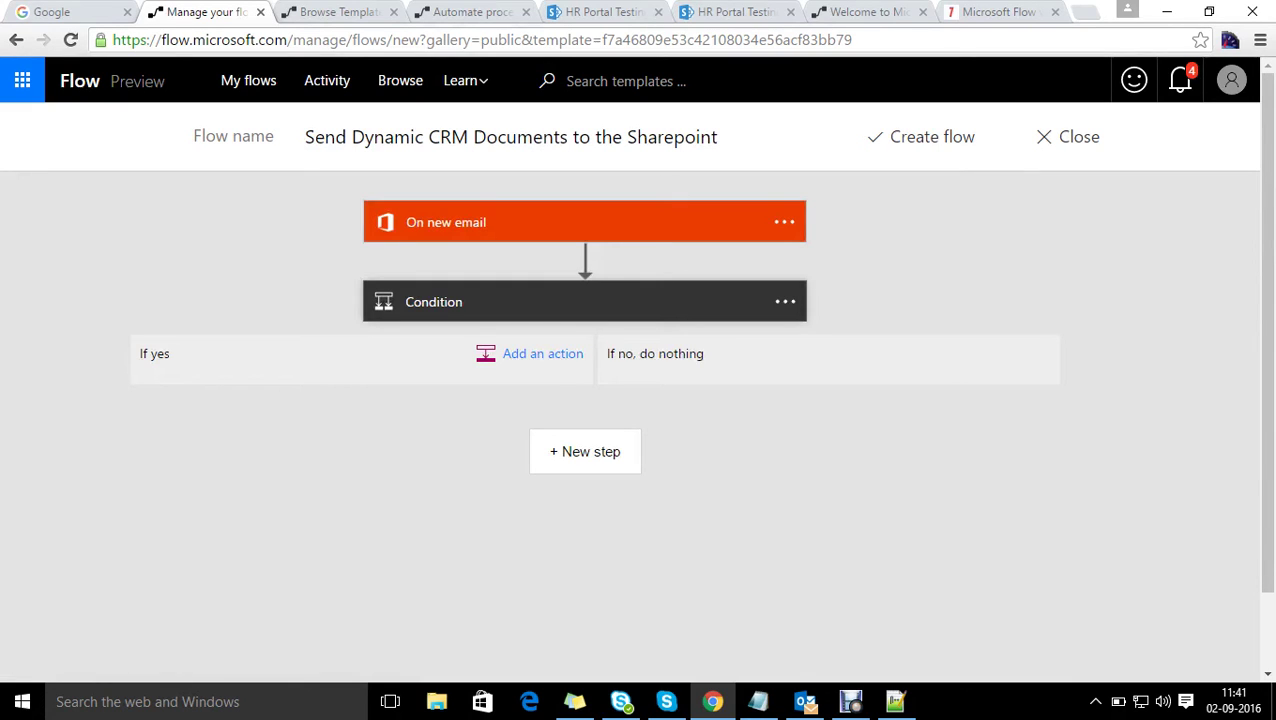
Under If yes, search 'sharepoint' and add the SharePoint Create file action
{"action": "left_click", "coordinate": [542, 353]}
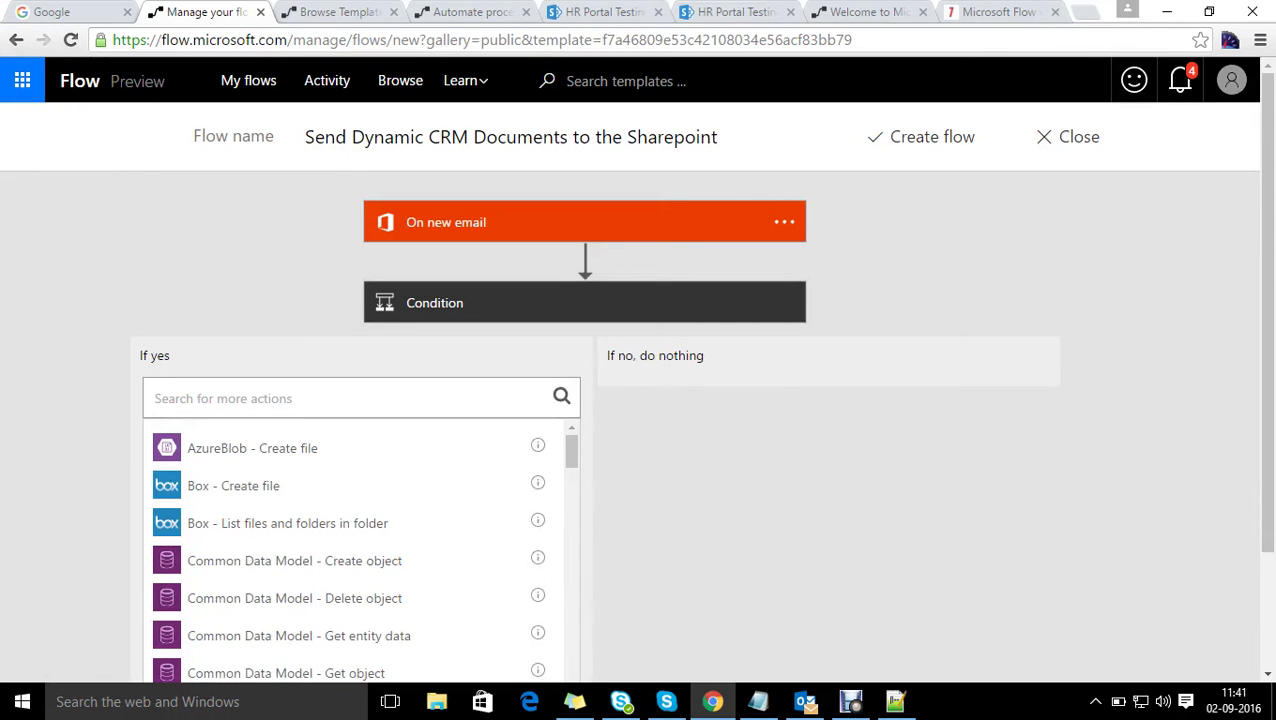
{"action": "type", "text": "sharepoint"}
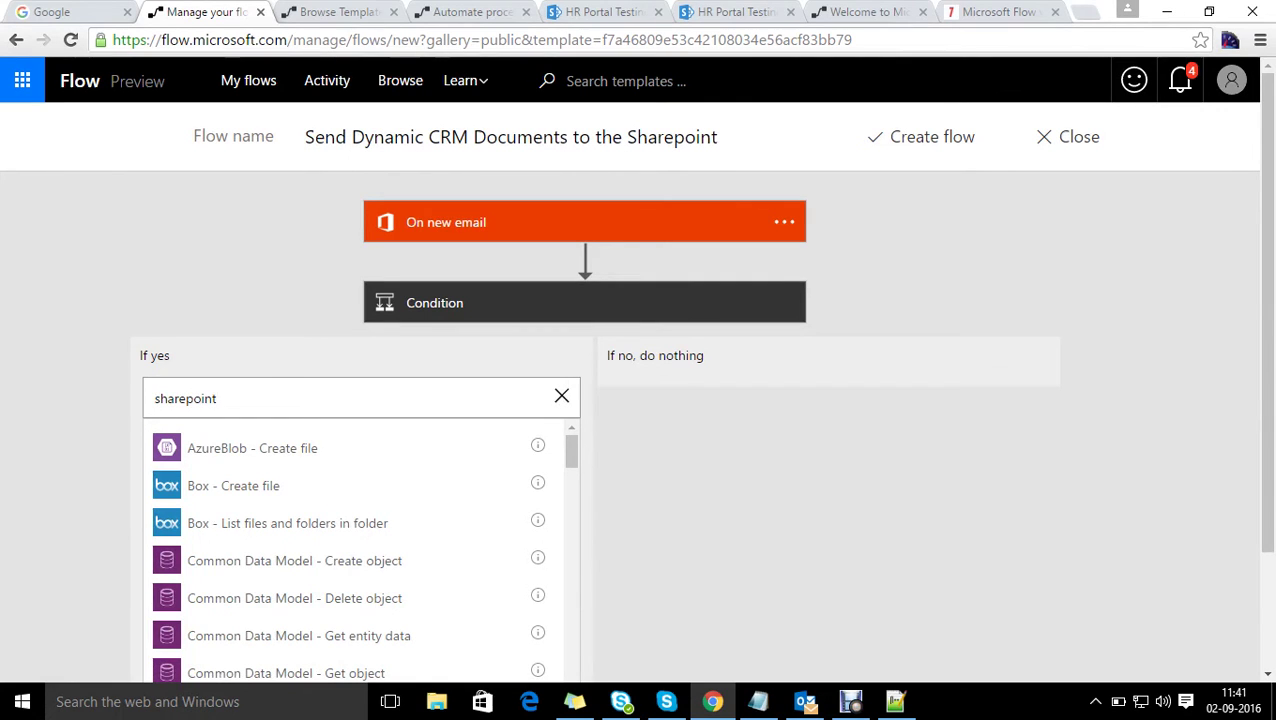
{"action": "scroll", "coordinate": [350, 540], "scroll_direction": "down", "scroll_amount": 3}
{"action": "scroll", "coordinate": [350, 540], "scroll_direction": "up", "scroll_amount": 3}
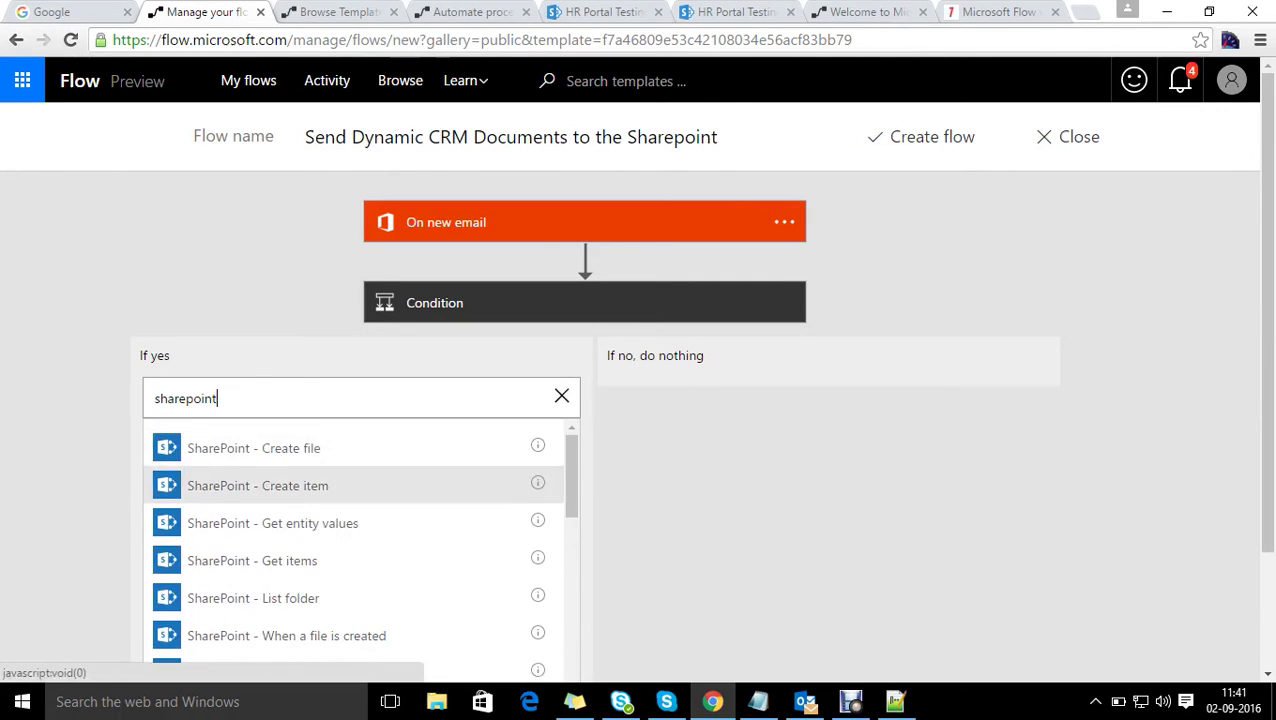
{"action": "left_click", "coordinate": [253, 448]}
{"action": "scroll", "coordinate": [595, 400], "scroll_direction": "down", "scroll_amount": 2}
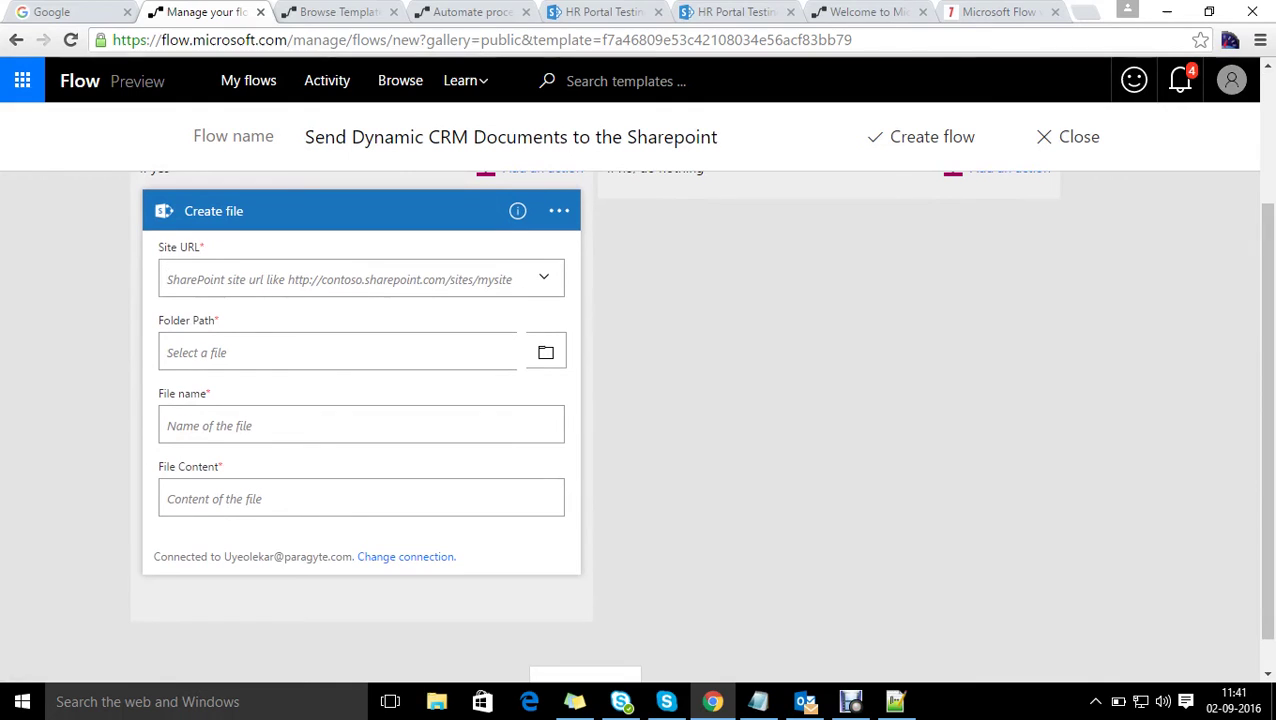
Copy the hrportal test site URL from Notepad and paste it as a custom Site URL
{"action": "left_click", "coordinate": [758, 701]}
{"action": "left_click", "coordinate": [744, 256]}
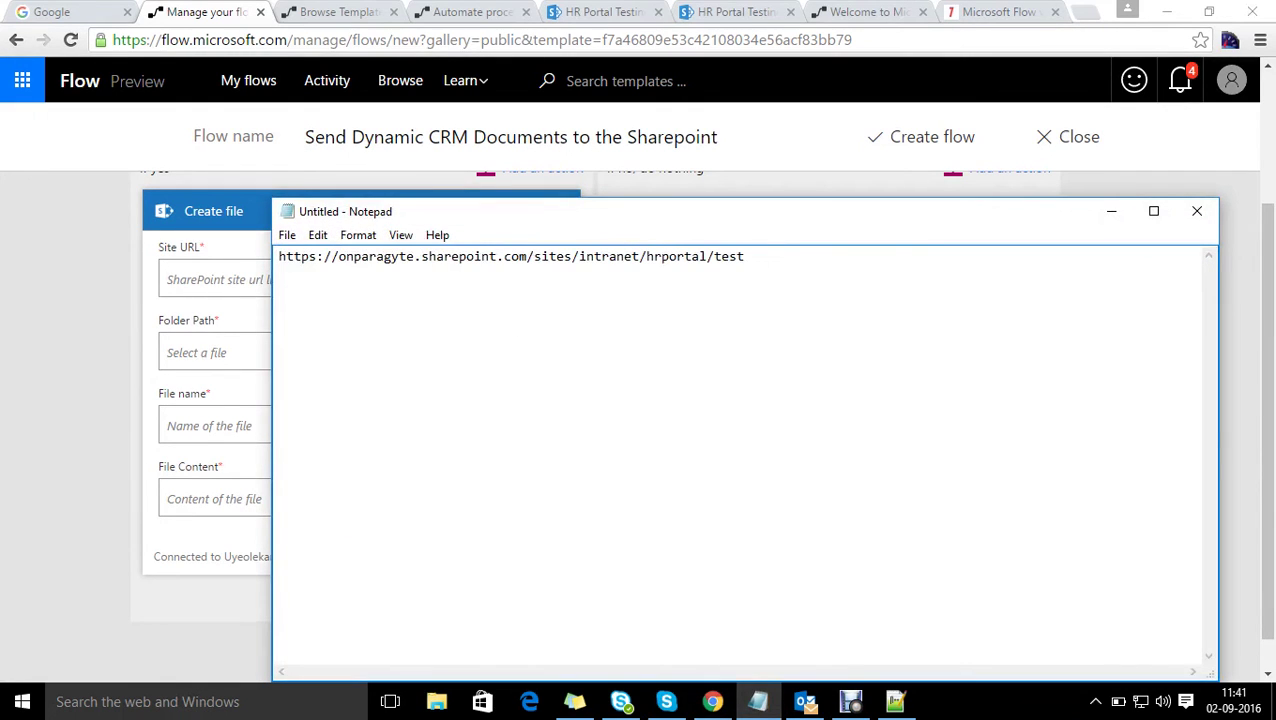
{"action": "left_click_drag", "start_coordinate": [744, 256], "coordinate": [279, 256]}
{"action": "key", "text": "ctrl+c"}
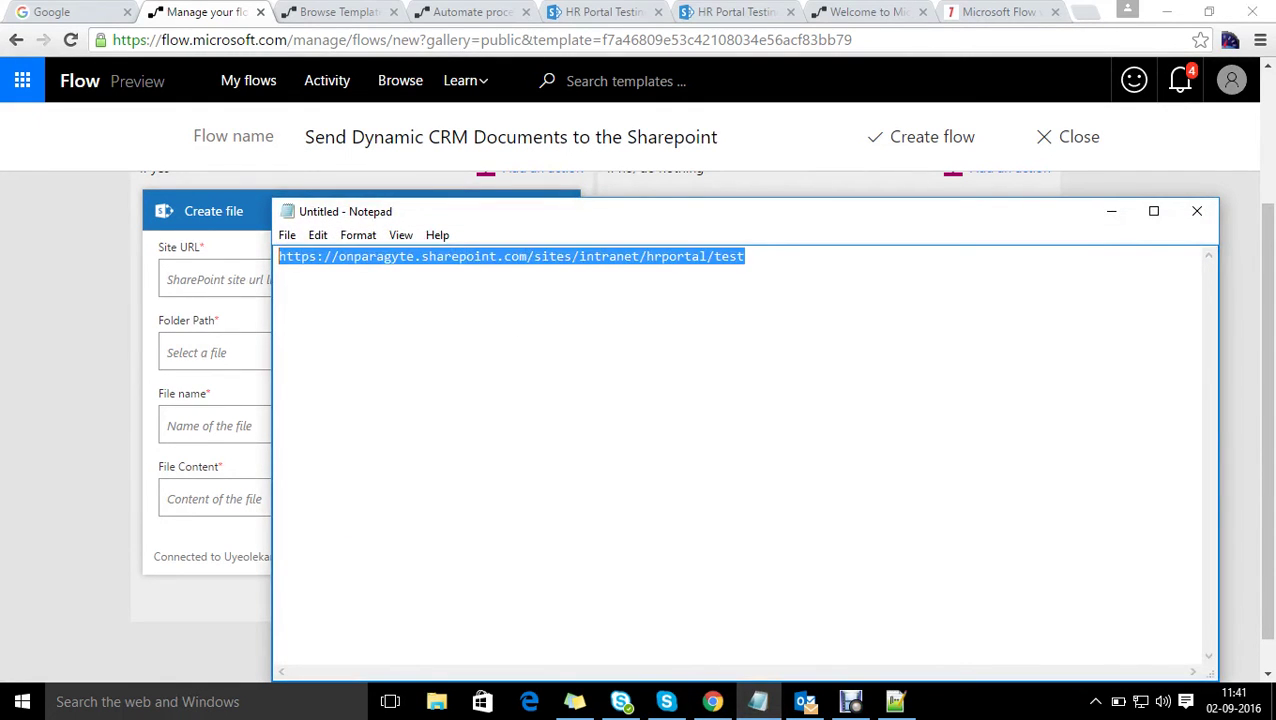
{"action": "left_click", "coordinate": [1111, 211]}
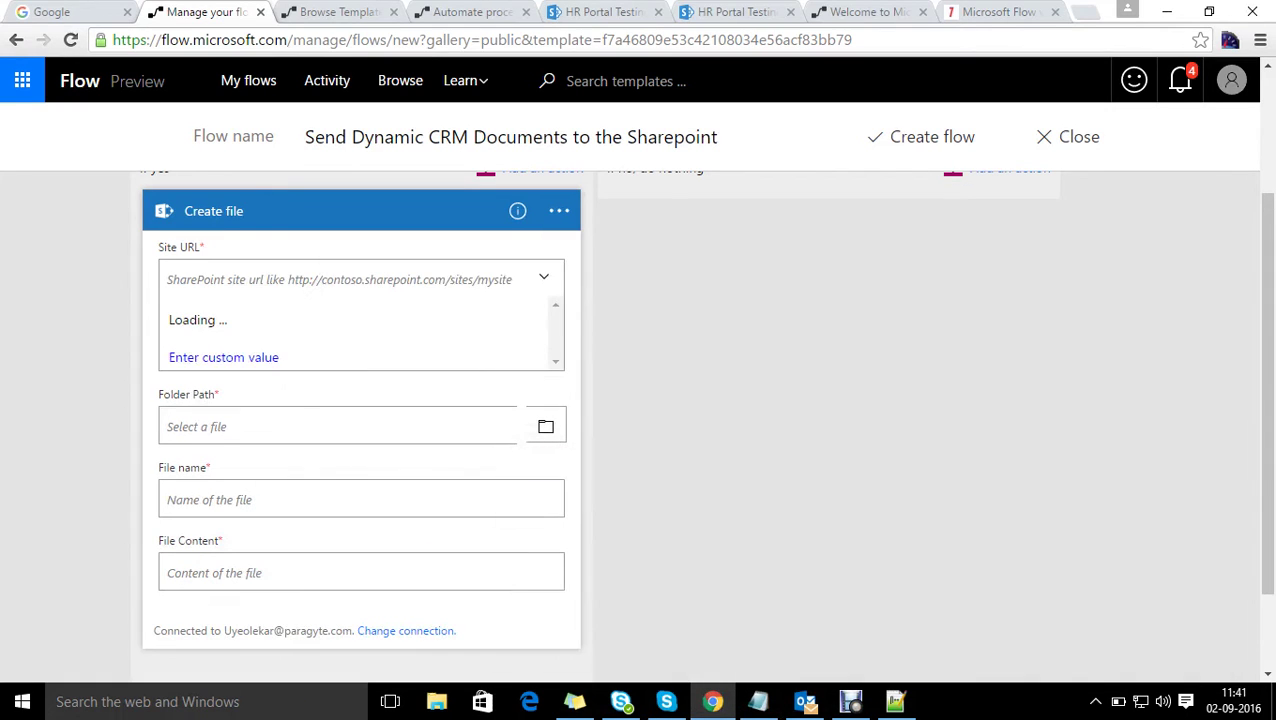
{"action": "left_click", "coordinate": [223, 357]}
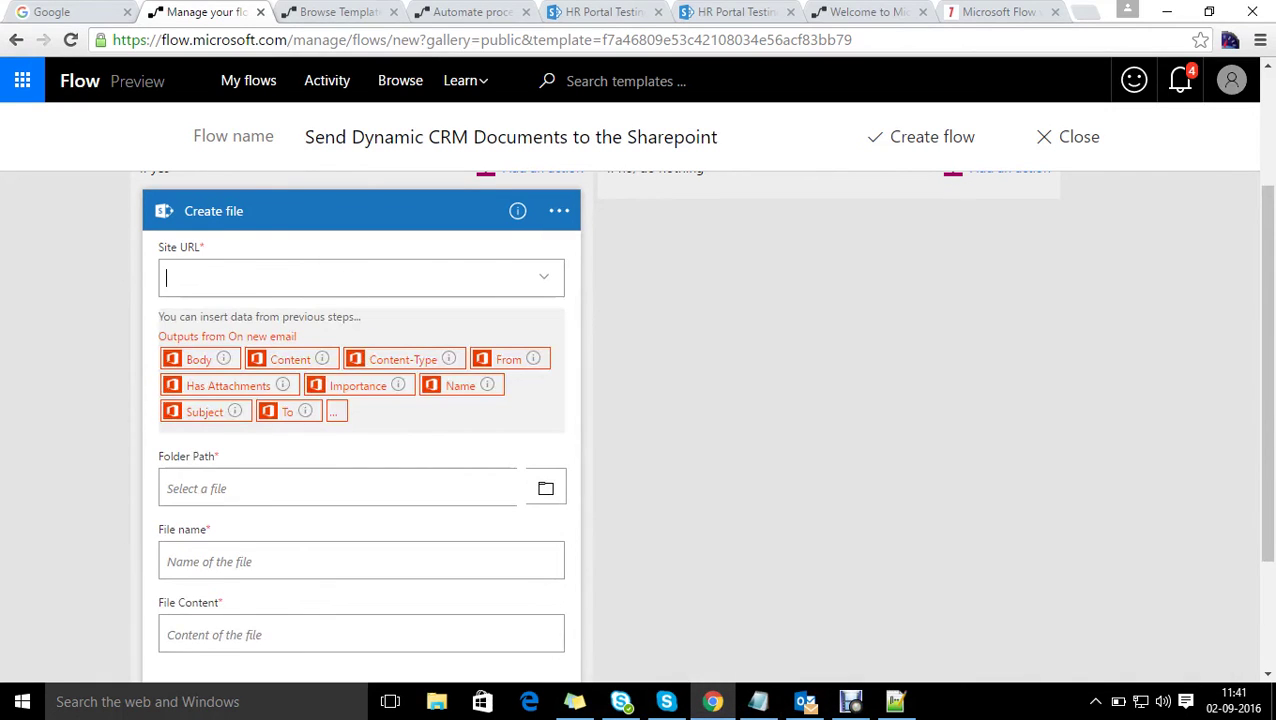
{"action": "key", "text": "ctrl+v"}
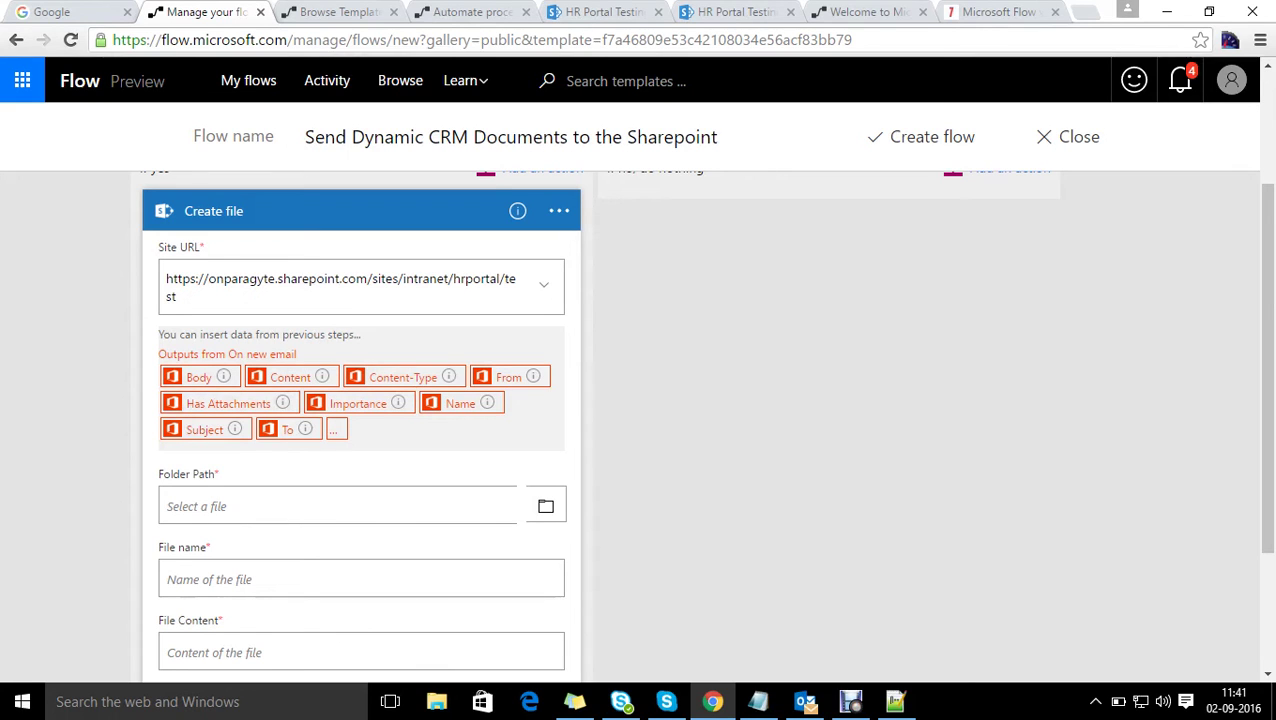
{"action": "left_click", "coordinate": [543, 284]}
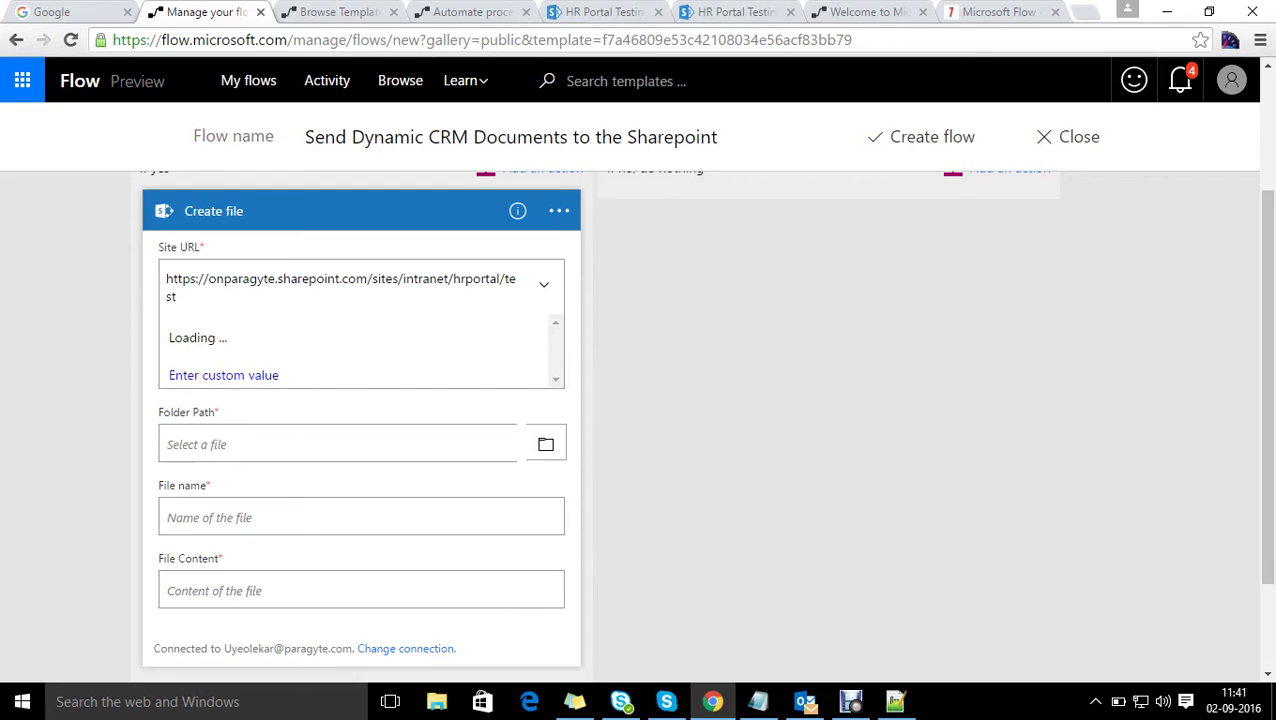
{"action": "scroll", "coordinate": [640, 400], "scroll_direction": "down", "scroll_amount": 1}
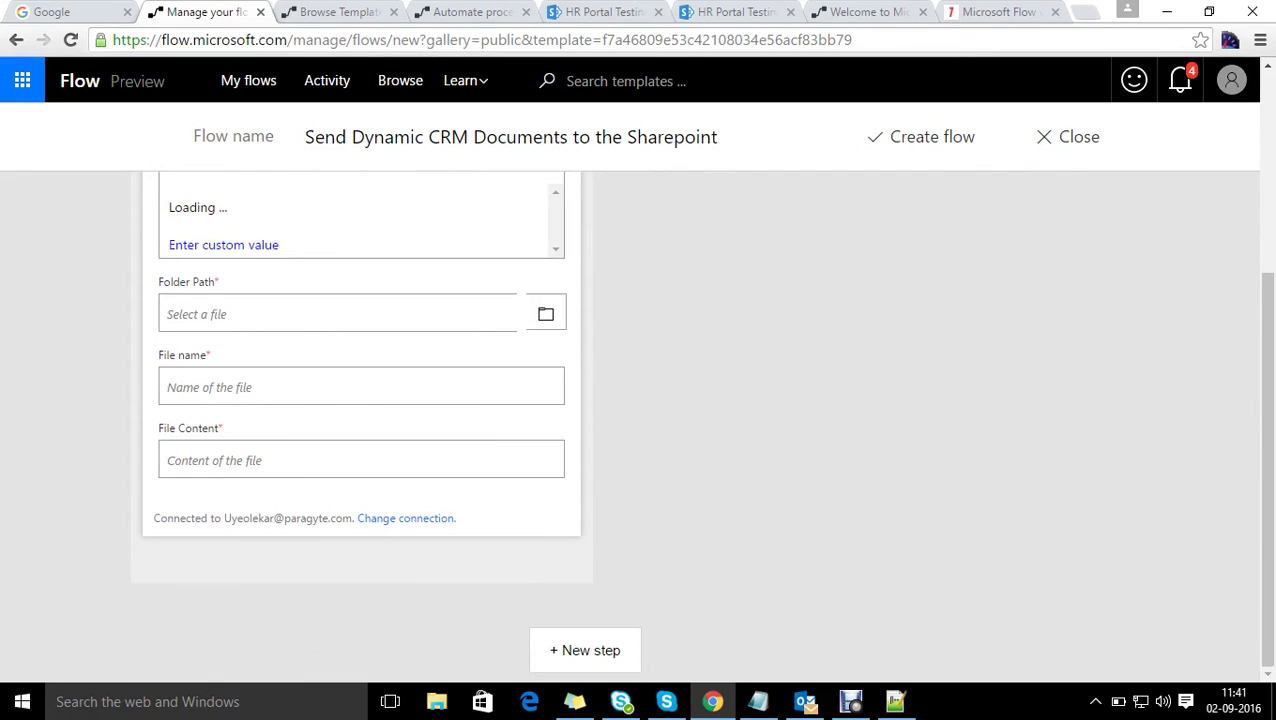
{"action": "left_click", "coordinate": [248, 388]}
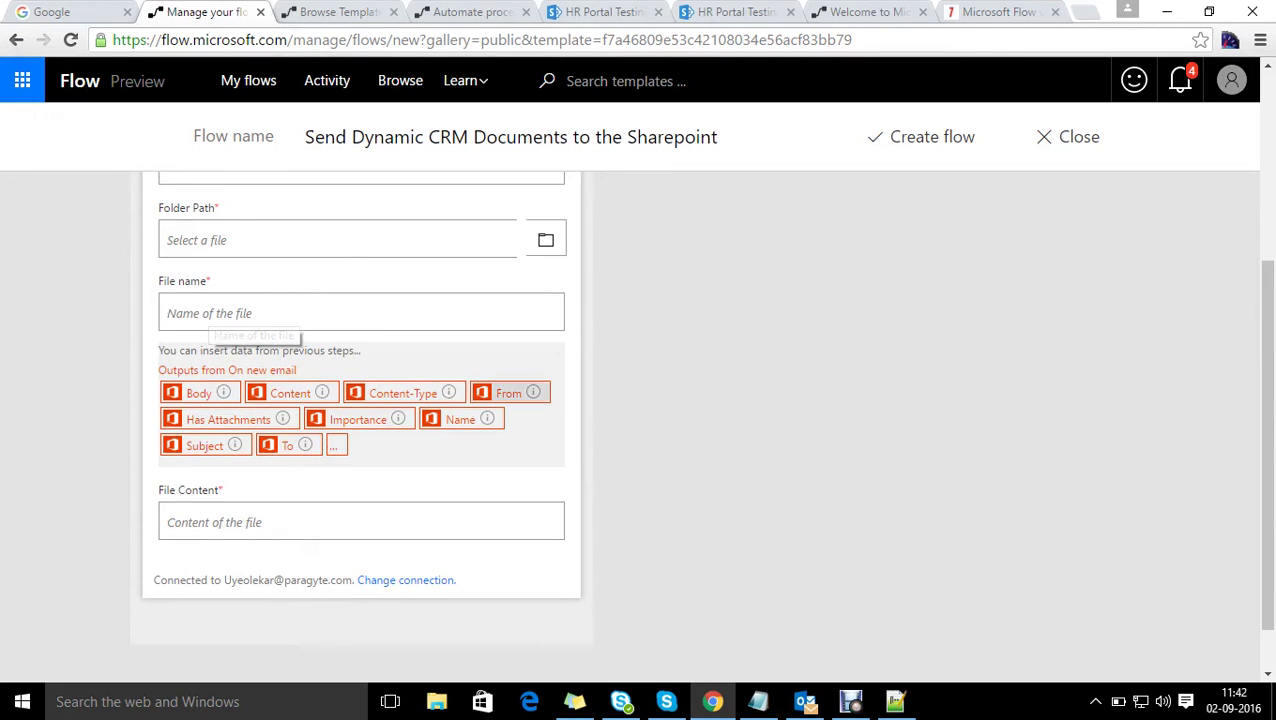
Set File name to the attachment's Name token and File Content to its Content token
{"action": "left_click", "coordinate": [460, 419]}
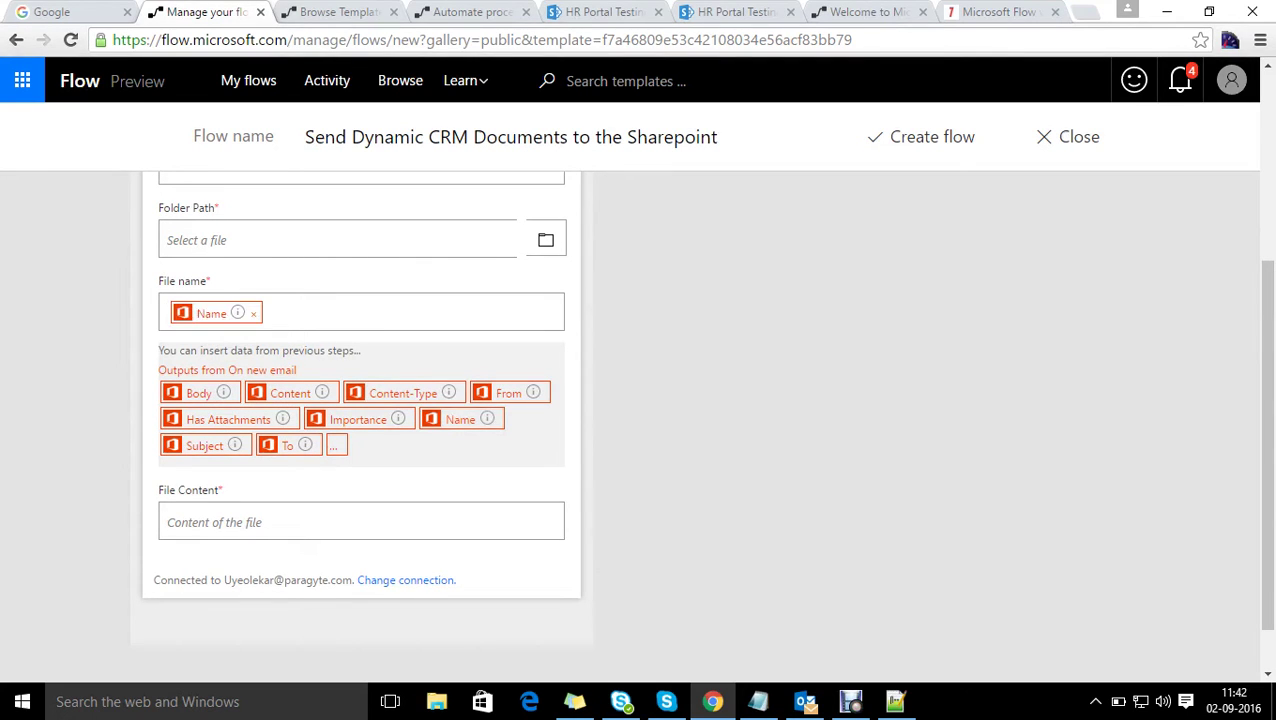
{"action": "left_click", "coordinate": [210, 522]}
{"action": "mouse_move", "coordinate": [321, 465]}
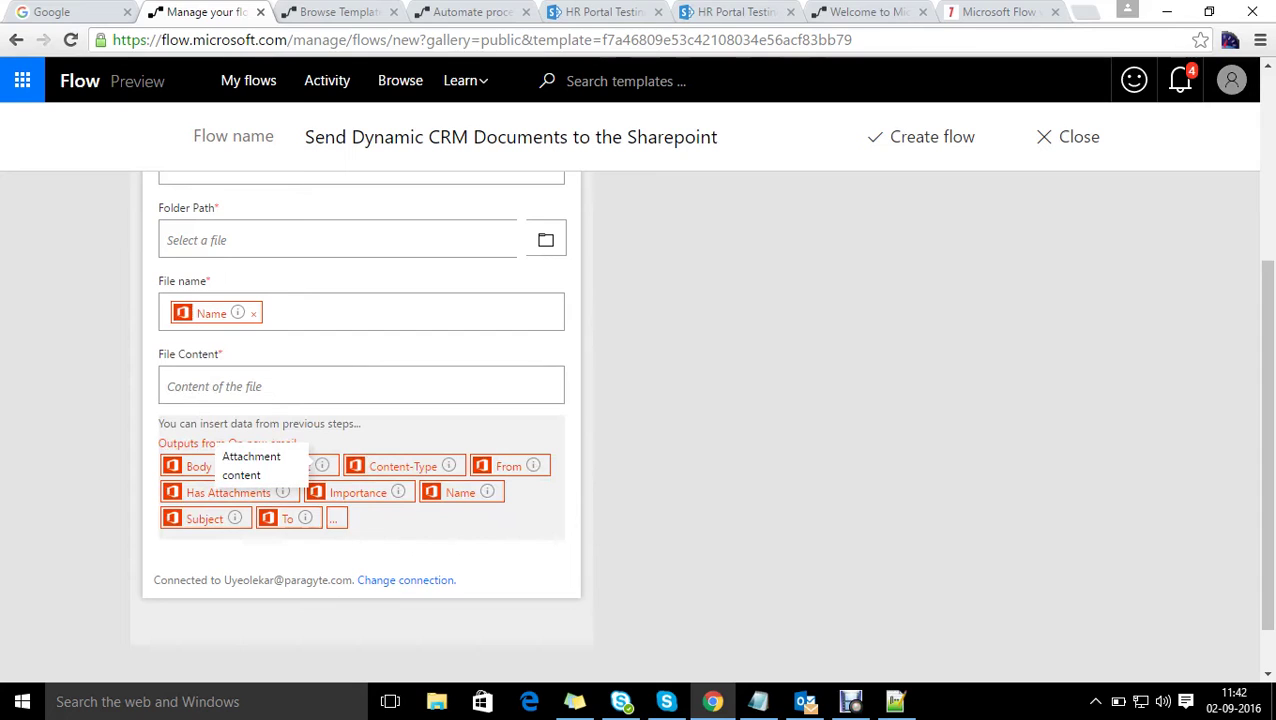
{"action": "double_click", "coordinate": [290, 466]}
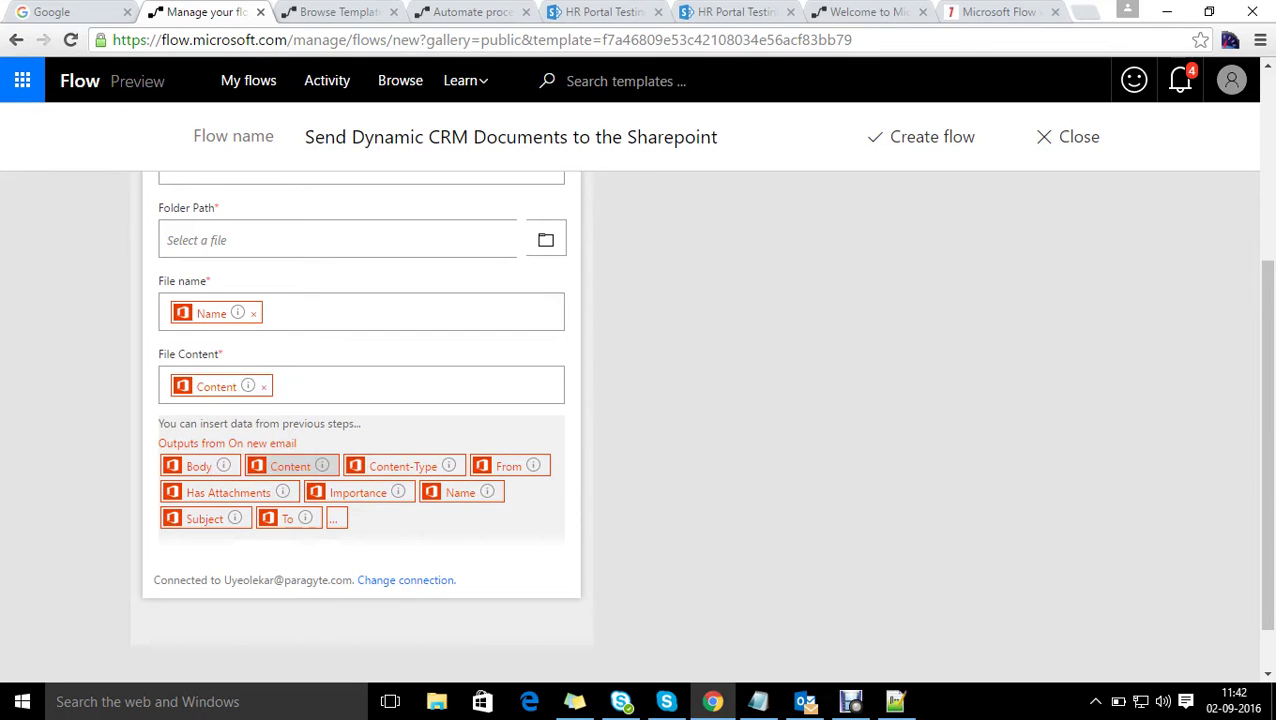
{"action": "key", "text": "BackSpace"}
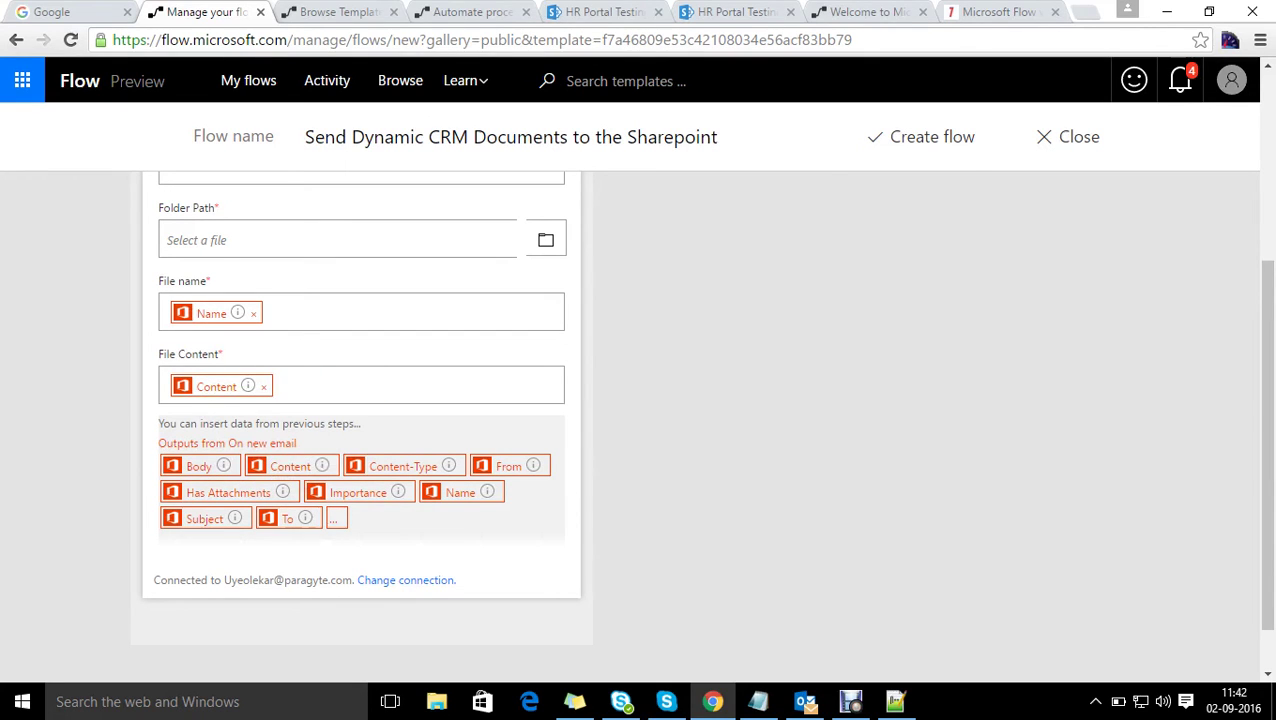
{"action": "scroll", "coordinate": [470, 400], "scroll_direction": "up", "scroll_amount": 3}
{"action": "left_click", "coordinate": [543, 435]}
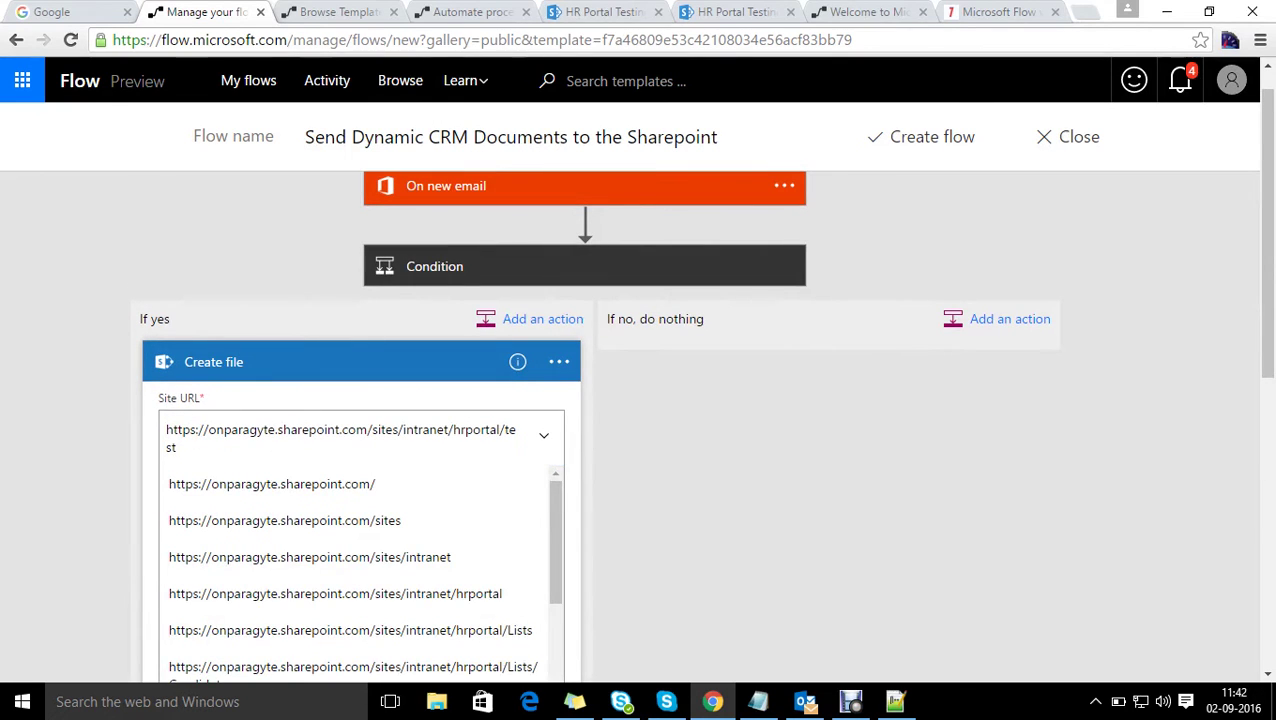
Keep the chosen site URL and open the SharePoint folder browser for Folder Path
{"action": "left_click", "coordinate": [543, 435]}
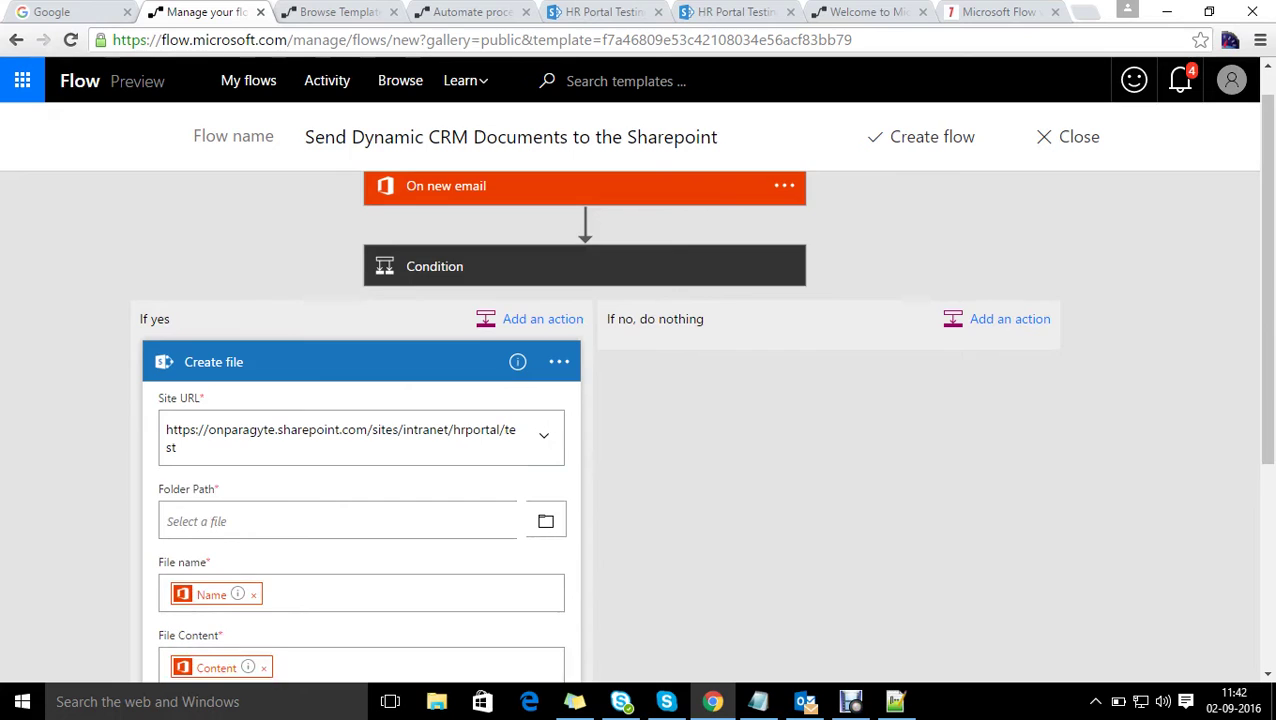
{"action": "scroll", "coordinate": [470, 400], "scroll_direction": "down", "scroll_amount": 3}
{"action": "left_click", "coordinate": [200, 240]}
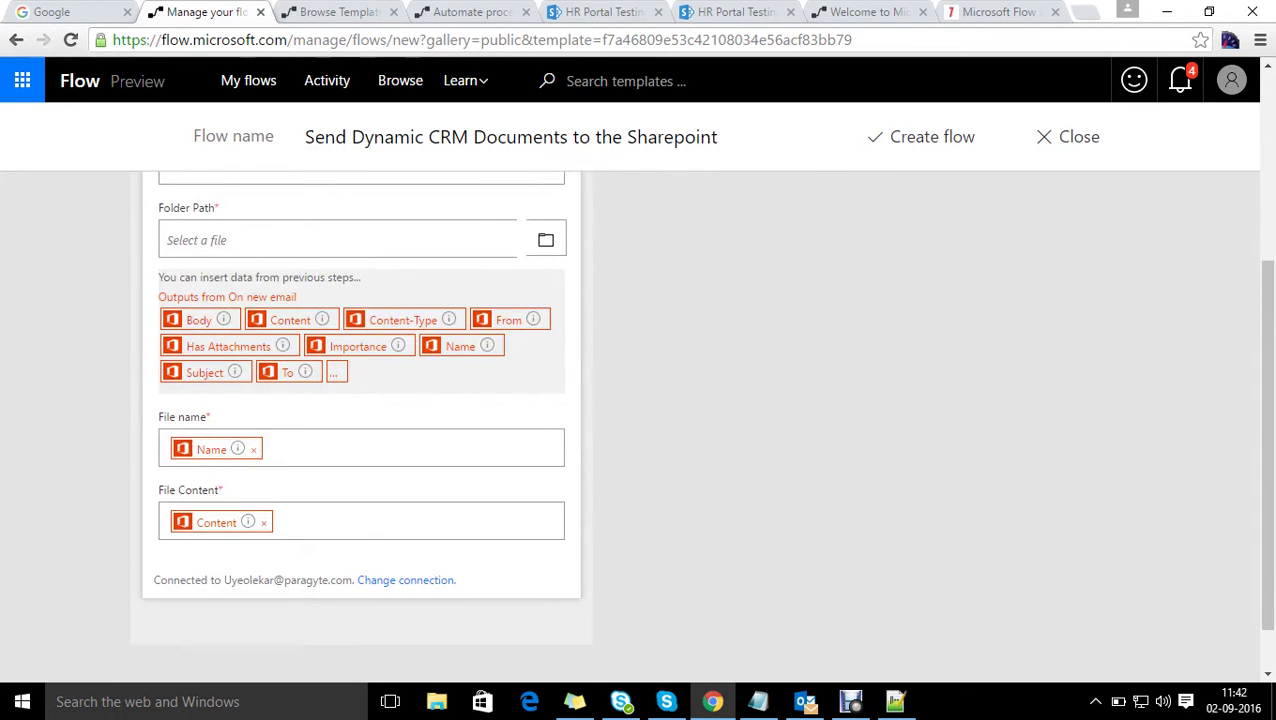
{"action": "scroll", "coordinate": [640, 400], "scroll_direction": "up", "scroll_amount": 3}
{"action": "left_click", "coordinate": [544, 435]}
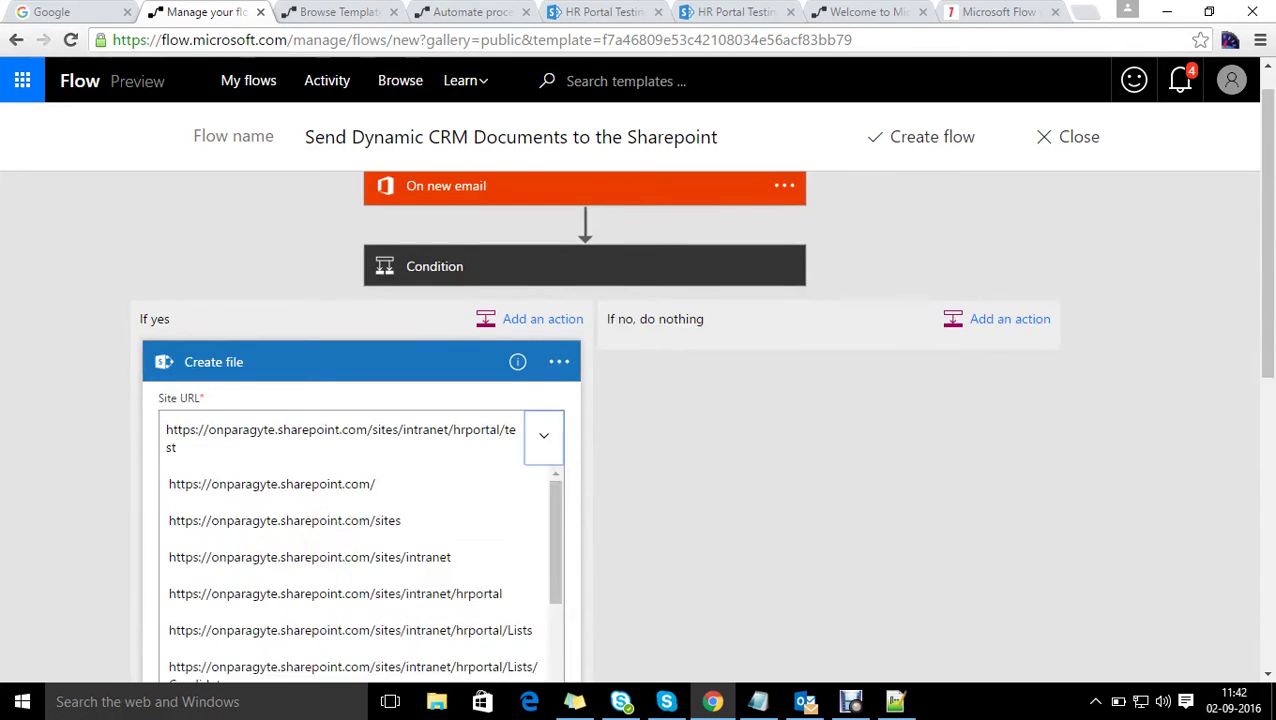
{"action": "left_click", "coordinate": [545, 521]}
Pick /Personnel Document/Project Documents as the Create file destination folder
{"action": "scroll", "coordinate": [640, 400], "scroll_direction": "down", "scroll_amount": 1}
{"action": "scroll", "coordinate": [660, 580], "scroll_direction": "down", "scroll_amount": 5}
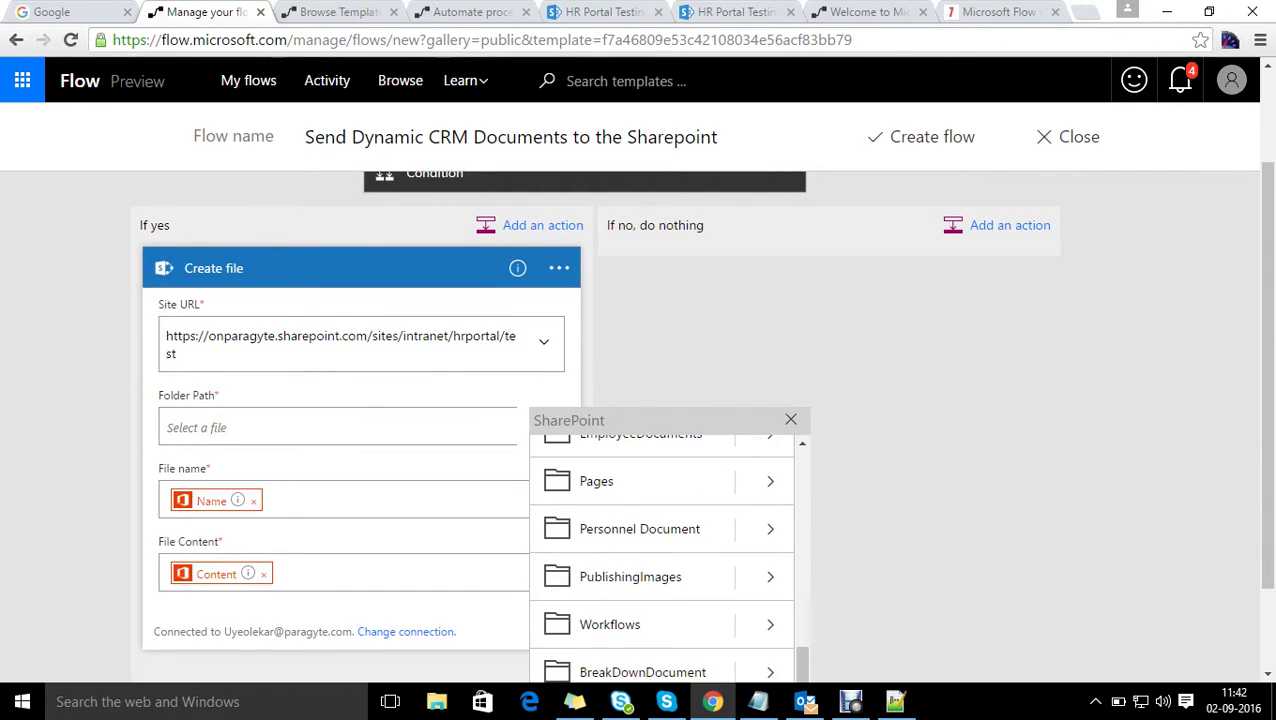
{"action": "scroll", "coordinate": [650, 415], "scroll_direction": "down", "scroll_amount": 1}
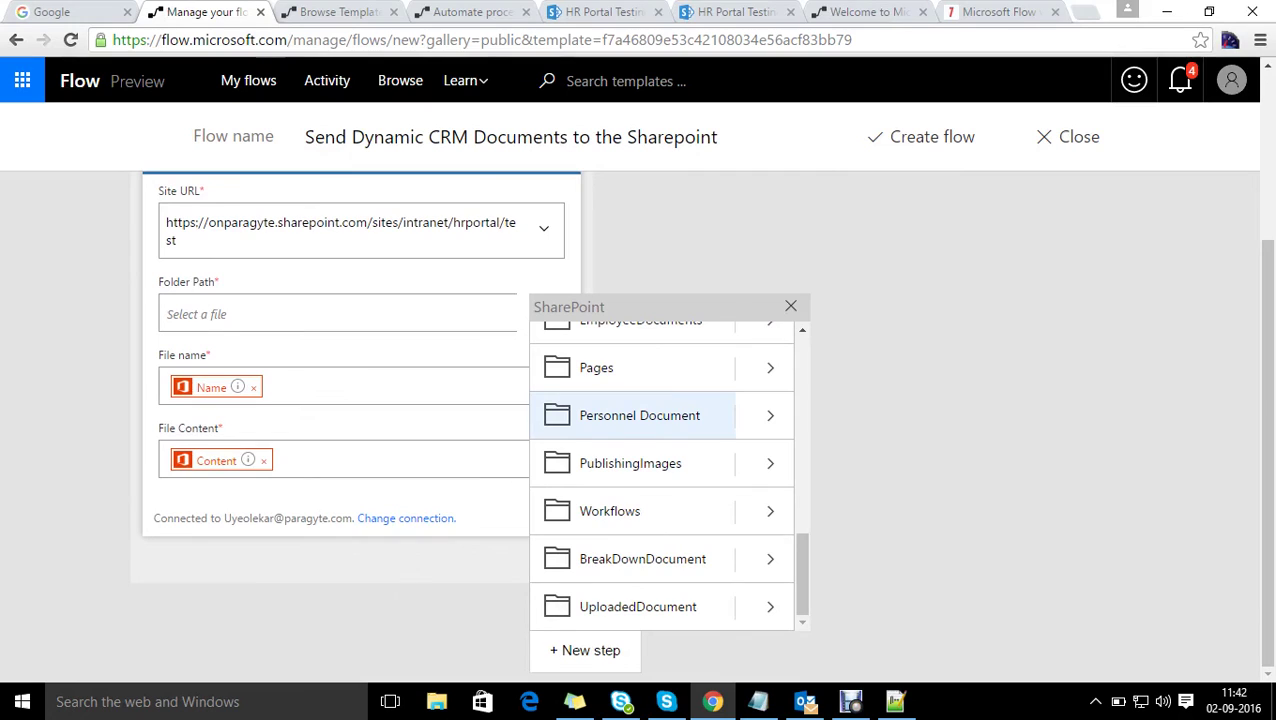
{"action": "left_click", "coordinate": [770, 415]}
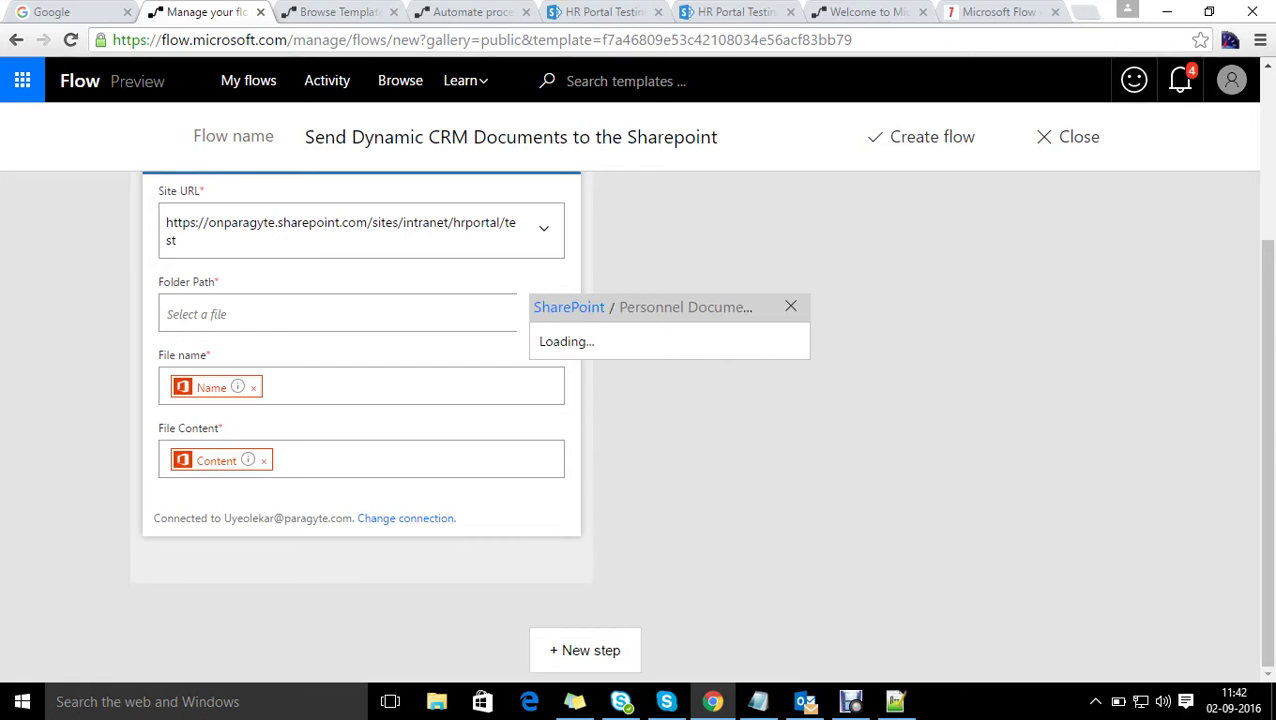
{"action": "scroll", "coordinate": [650, 420], "scroll_direction": "up", "scroll_amount": 2}
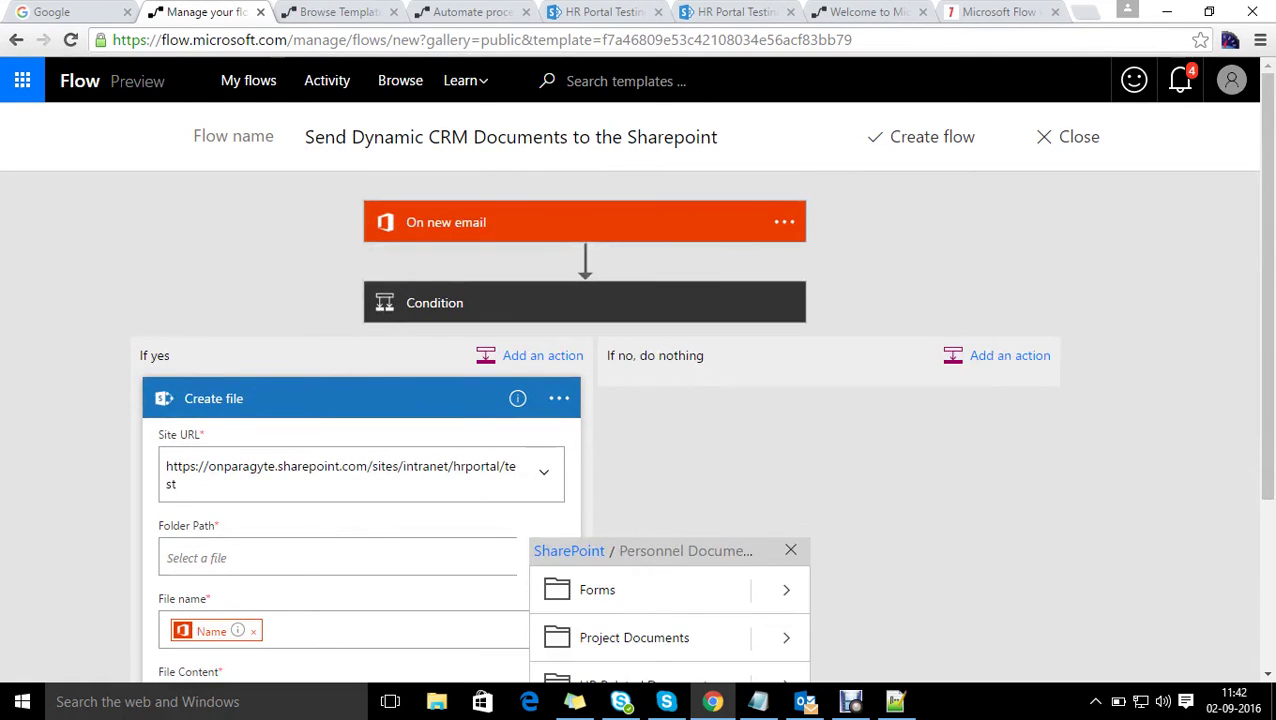
{"action": "scroll", "coordinate": [650, 420], "scroll_direction": "down", "scroll_amount": 2}
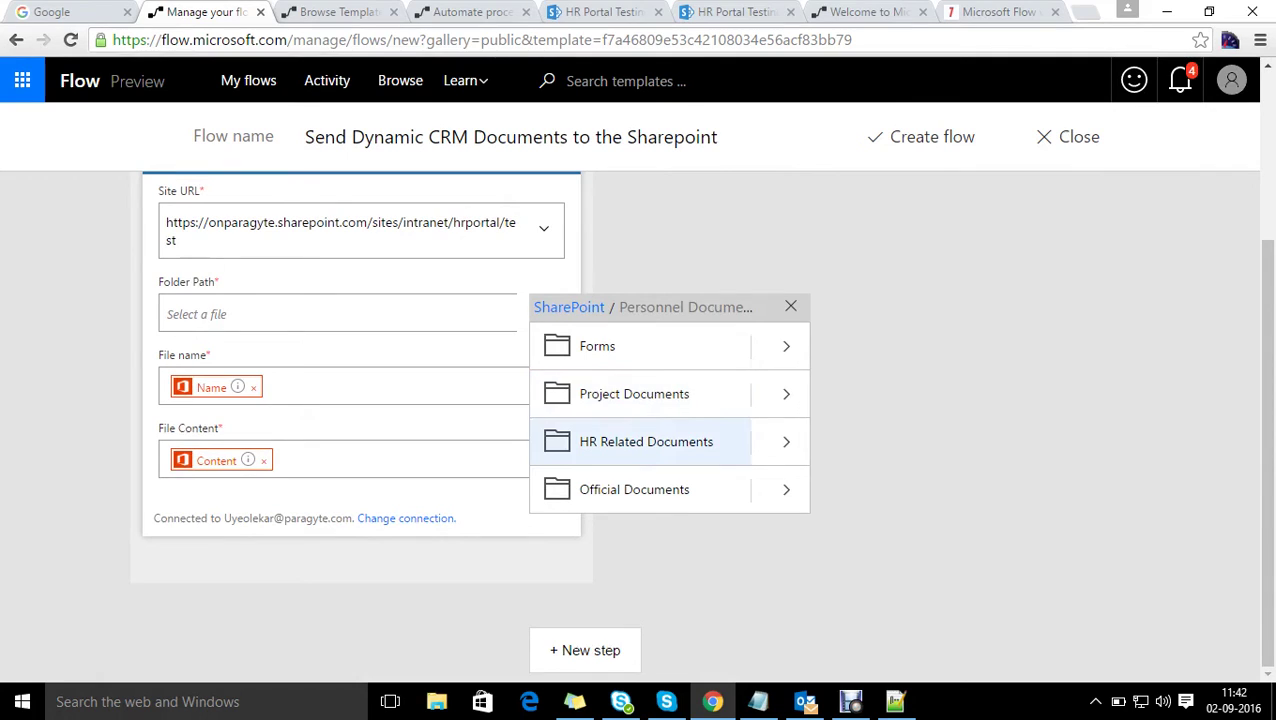
{"action": "left_click", "coordinate": [634, 394]}
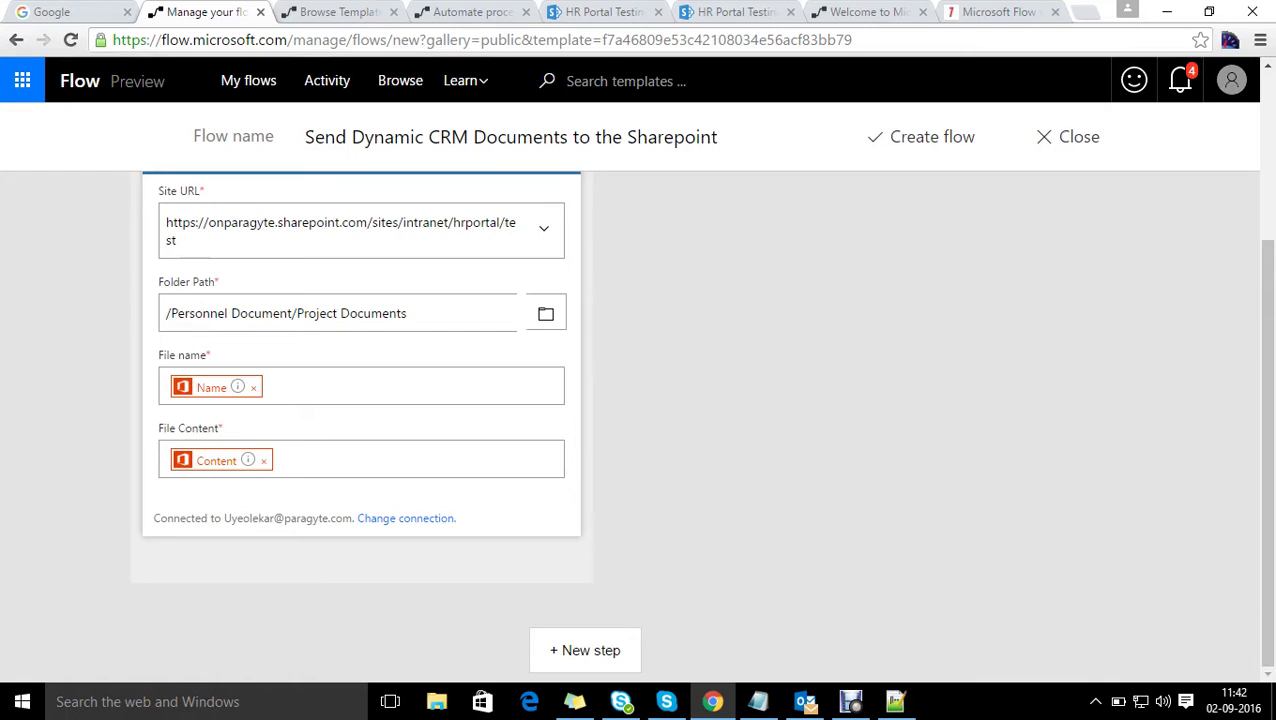
{"action": "scroll", "coordinate": [600, 400], "scroll_direction": "up", "scroll_amount": 3}
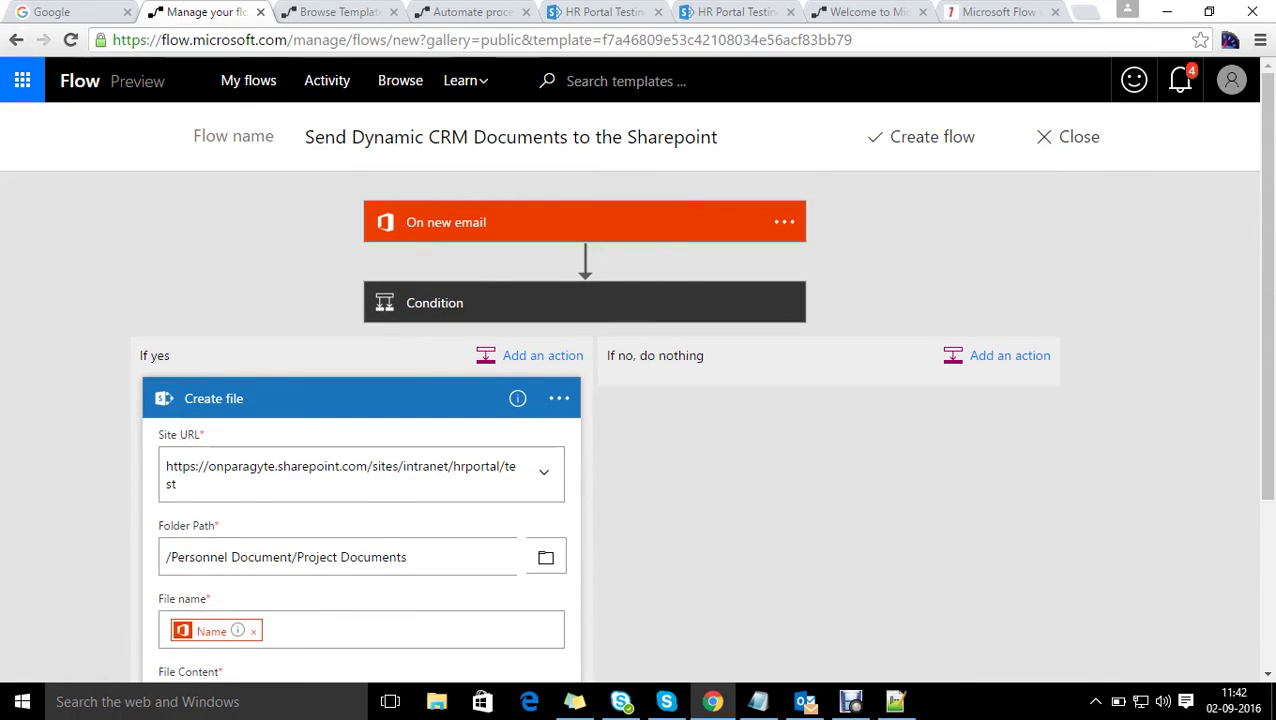
{"action": "left_click", "coordinate": [542, 355]}
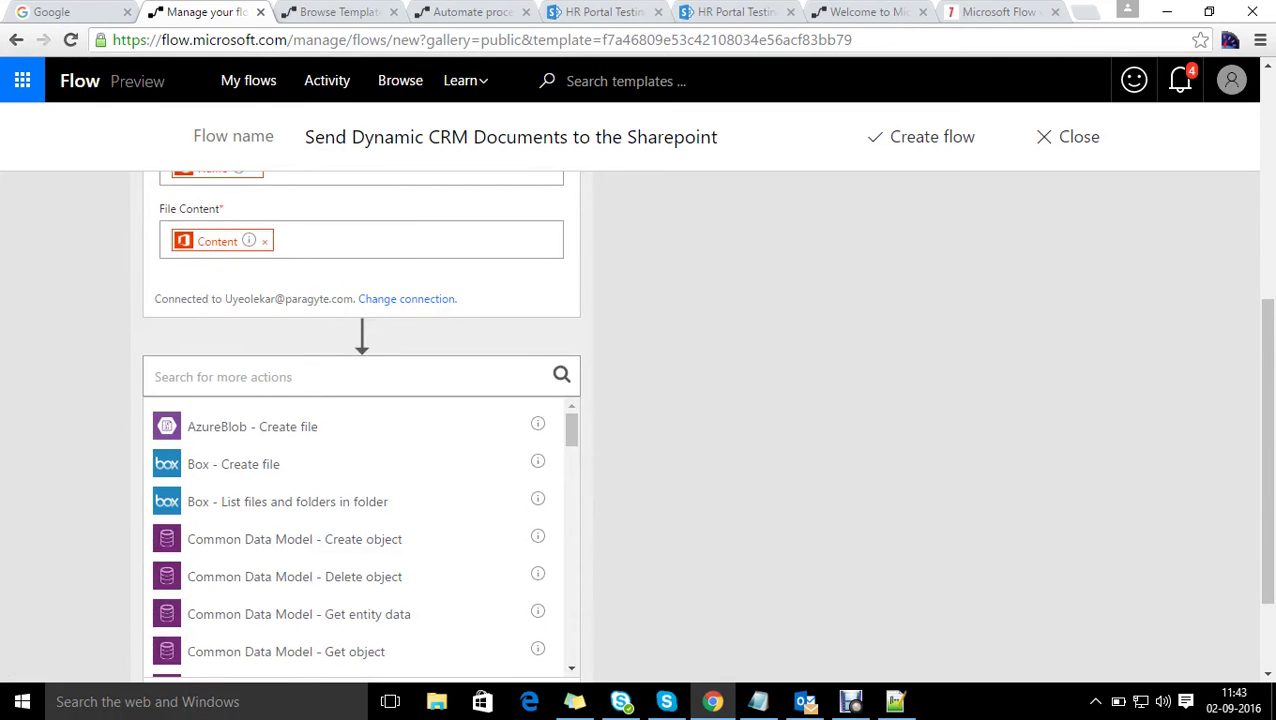
Search the new action list for 'office' to list Office 365 Outlook actions like Send an email
{"action": "type", "text": "s"}
{"action": "key", "text": "BackSpace"}
{"action": "type", "text": "se"}
{"action": "key", "text": "BackSpace"}
{"action": "key", "text": "BackSpace"}
{"action": "type", "text": "s"}
{"action": "key", "text": "BackSpace"}
{"action": "type", "text": "office"}
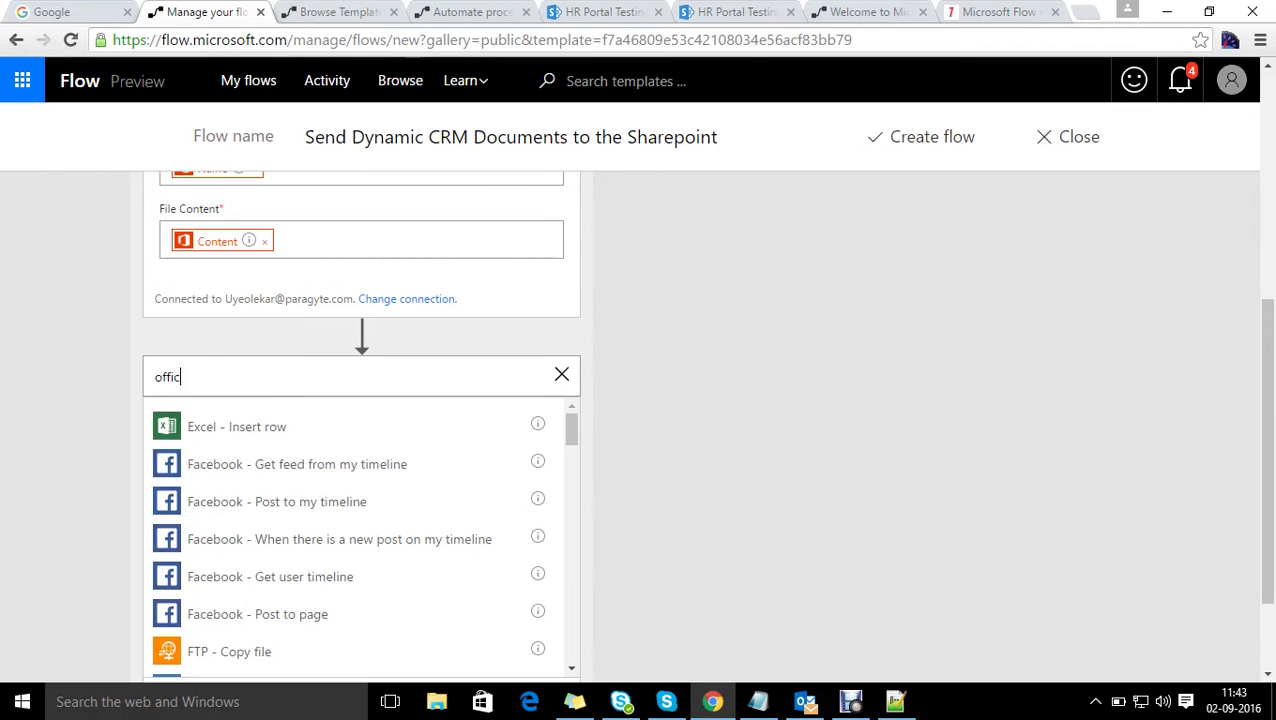
{"action": "scroll", "coordinate": [360, 520], "scroll_direction": "down", "scroll_amount": 15}
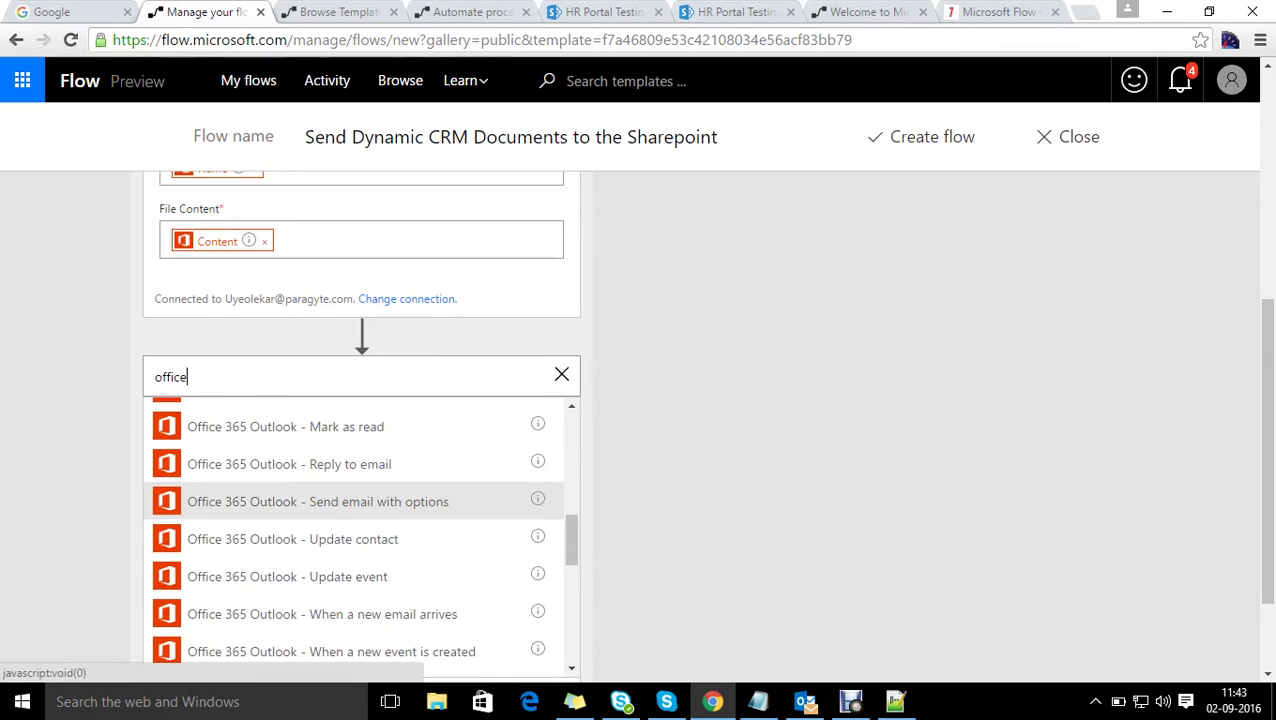
{"action": "scroll", "coordinate": [360, 520], "scroll_direction": "up", "scroll_amount": 2}
{"action": "scroll", "coordinate": [360, 520], "scroll_direction": "up", "scroll_amount": 4}
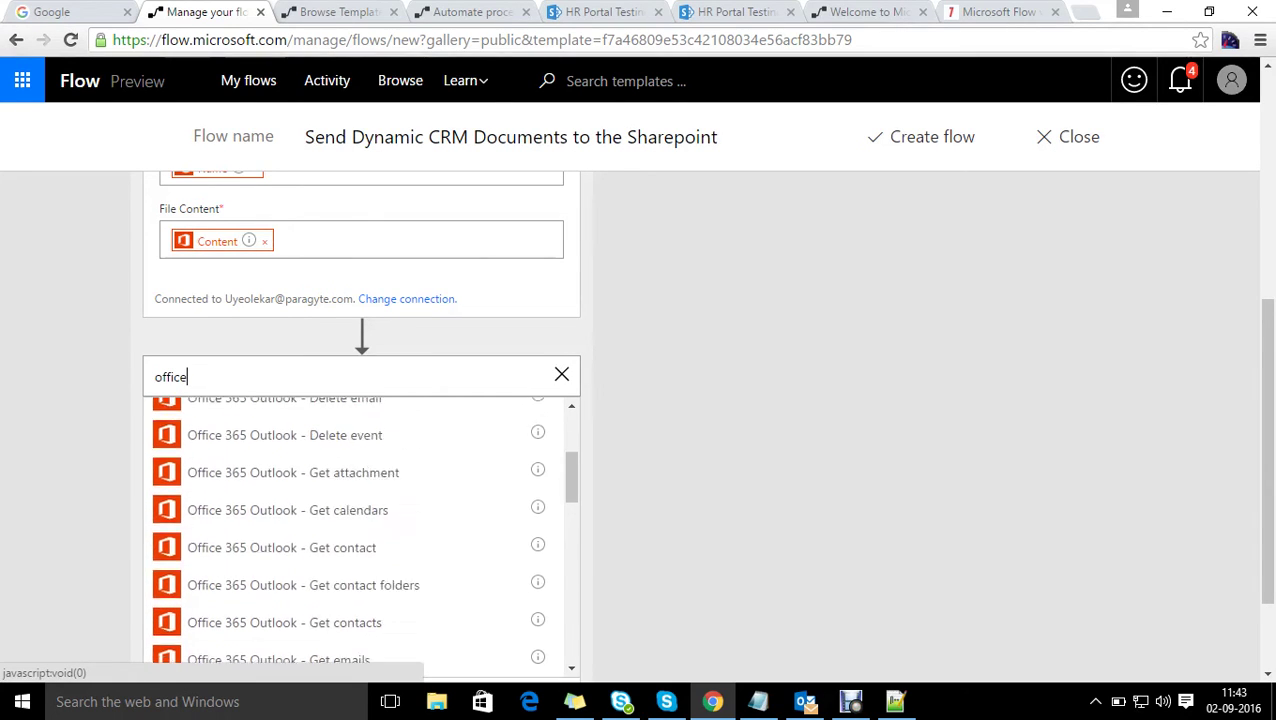
{"action": "scroll", "coordinate": [360, 557], "scroll_direction": "up", "scroll_amount": 2}
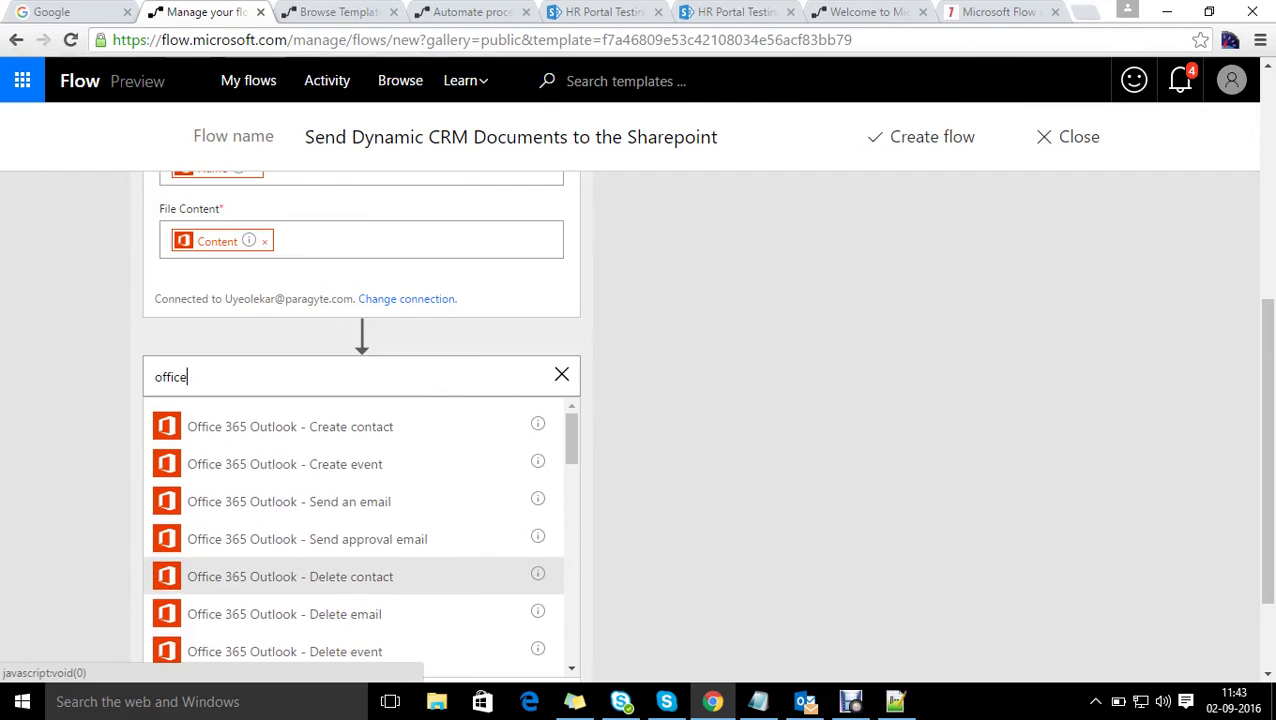
Add the Office 365 Outlook Send an email action and enter the recipient's e-mail address
{"action": "left_click", "coordinate": [290, 501]}
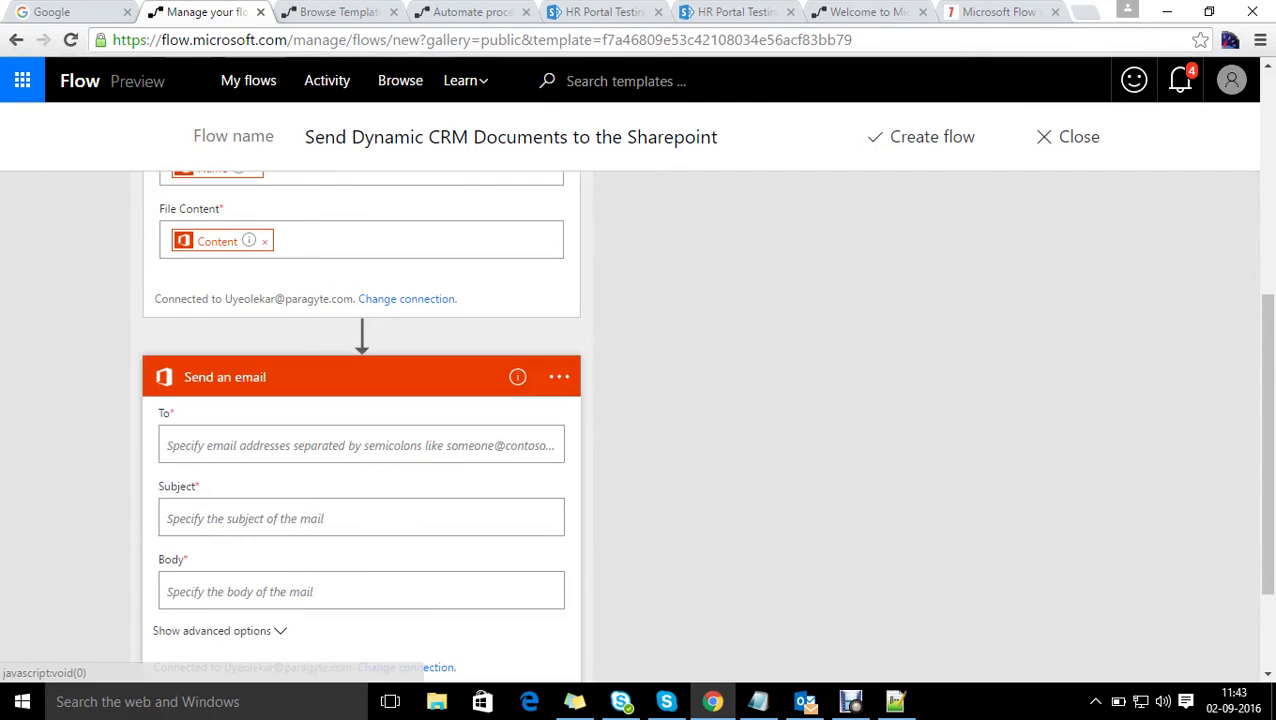
{"action": "scroll", "coordinate": [360, 400], "scroll_direction": "down", "scroll_amount": 2}
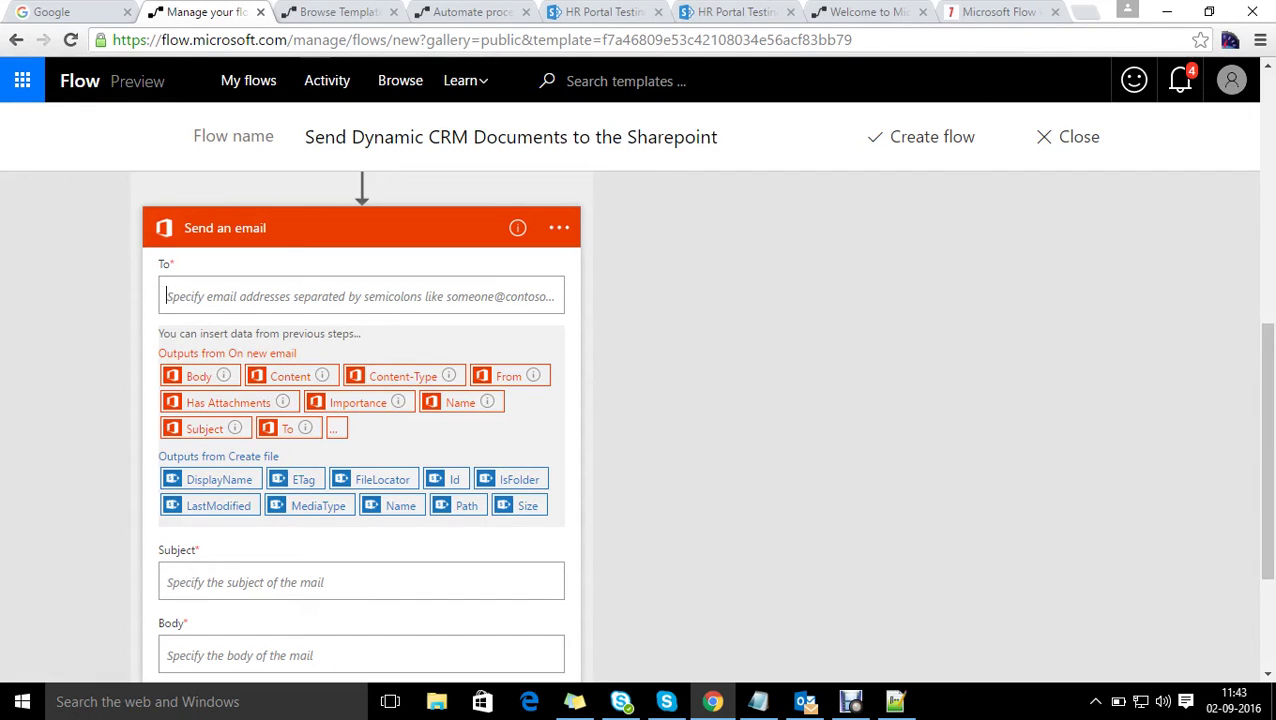
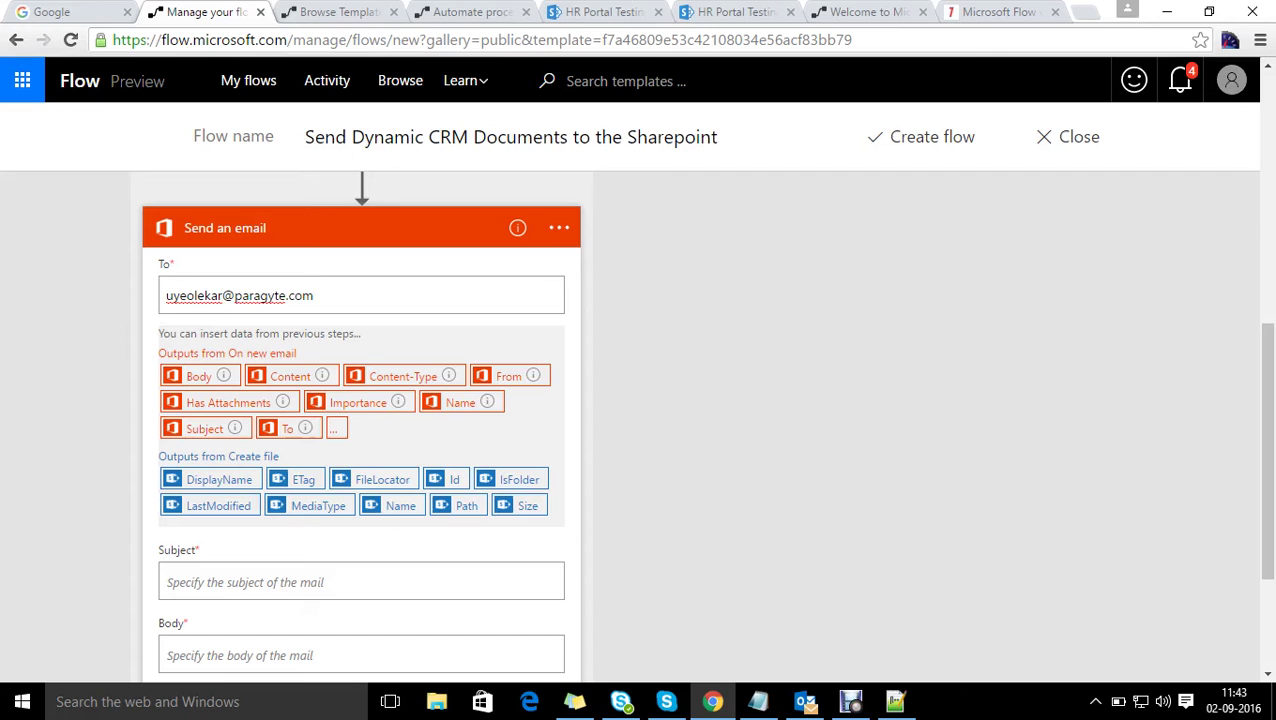
{"action": "scroll", "coordinate": [200, 400], "scroll_direction": "down", "scroll_amount": 2}
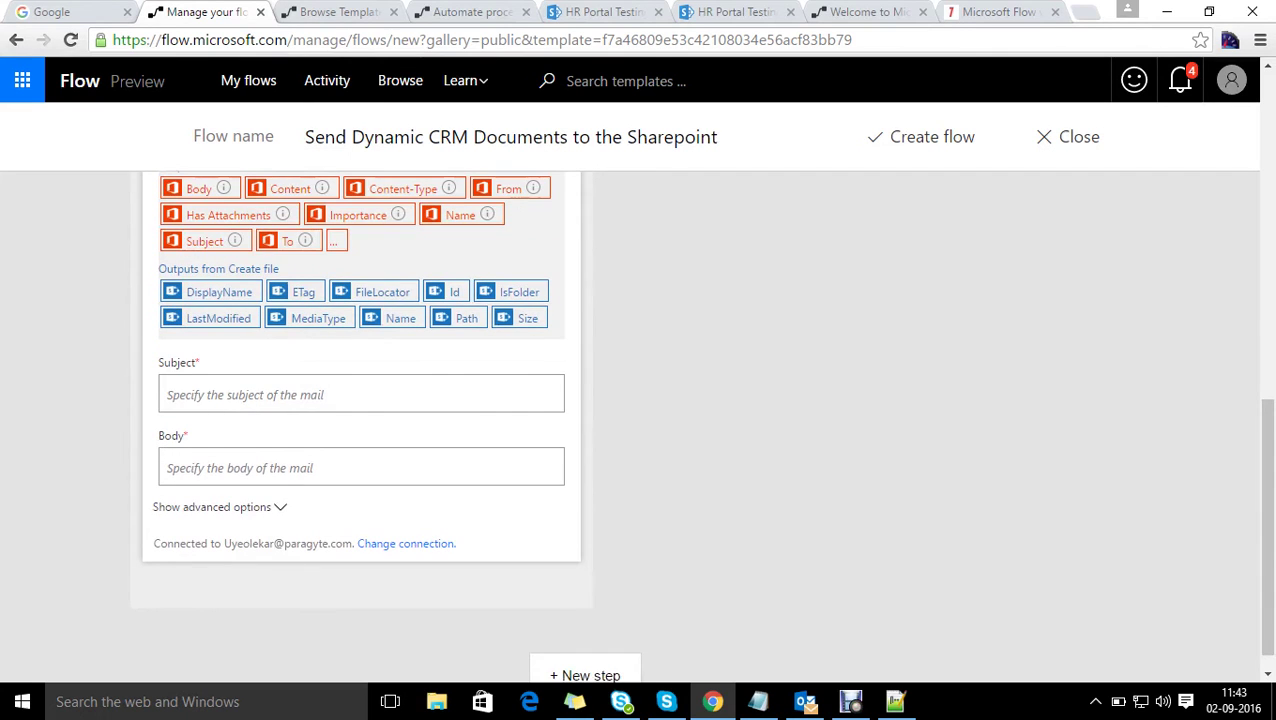
Enter 'New CRM Document has been recieved' as the email Subject
{"action": "left_click", "coordinate": [200, 395]}
{"action": "scroll", "coordinate": [200, 395], "scroll_direction": "up", "scroll_amount": 3}
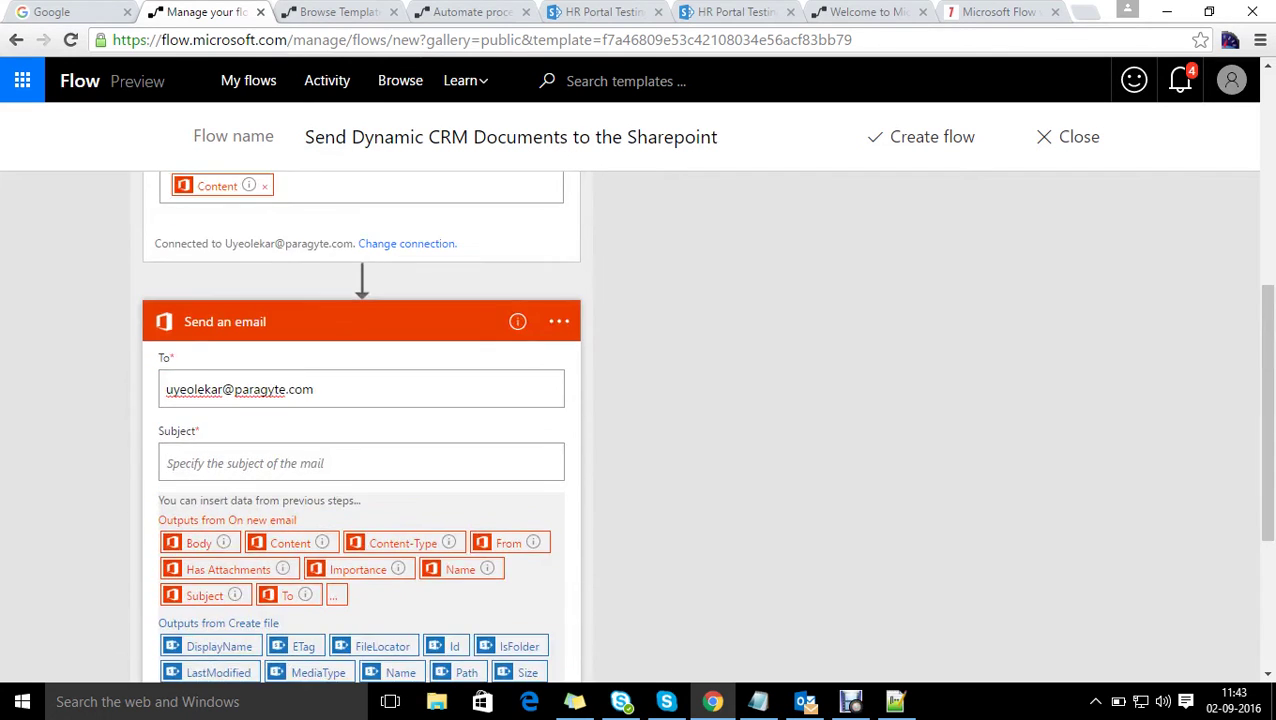
{"action": "type", "text": "C"}
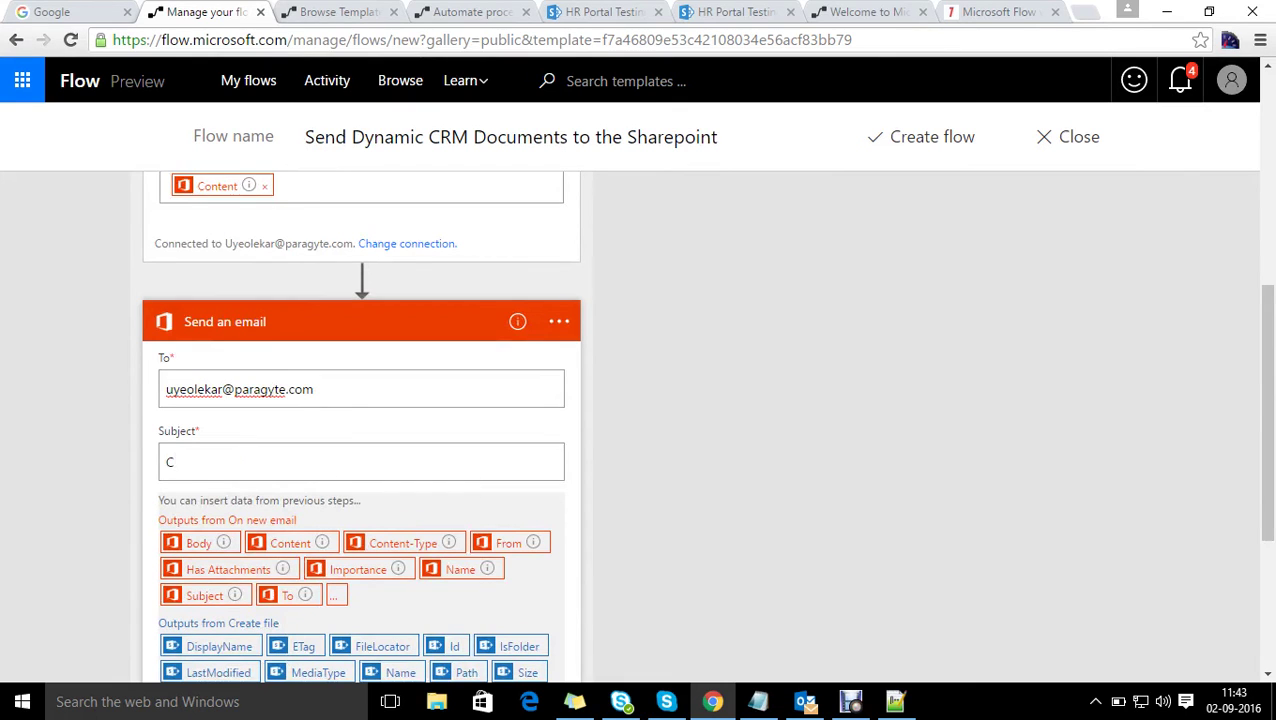
{"action": "key", "text": "BackSpace"}
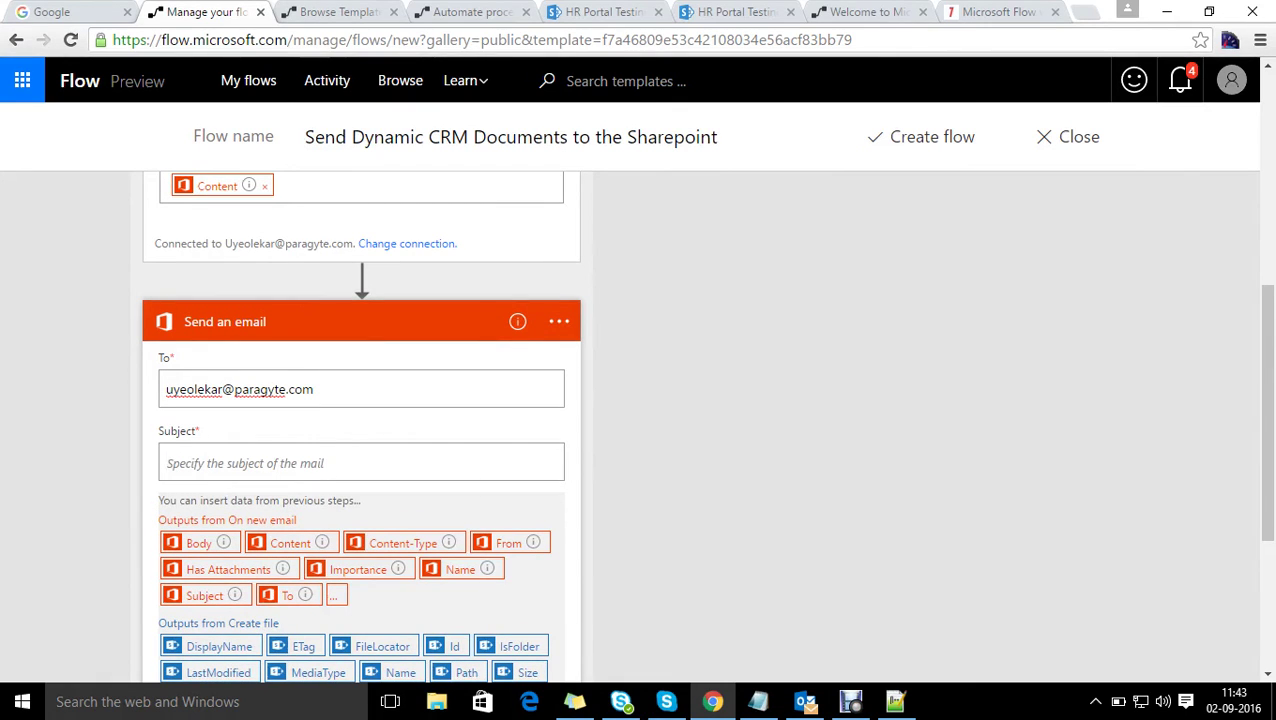
{"action": "type", "text": "C"}
{"action": "key", "text": "BackSpace"}
{"action": "type", "text": "N"}
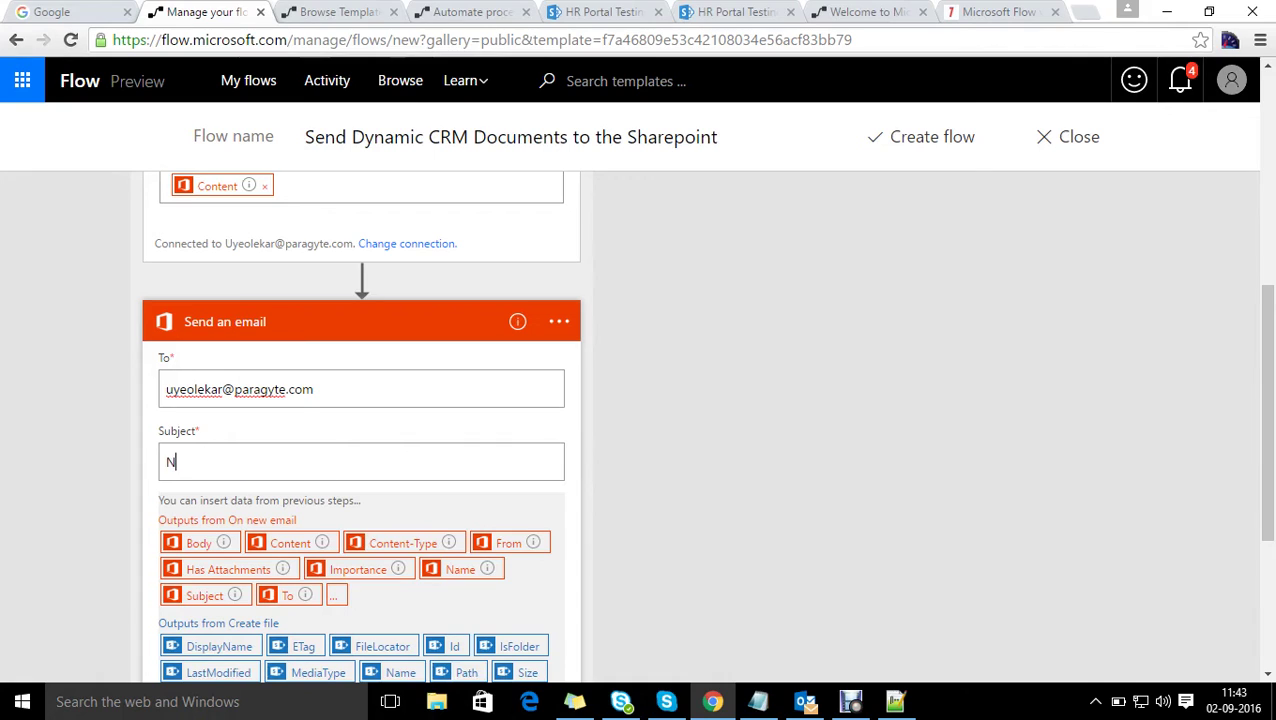
{"action": "type", "text": "ew CRM Document"}
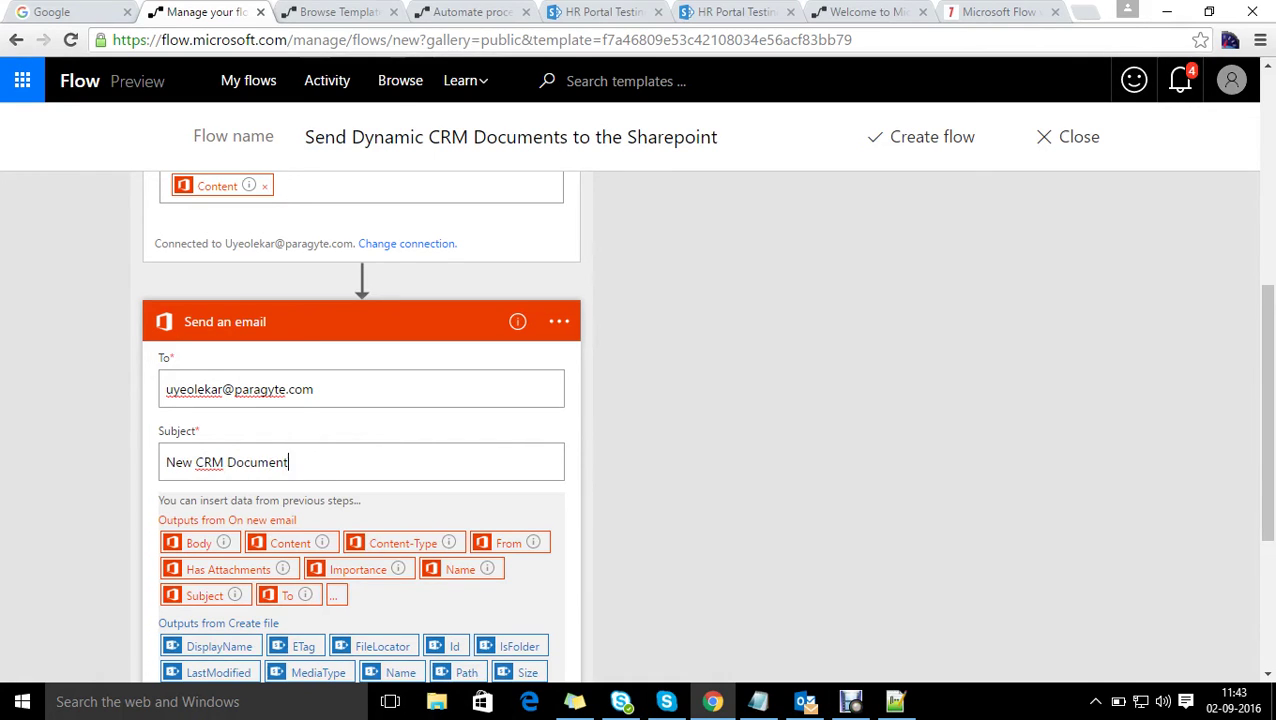
{"action": "type", "text": " has been recieved"}
{"action": "scroll", "coordinate": [361, 420], "scroll_direction": "down", "scroll_amount": 3}
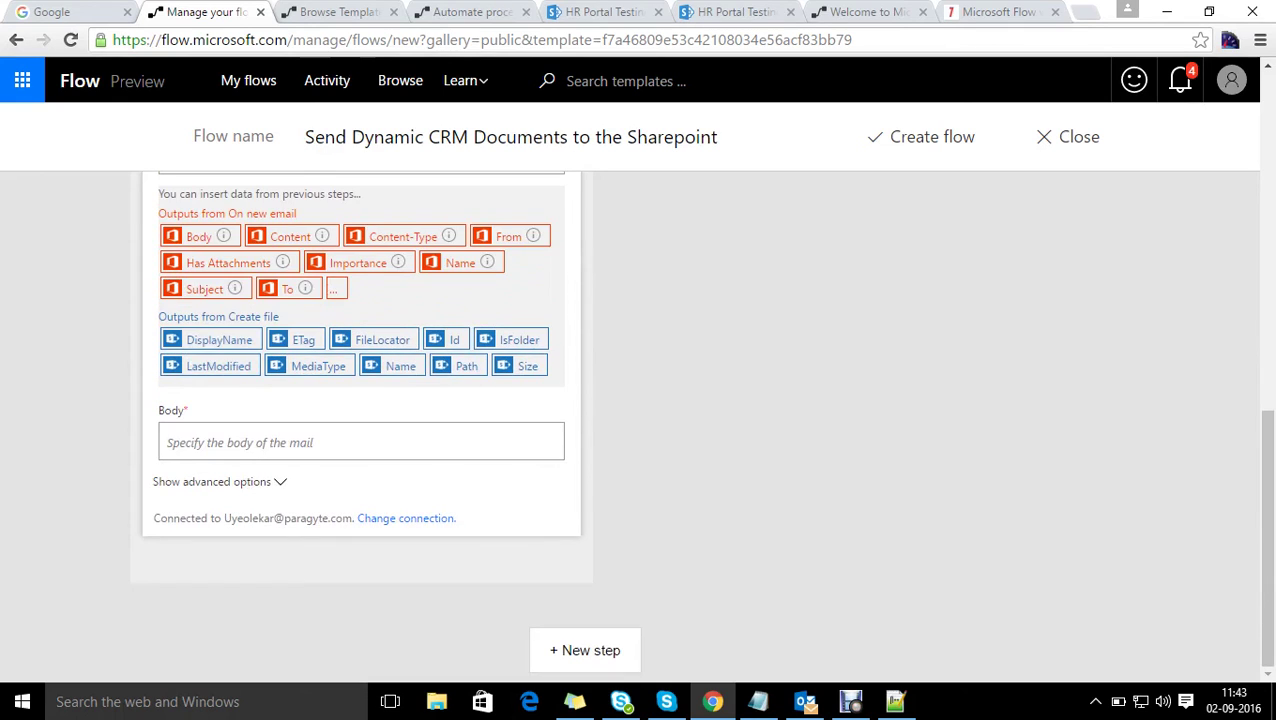
{"action": "left_click", "coordinate": [300, 442]}
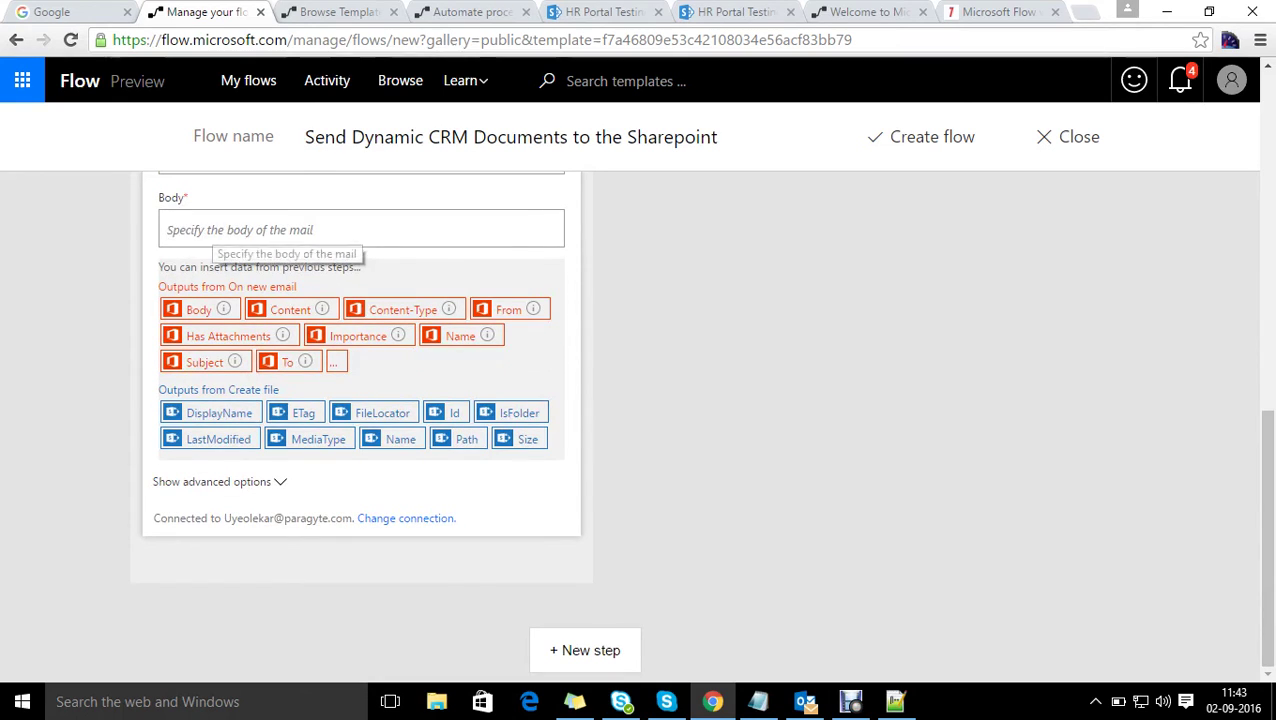
Reveal the advanced options of the Send an email action, including Is HTML
{"action": "left_click", "coordinate": [211, 481]}
{"action": "scroll", "coordinate": [361, 420], "scroll_direction": "down", "scroll_amount": 1}
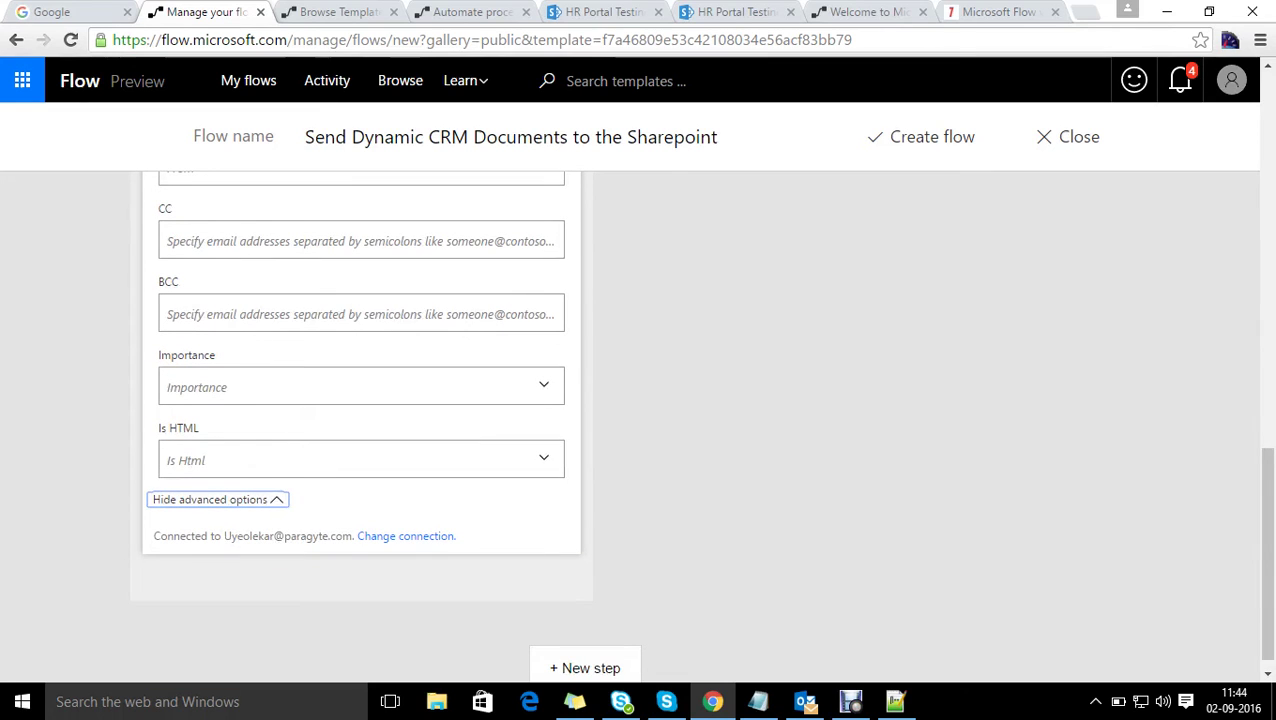
{"action": "left_click", "coordinate": [300, 460]}
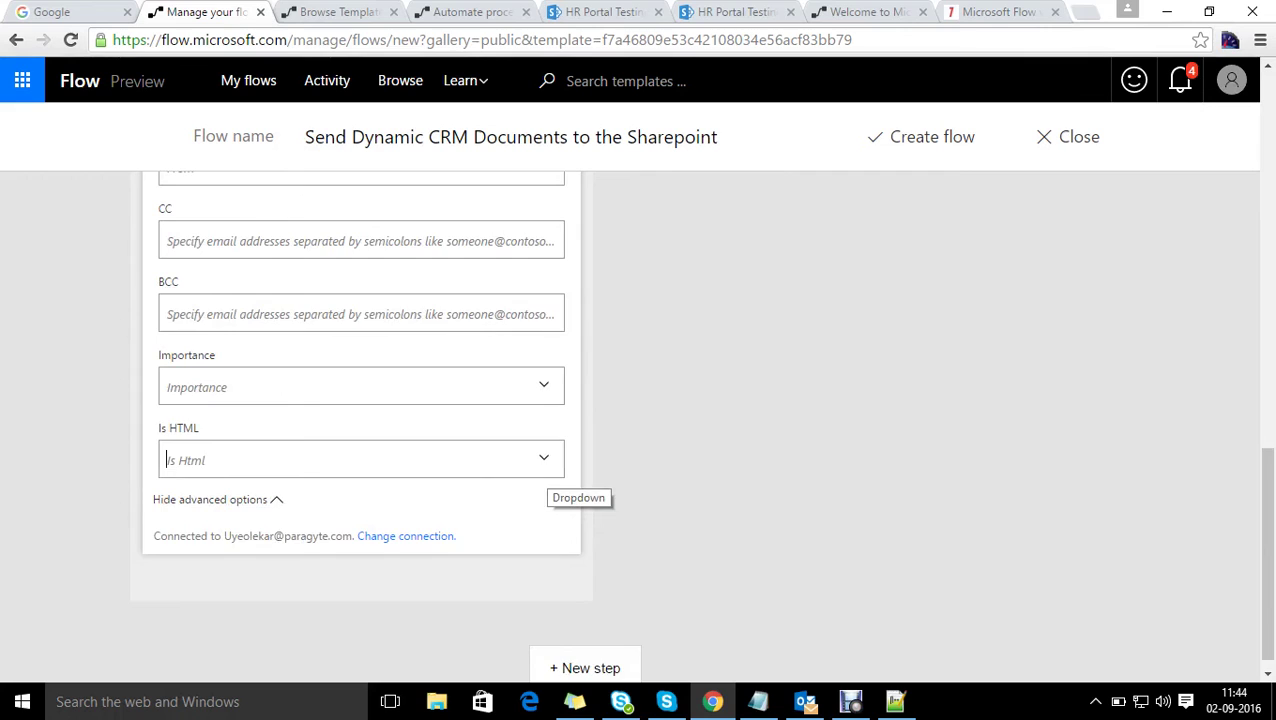
{"action": "scroll", "coordinate": [361, 420], "scroll_direction": "up", "scroll_amount": 4}
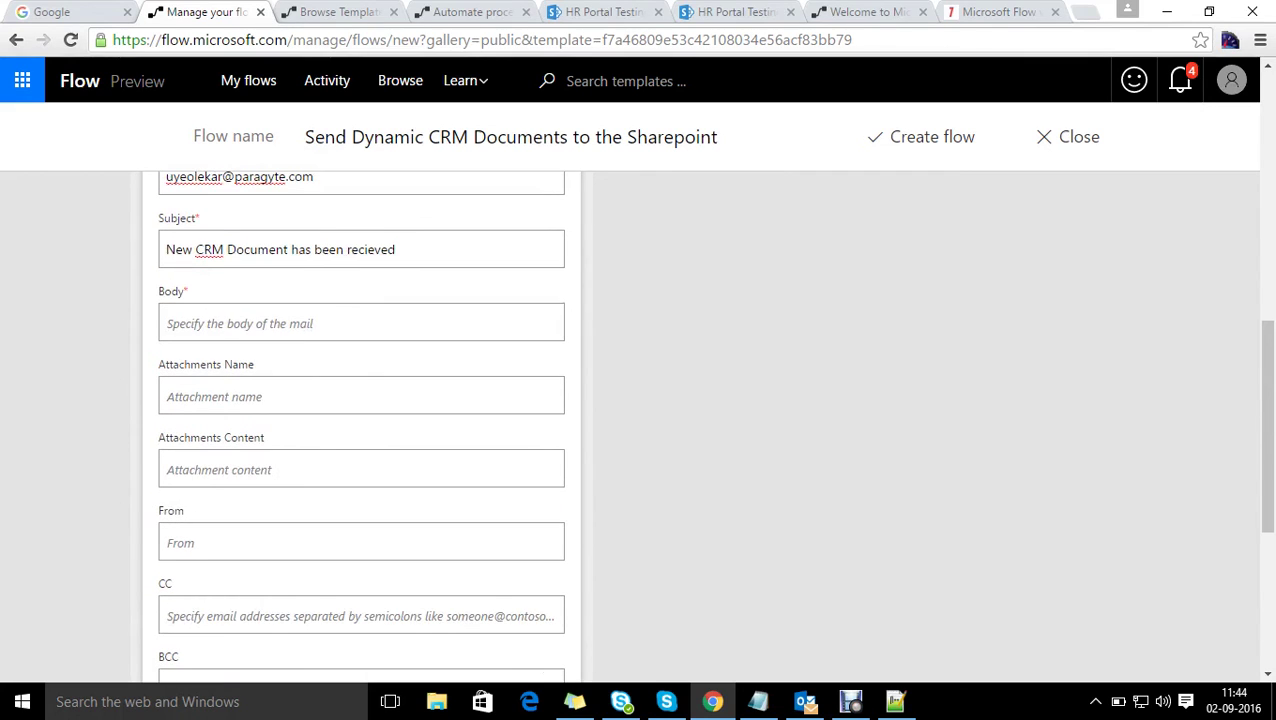
Write 'Hi Team,' and 'New document has been recieved from' in the email Body
{"action": "left_click", "coordinate": [345, 323]}
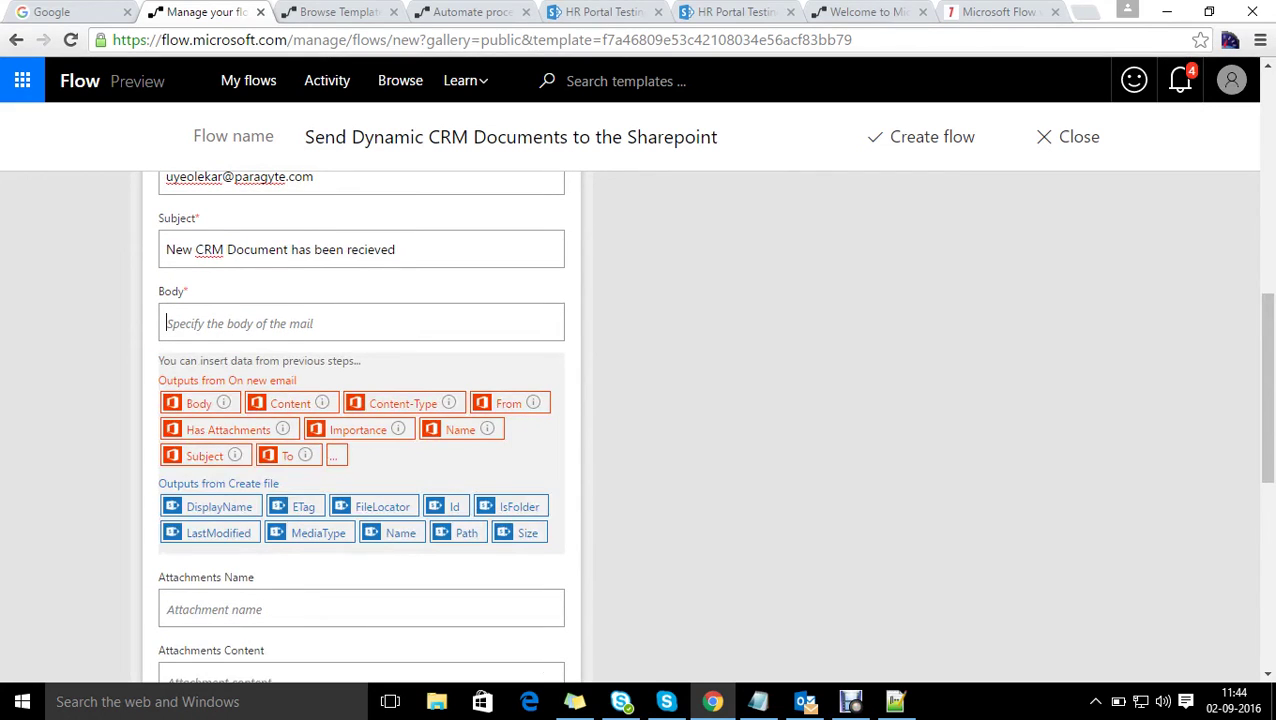
{"action": "type", "text": "Hi Team,"}
{"action": "key", "text": "Return"}
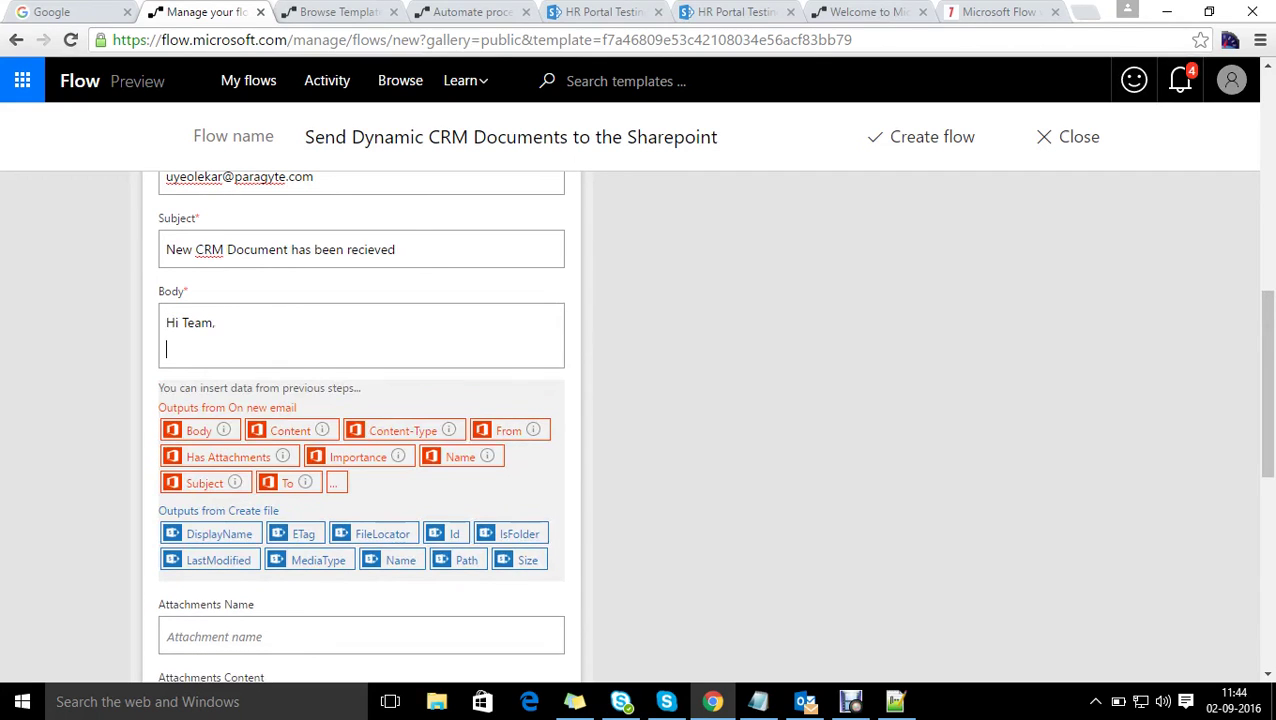
{"action": "type", "text": "B"}
{"action": "key", "text": "BackSpace"}
{"action": "type", "text": "New Doc"}
{"action": "key", "text": "BackSpace"}
{"action": "key", "text": "BackSpace"}
{"action": "key", "text": "BackSpace"}
{"action": "type", "text": "Document"}
{"action": "key", "text": "BackSpace"}
{"action": "key", "text": "BackSpace"}
{"action": "key", "text": "BackSpace"}
{"action": "key", "text": "BackSpace"}
{"action": "key", "text": "BackSpace"}
{"action": "key", "text": "BackSpace"}
{"action": "key", "text": "BackSpace"}
{"action": "key", "text": "BackSpace"}
{"action": "type", "text": "document has been recieved from"}
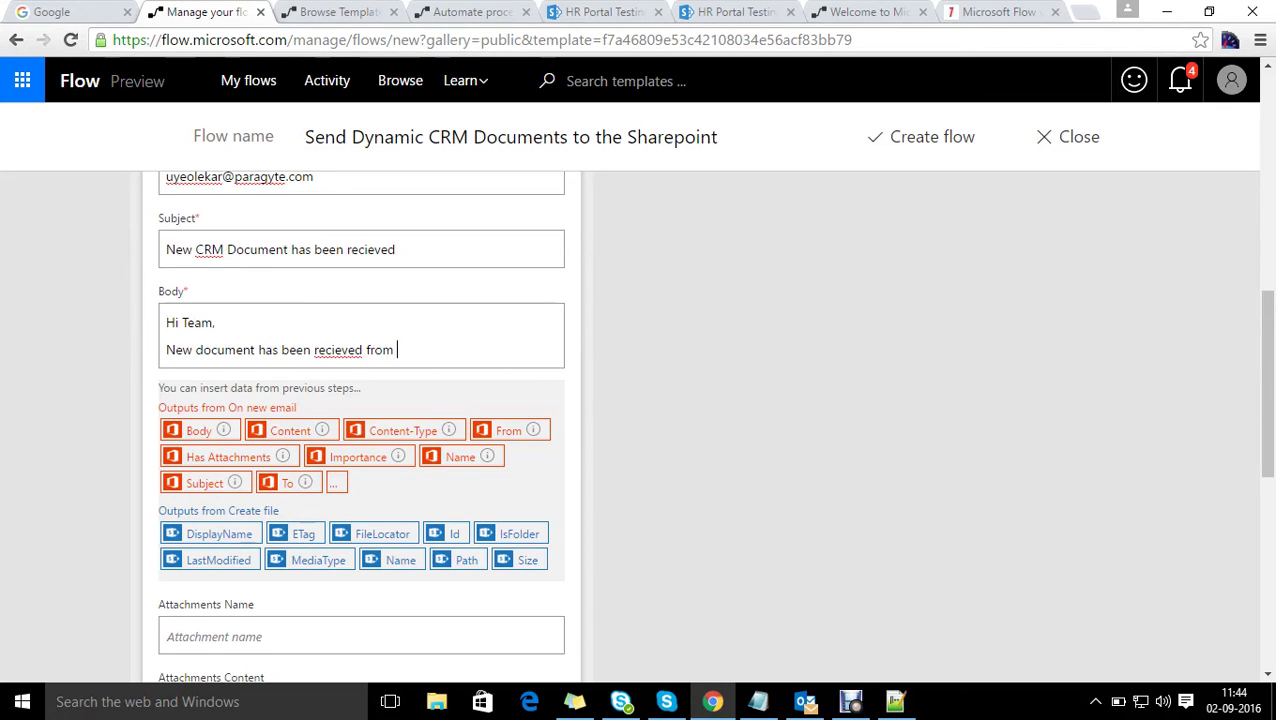
Correct 'recieved' to 'received' and insert the From dynamic content after 'from'
{"action": "right_click", "coordinate": [318, 345]}
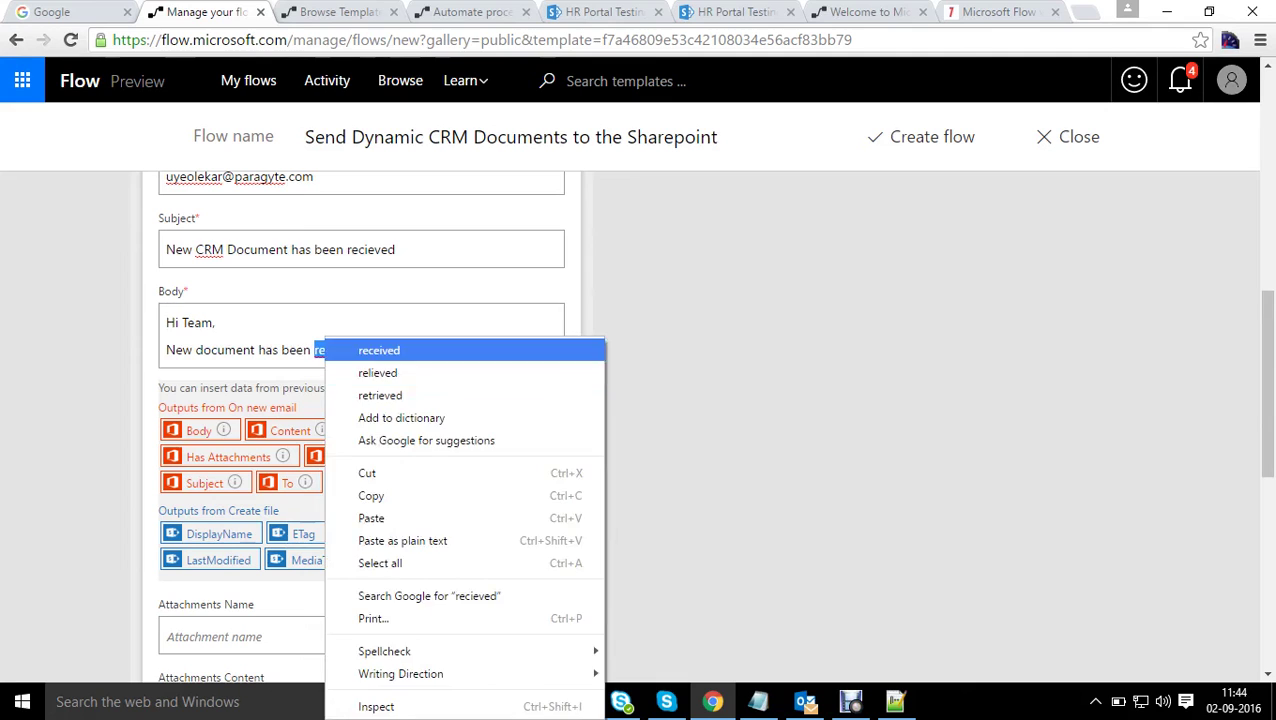
{"action": "left_click", "coordinate": [372, 351]}
{"action": "left_click", "coordinate": [397, 350]}
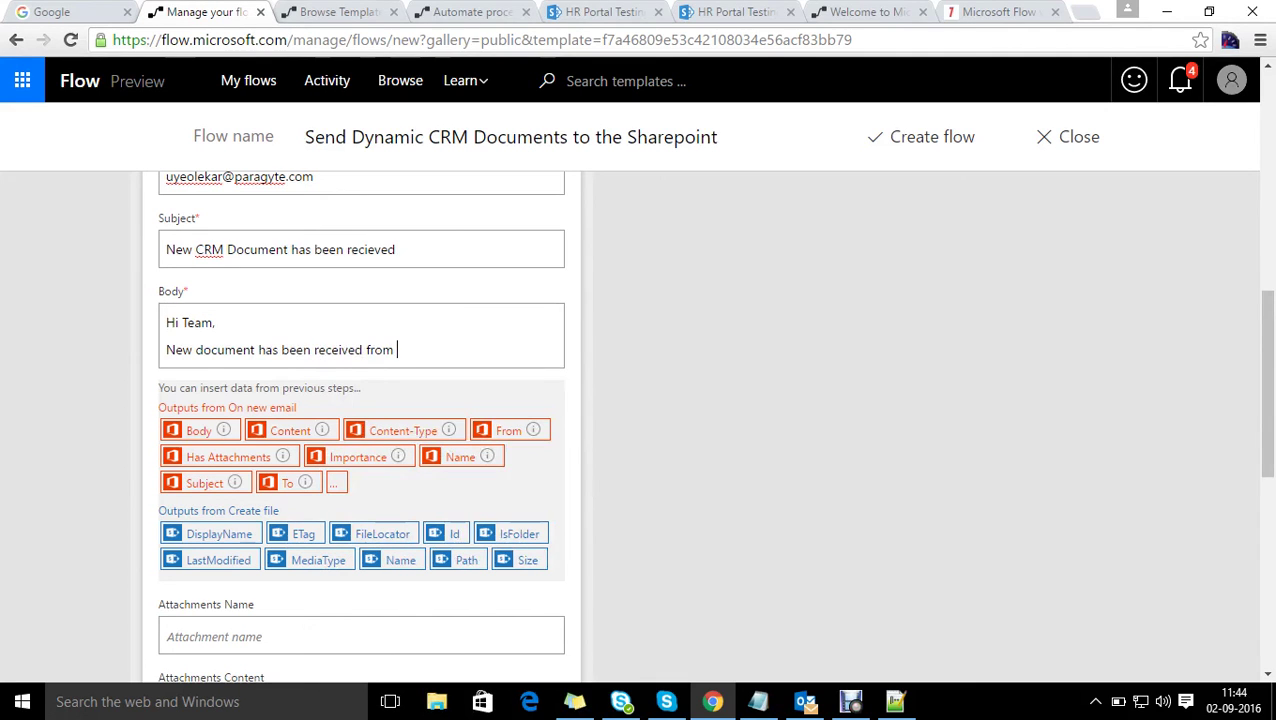
{"action": "left_click", "coordinate": [508, 430]}
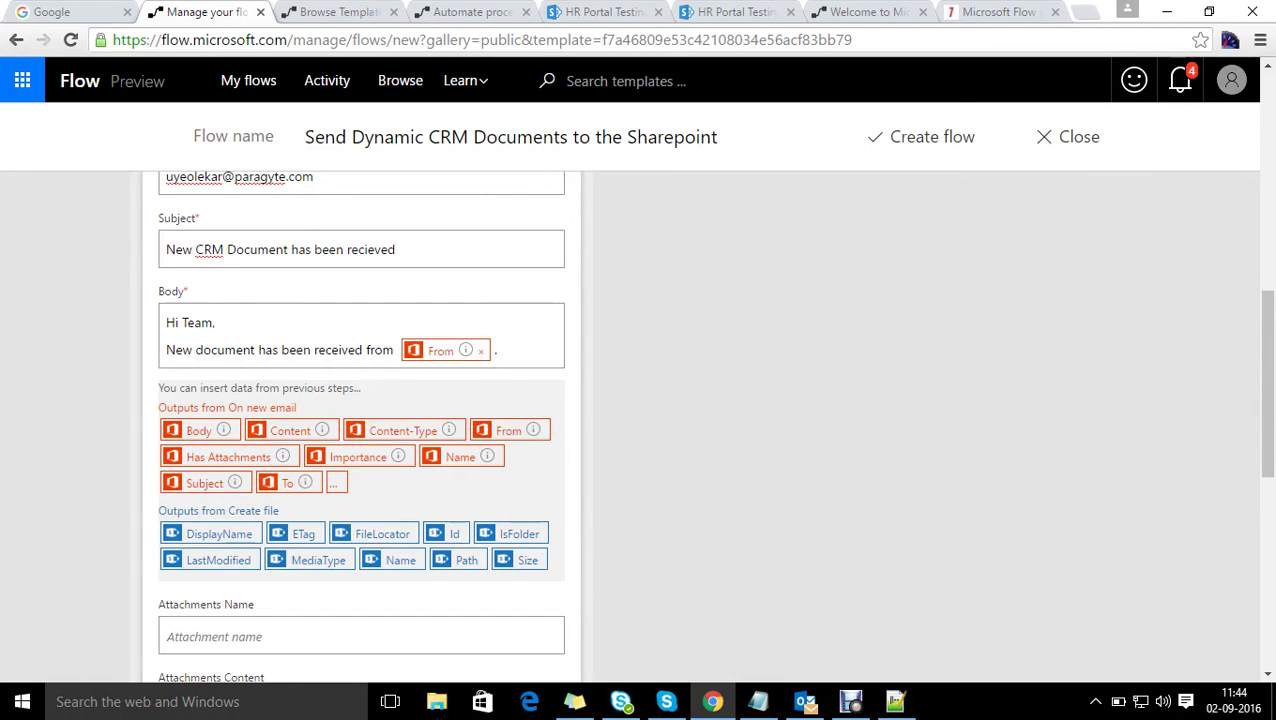
{"action": "key", "text": "Return"}
{"action": "key", "text": "Return"}
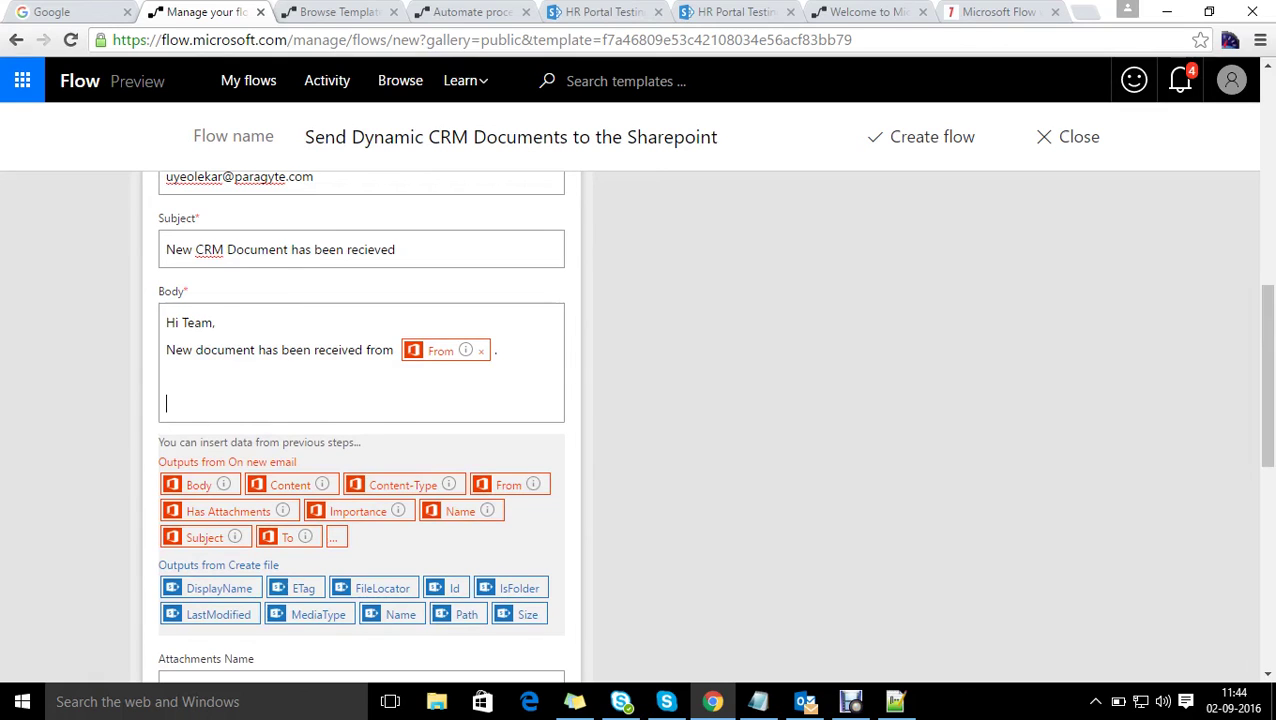
{"action": "scroll", "coordinate": [361, 420], "scroll_direction": "down", "scroll_amount": 10}
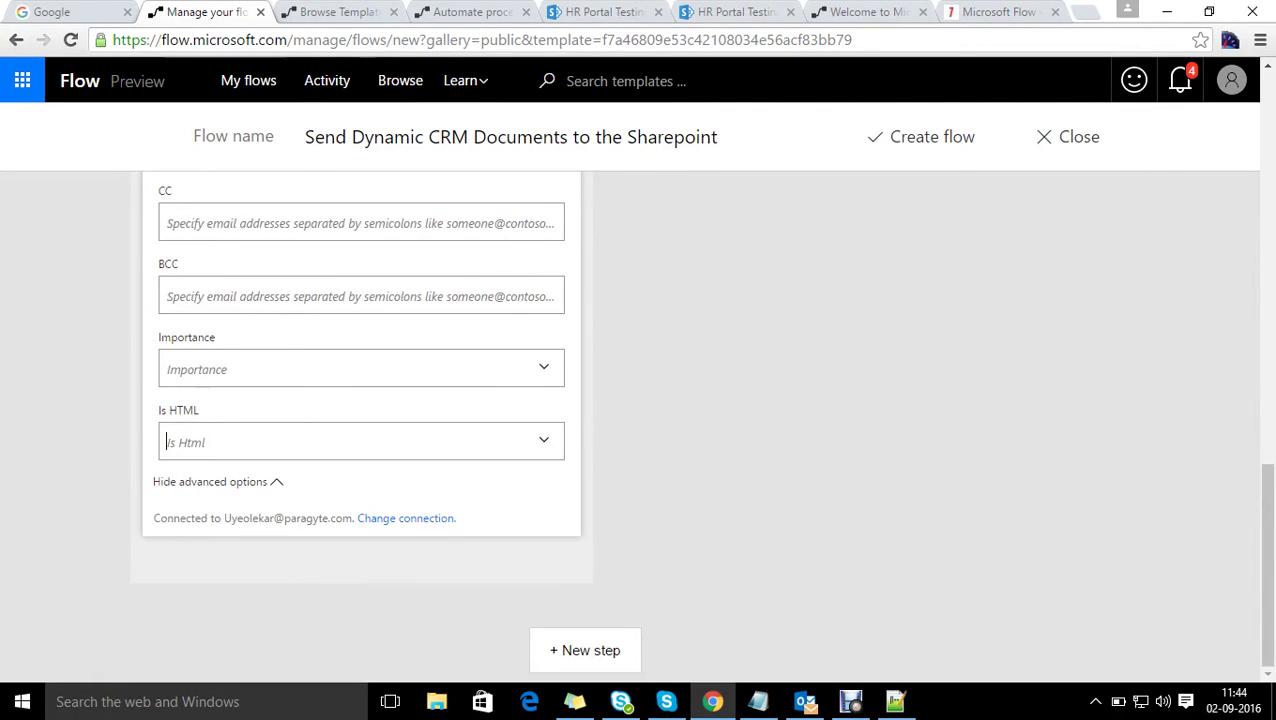
Set the email's Is HTML option to True
{"action": "left_click", "coordinate": [543, 440]}
{"action": "left_click", "coordinate": [181, 514]}
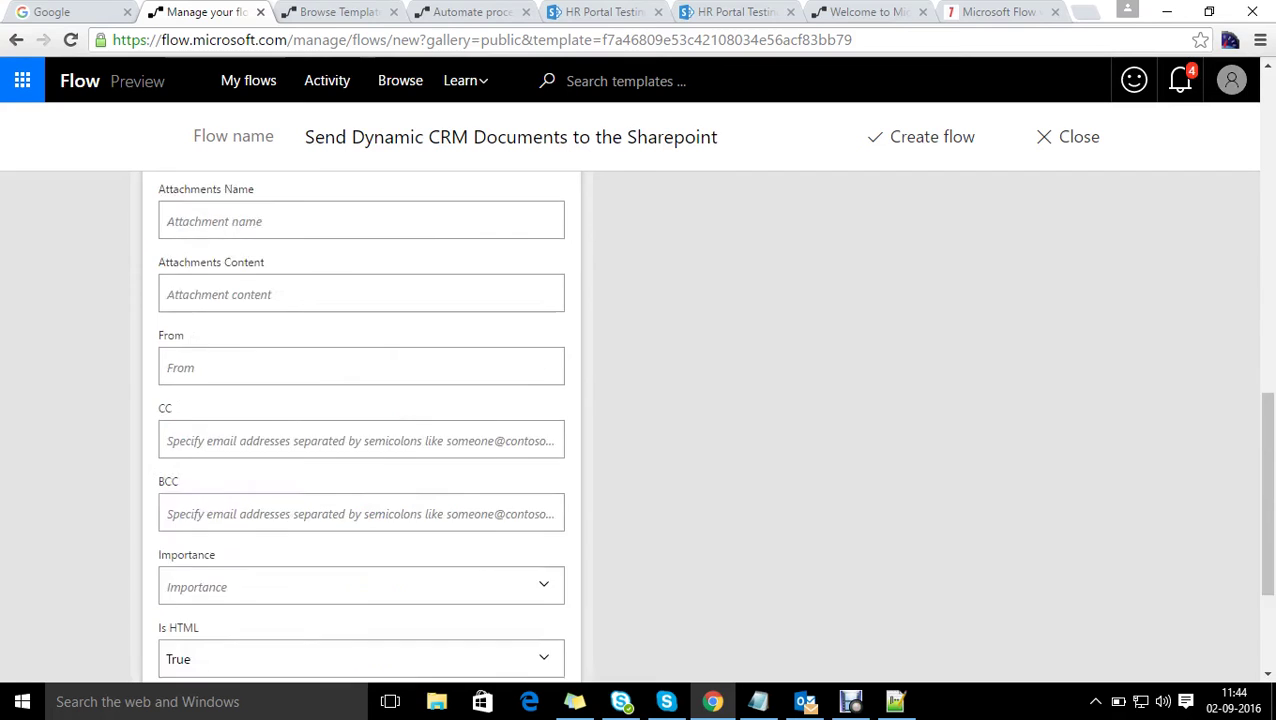
{"action": "scroll", "coordinate": [361, 420], "scroll_direction": "up", "scroll_amount": 10}
{"action": "left_click", "coordinate": [200, 488]}
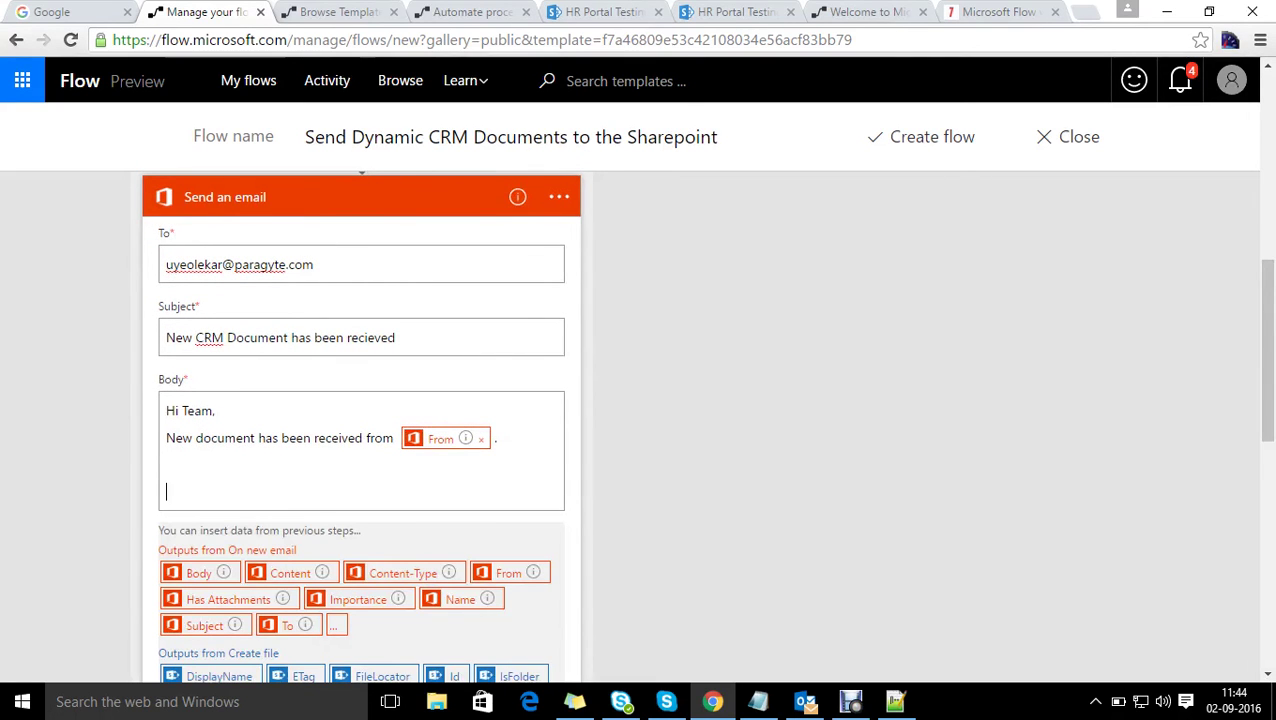
Add a '<br/>' line-break tag to the email body
{"action": "type", "text": "<br/>"}
{"action": "key", "text": "Return"}
{"action": "type", "text": "<br/>"}
{"action": "key", "text": "Return"}
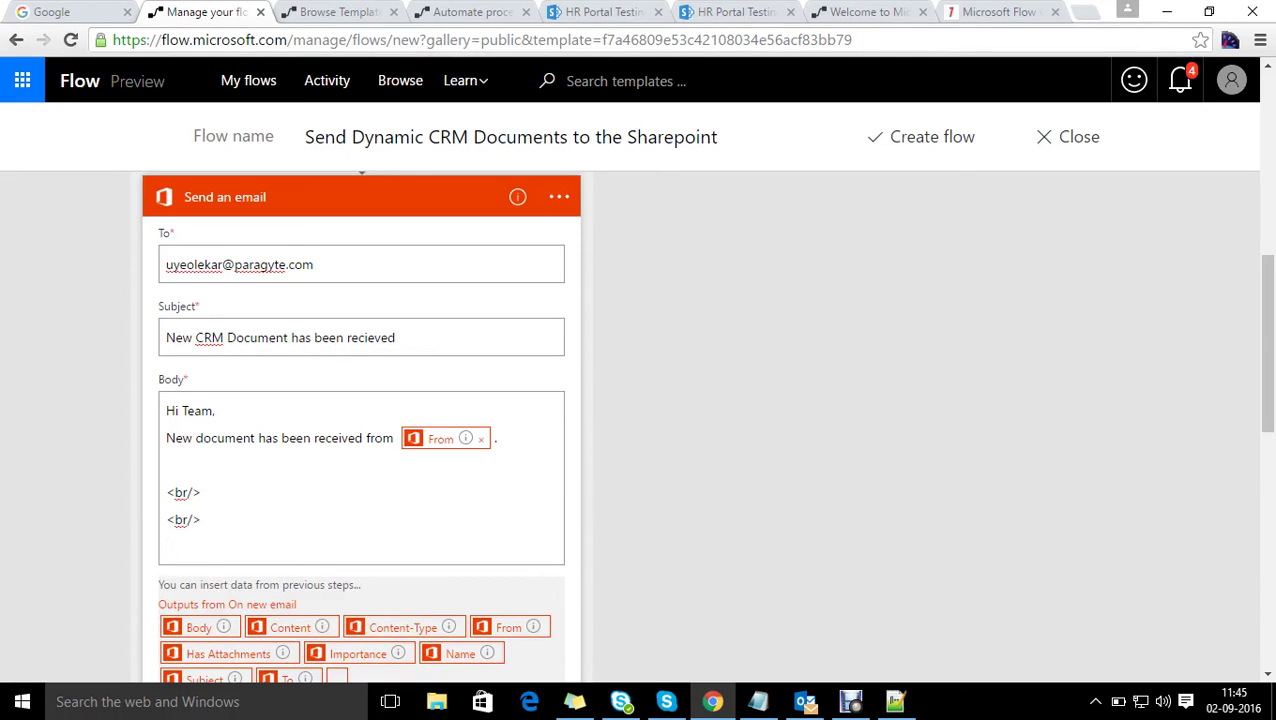
{"action": "key", "text": "Return"}
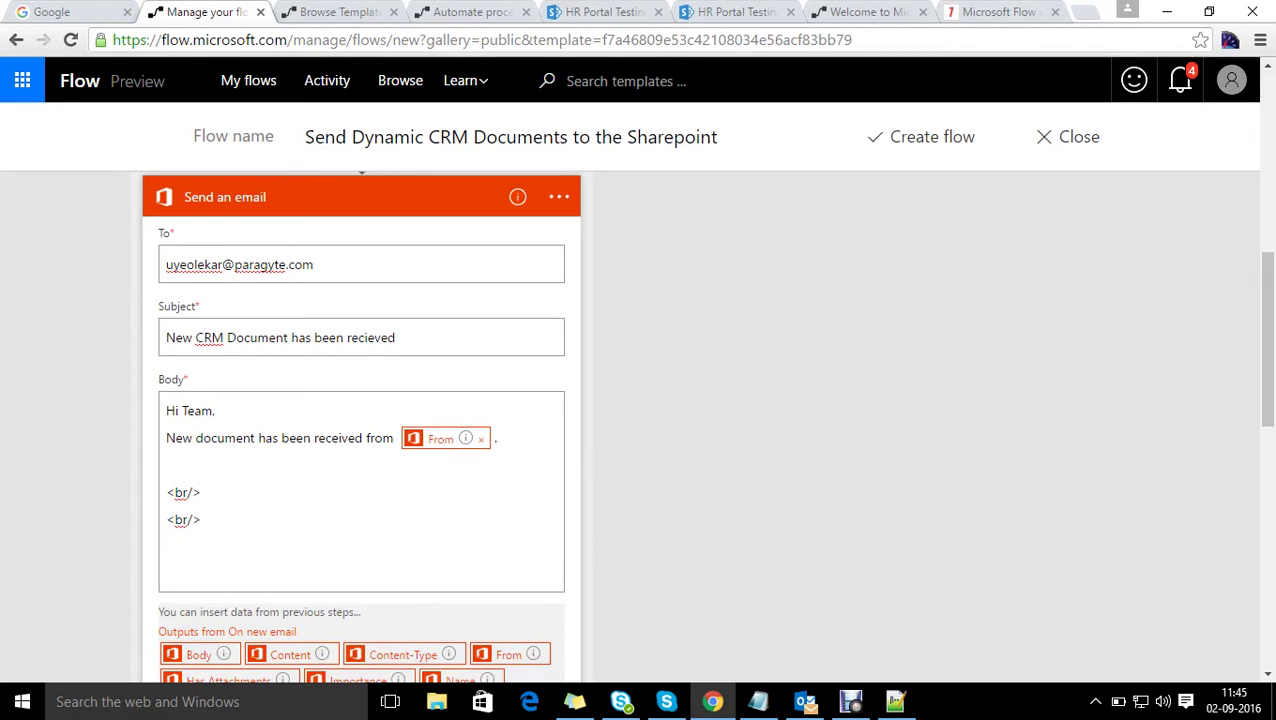
{"action": "key", "text": "BackSpace"}
{"action": "key", "text": "BackSpace"}
{"action": "key", "text": "BackSpace"}
{"action": "key", "text": "BackSpace"}
{"action": "key", "text": "BackSpace"}
{"action": "key", "text": "BackSpace"}
{"action": "key", "text": "BackSpace"}
{"action": "key", "text": "BackSpace"}
{"action": "key", "text": "BackSpace"}
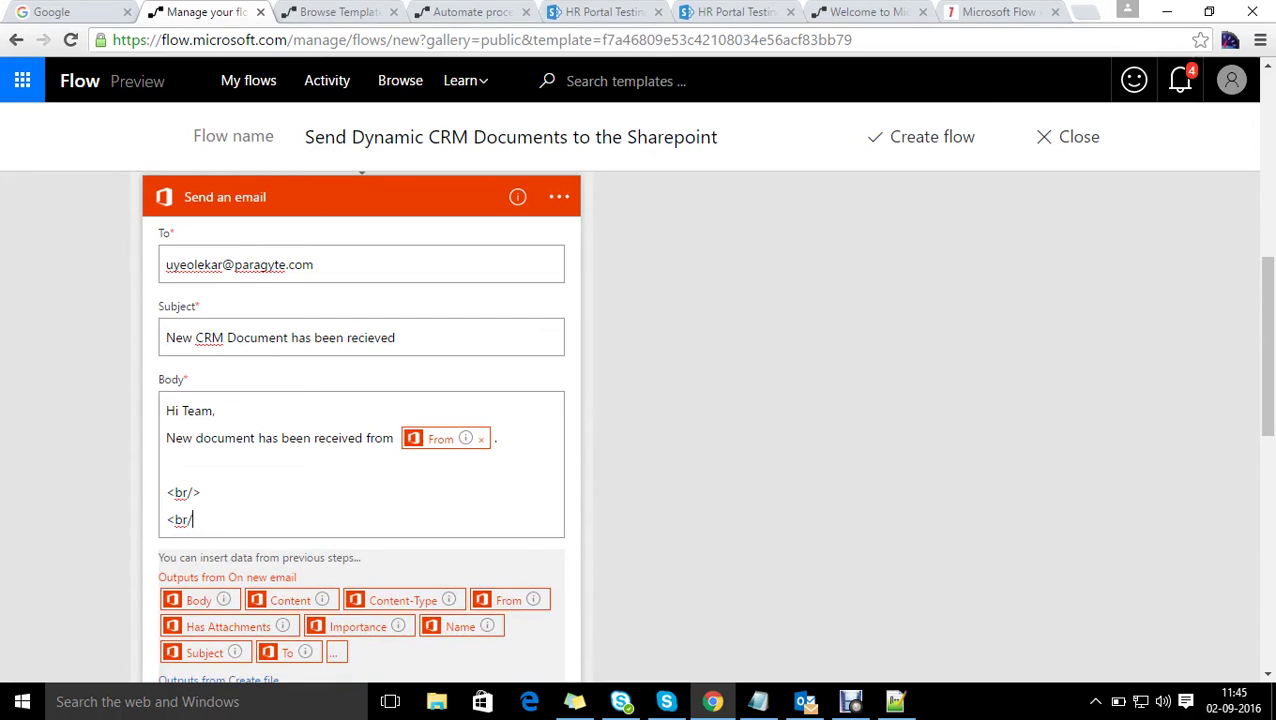
{"action": "type", "text": ">"}
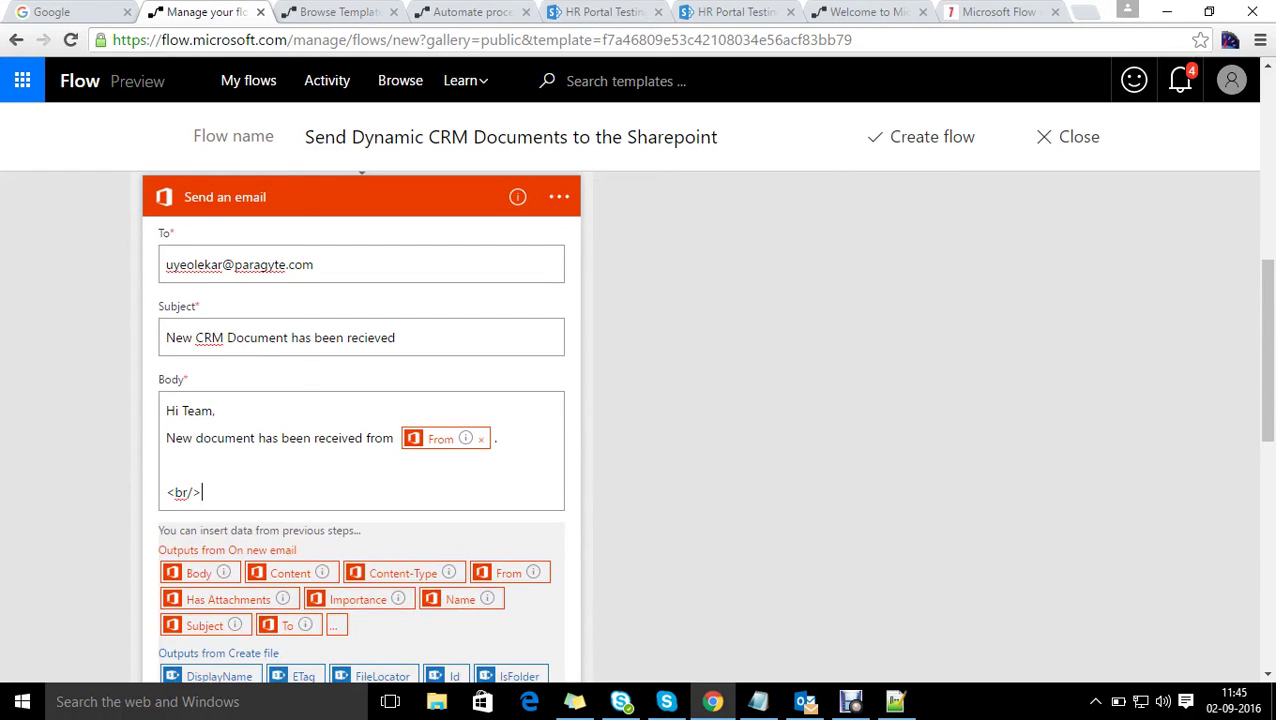
Finish the body with 'Please review it.' and a 'Thanks' sign-off
{"action": "key", "text": "Return"}
{"action": "type", "text": "Please review it."}
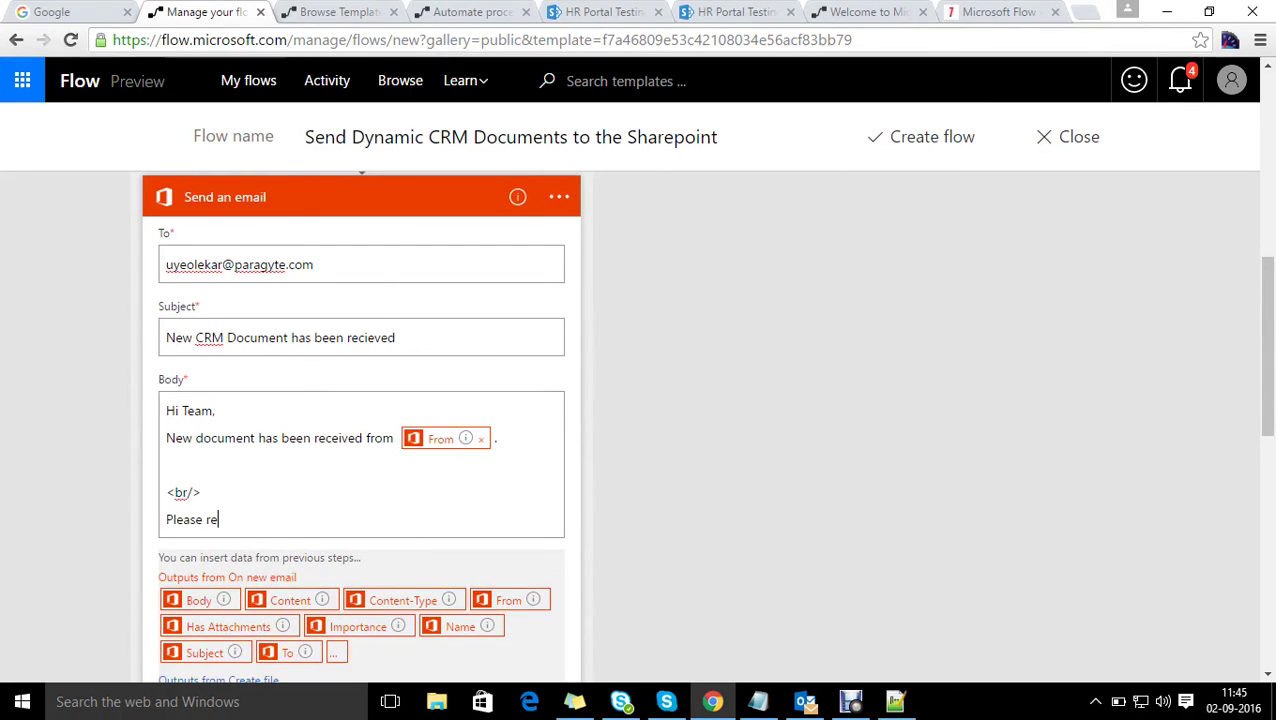
{"action": "key", "text": "Return"}
{"action": "key", "text": "Return"}
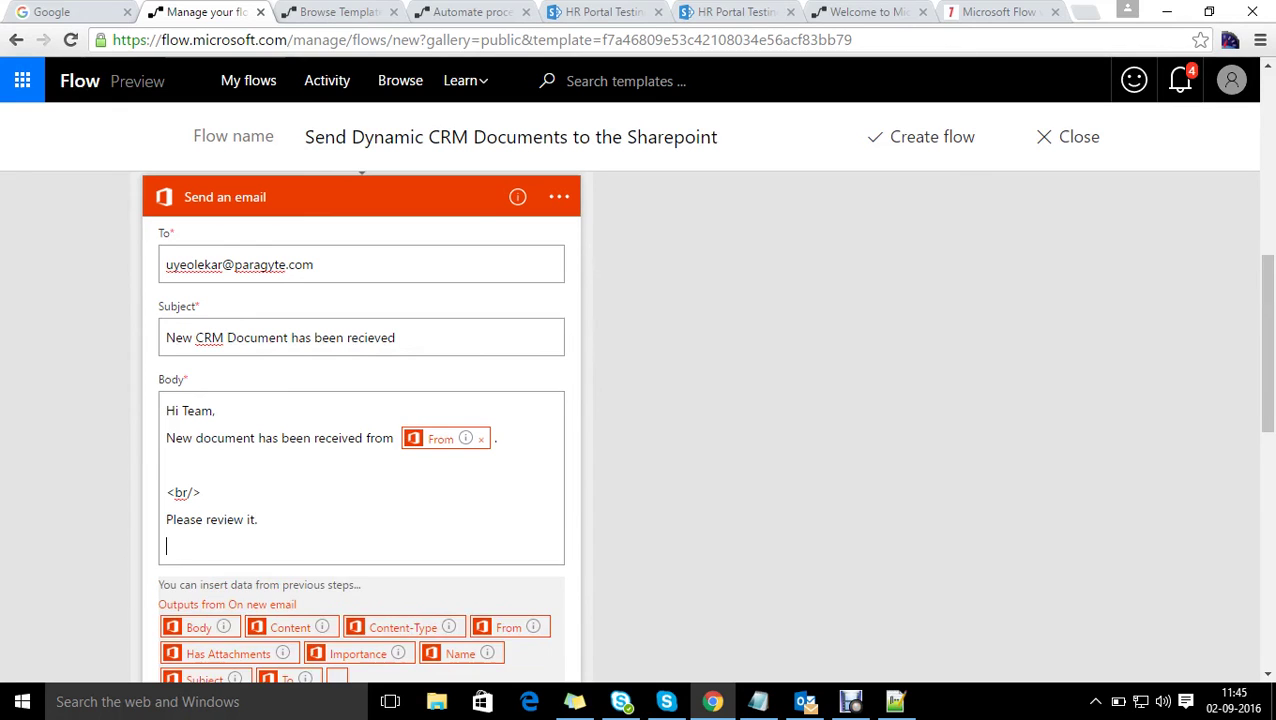
{"action": "type", "text": "Thanks,"}
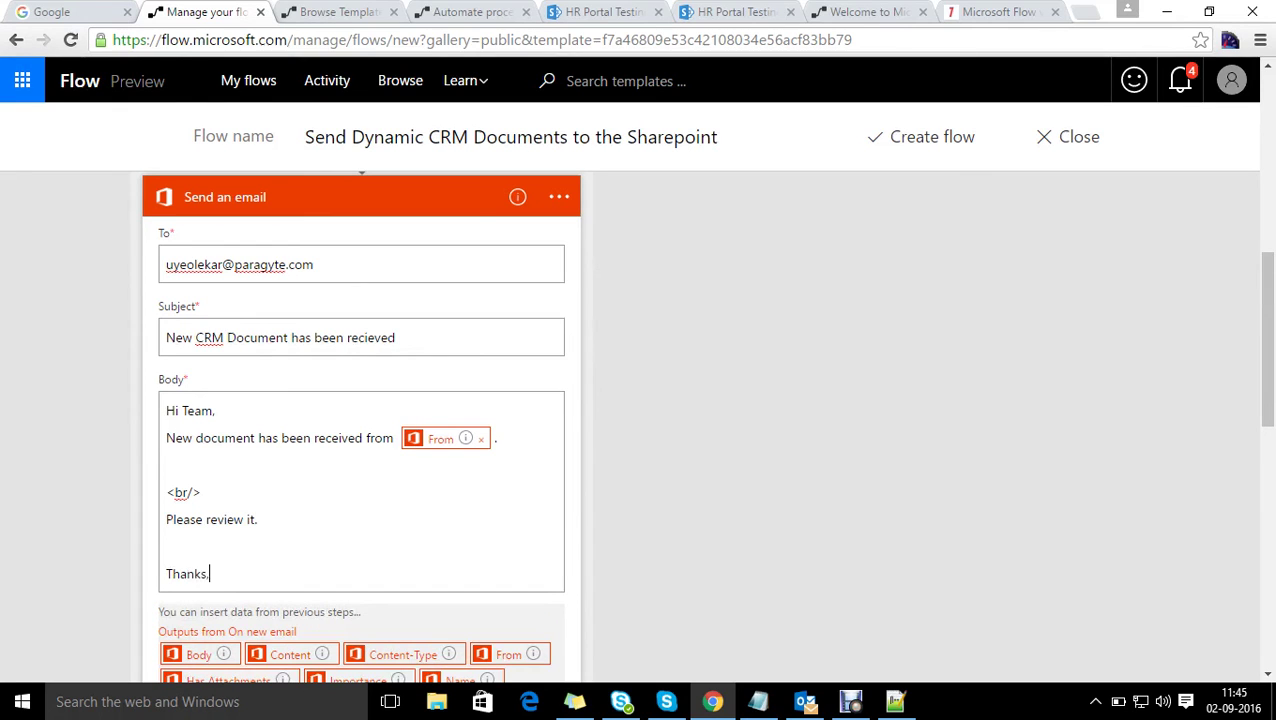
{"action": "key", "text": "Return"}
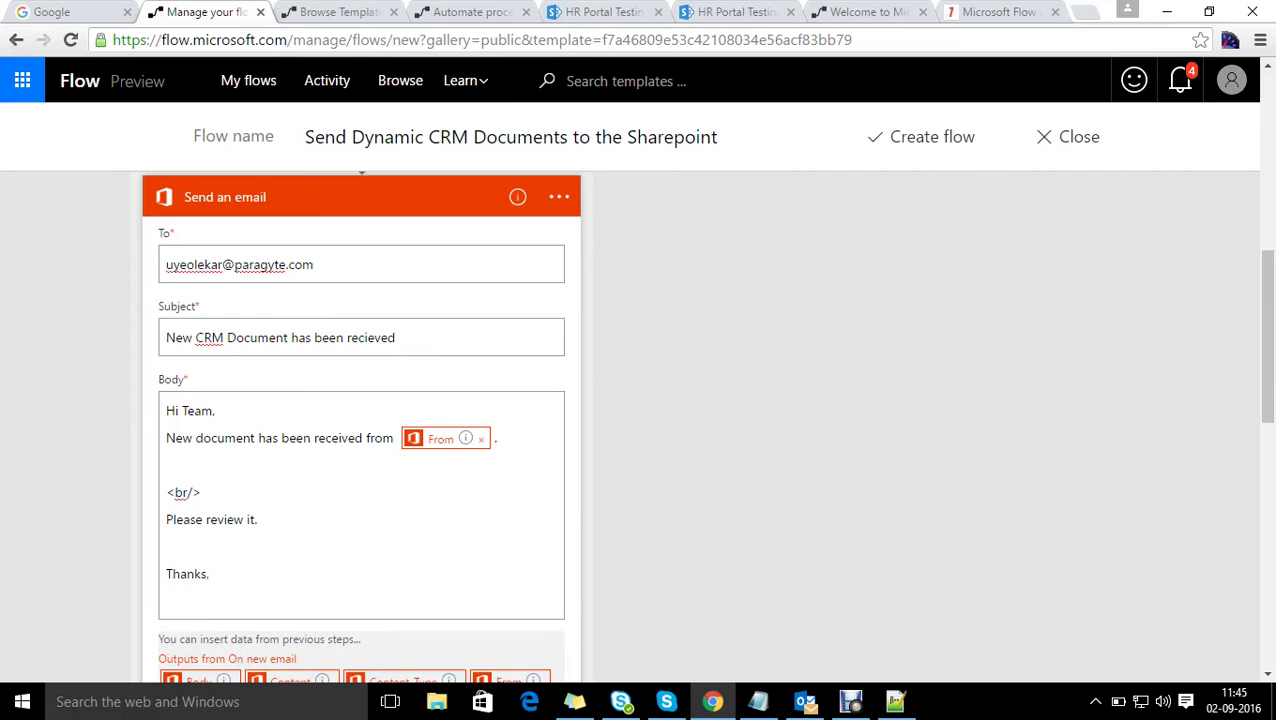
{"action": "key", "text": "BackSpace"}
{"action": "key", "text": "BackSpace"}
{"action": "scroll", "coordinate": [600, 420], "scroll_direction": "up", "scroll_amount": 10}
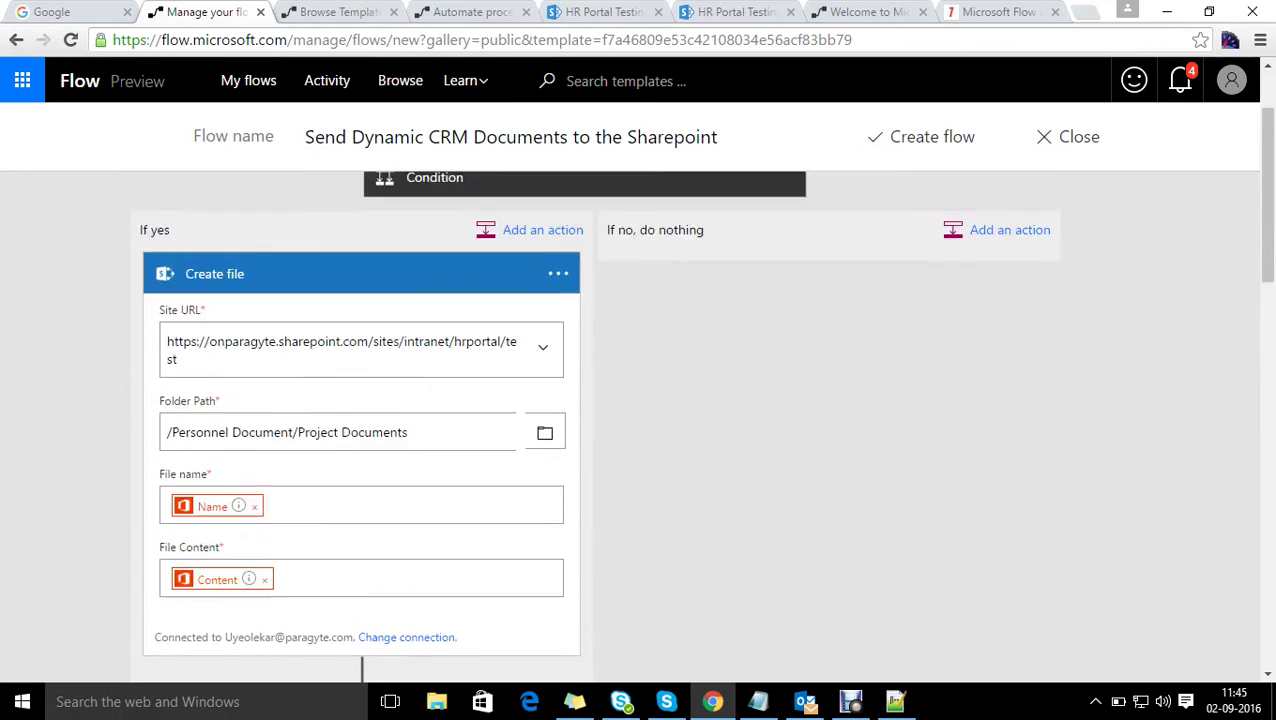
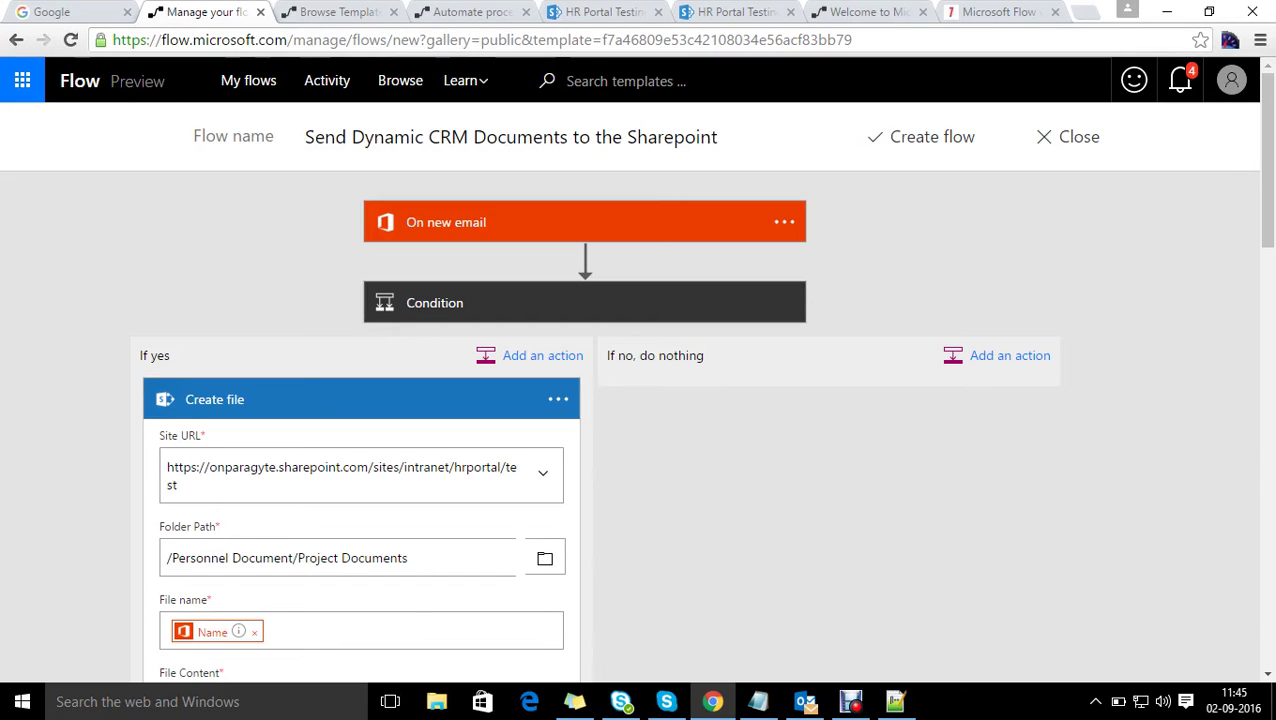
{"action": "scroll", "coordinate": [600, 420], "scroll_direction": "down", "scroll_amount": 4}
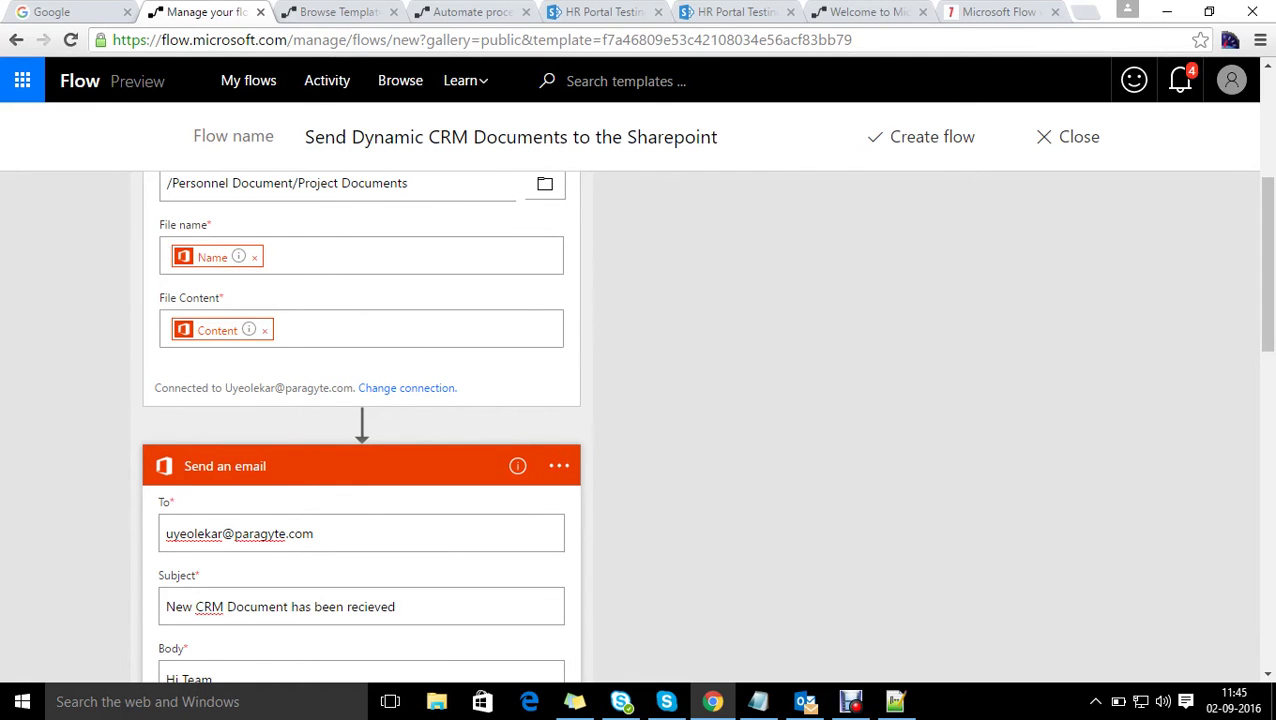
{"action": "scroll", "coordinate": [600, 420], "scroll_direction": "down", "scroll_amount": 10}
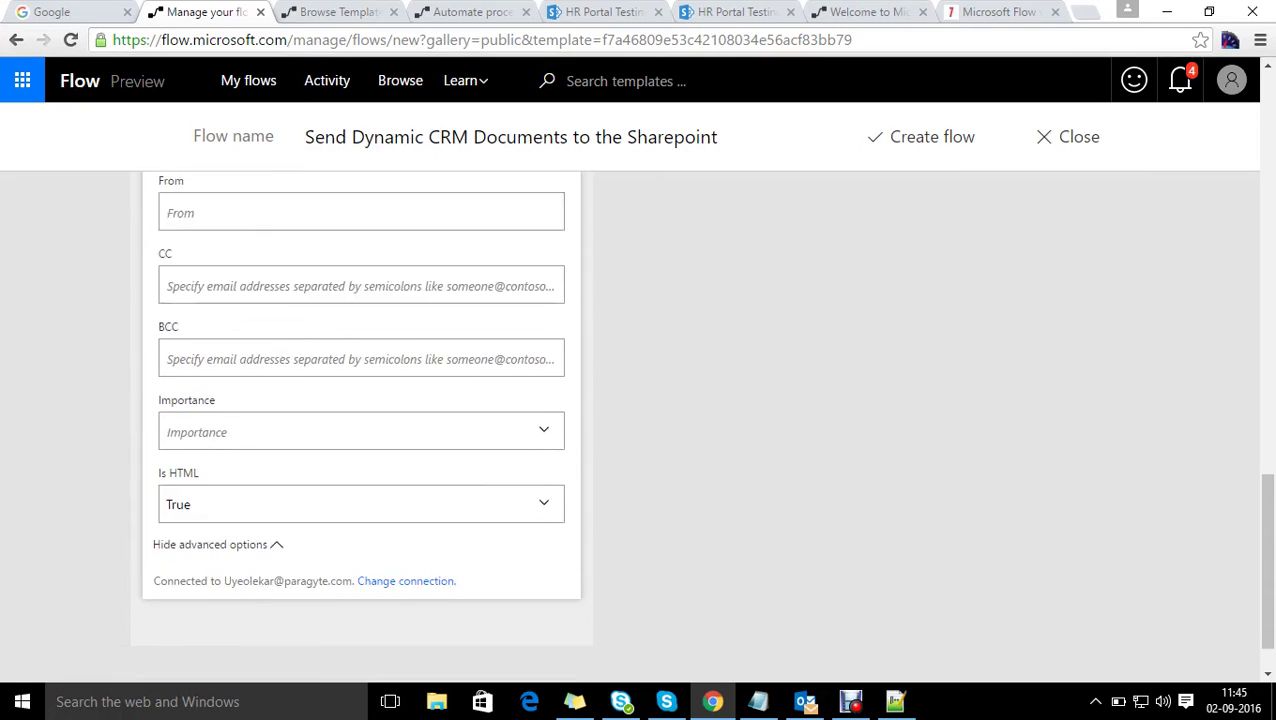
{"action": "scroll", "coordinate": [600, 420], "scroll_direction": "down", "scroll_amount": 1}
{"action": "scroll", "coordinate": [600, 420], "scroll_direction": "up", "scroll_amount": 20}
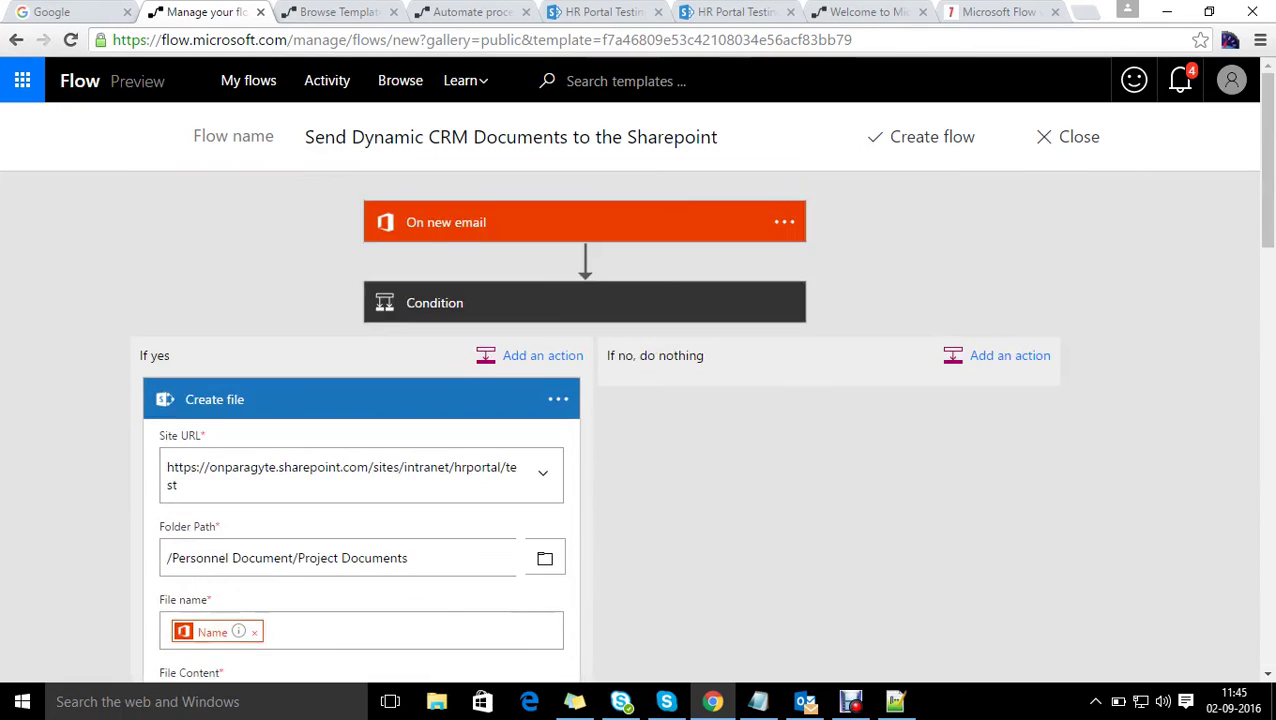
{"action": "scroll", "coordinate": [600, 420], "scroll_direction": "down", "scroll_amount": 1}
{"action": "scroll", "coordinate": [600, 420], "scroll_direction": "up", "scroll_amount": 1}
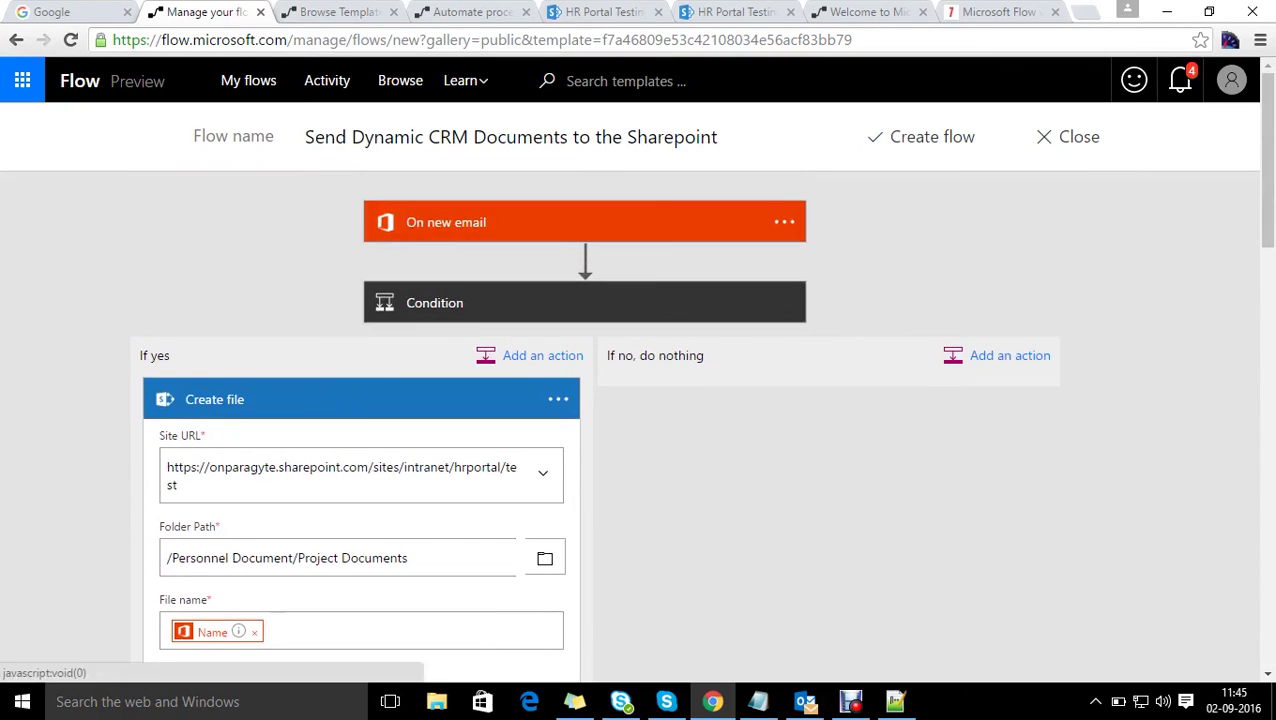
{"action": "left_click", "coordinate": [300, 399]}
{"action": "scroll", "coordinate": [360, 420], "scroll_direction": "down", "scroll_amount": 1}
{"action": "left_click", "coordinate": [300, 398]}
{"action": "scroll", "coordinate": [360, 420], "scroll_direction": "up", "scroll_amount": 1}
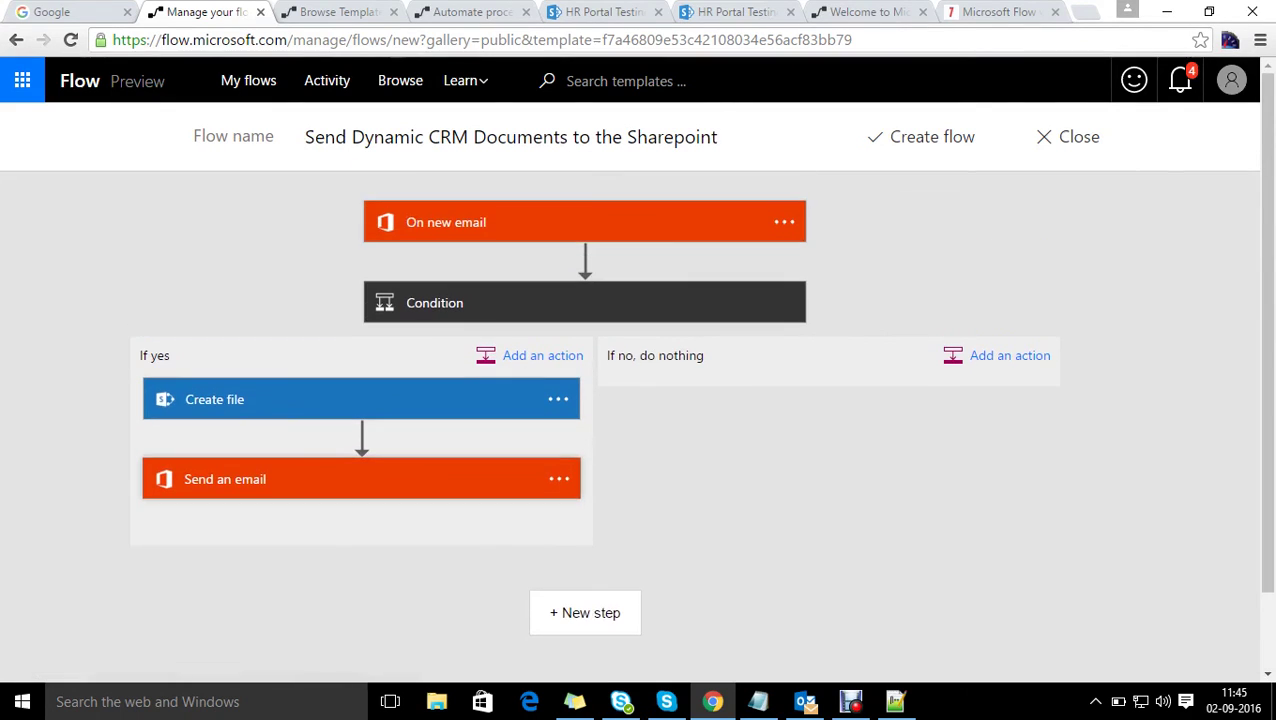
{"action": "left_click", "coordinate": [500, 222]}
{"action": "scroll", "coordinate": [500, 400], "scroll_direction": "down", "scroll_amount": 3}
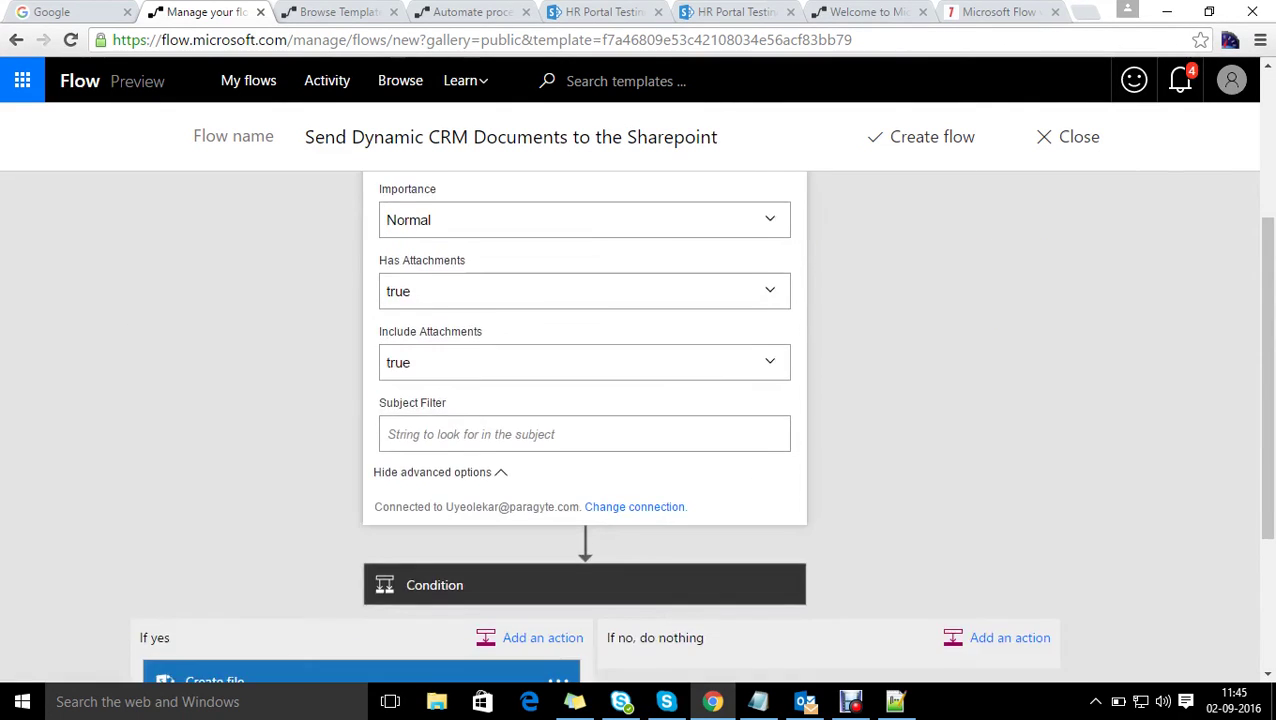
{"action": "scroll", "coordinate": [500, 400], "scroll_direction": "up", "scroll_amount": 3}
{"action": "left_click", "coordinate": [500, 222]}
{"action": "left_click", "coordinate": [500, 301]}
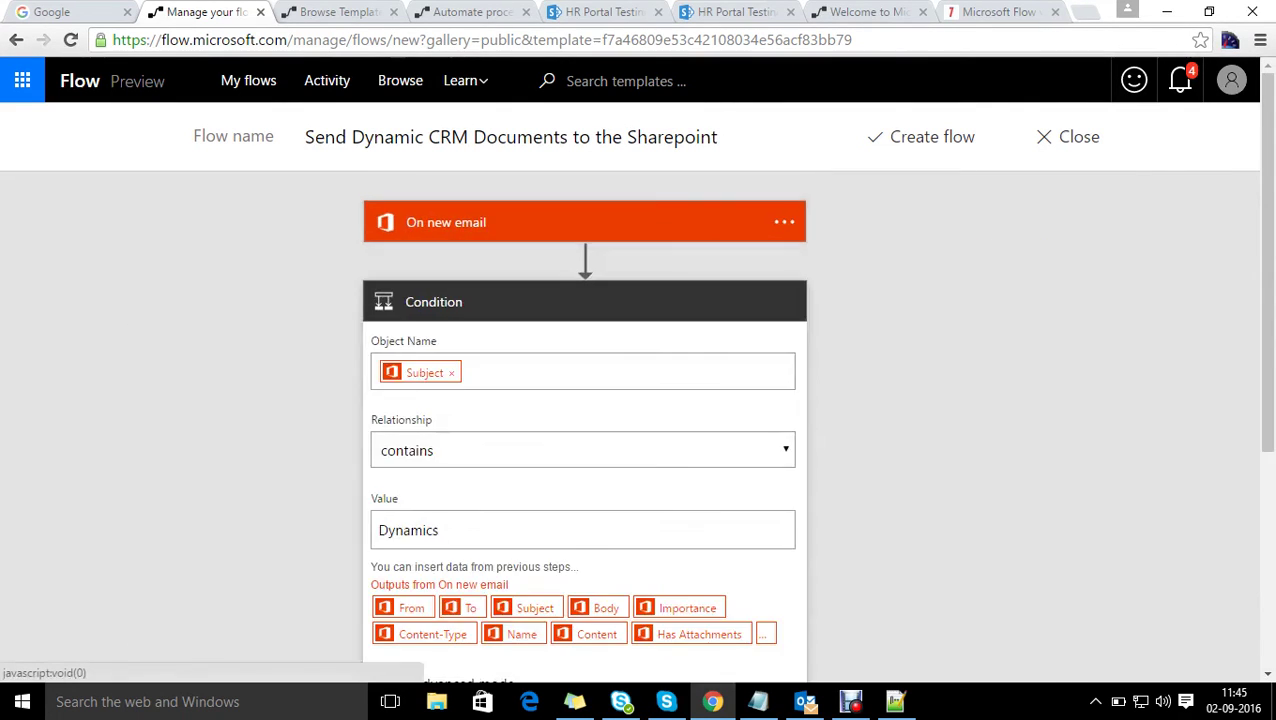
{"action": "scroll", "coordinate": [585, 400], "scroll_direction": "down", "scroll_amount": 2}
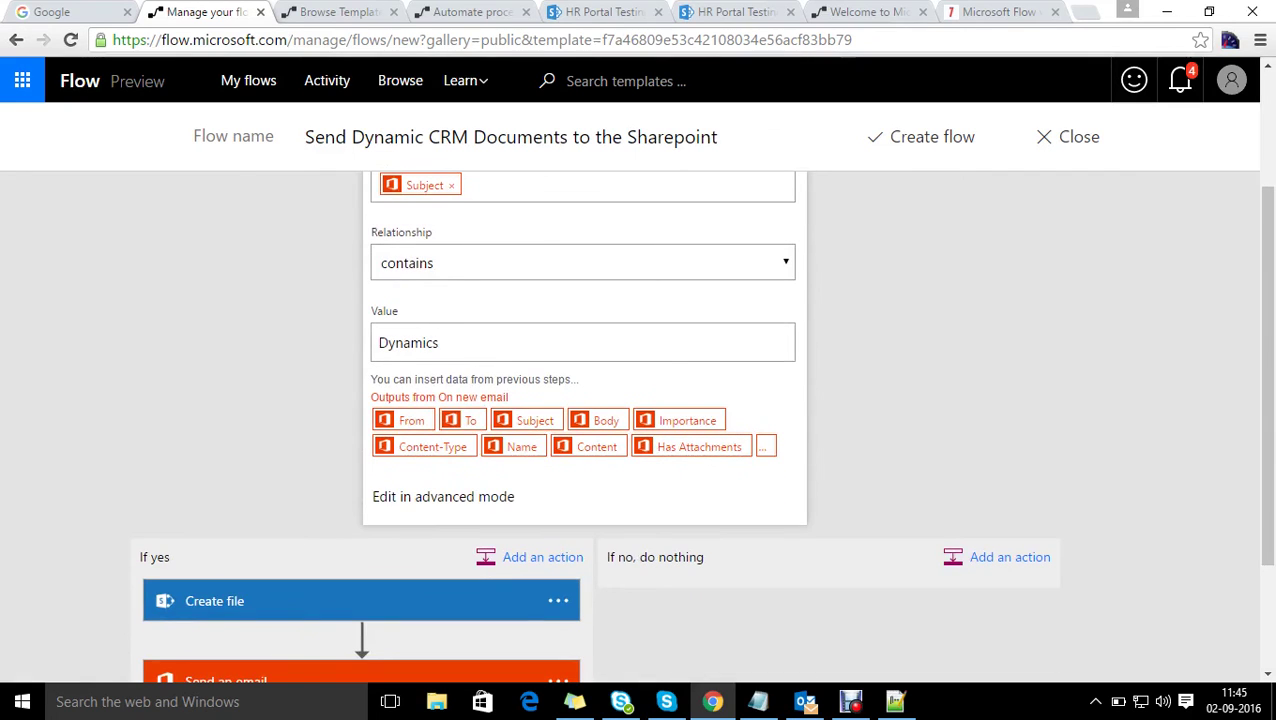
{"action": "double_click", "coordinate": [410, 342]}
{"action": "right_click", "coordinate": [430, 340]}
{"action": "left_click", "coordinate": [470, 376]}
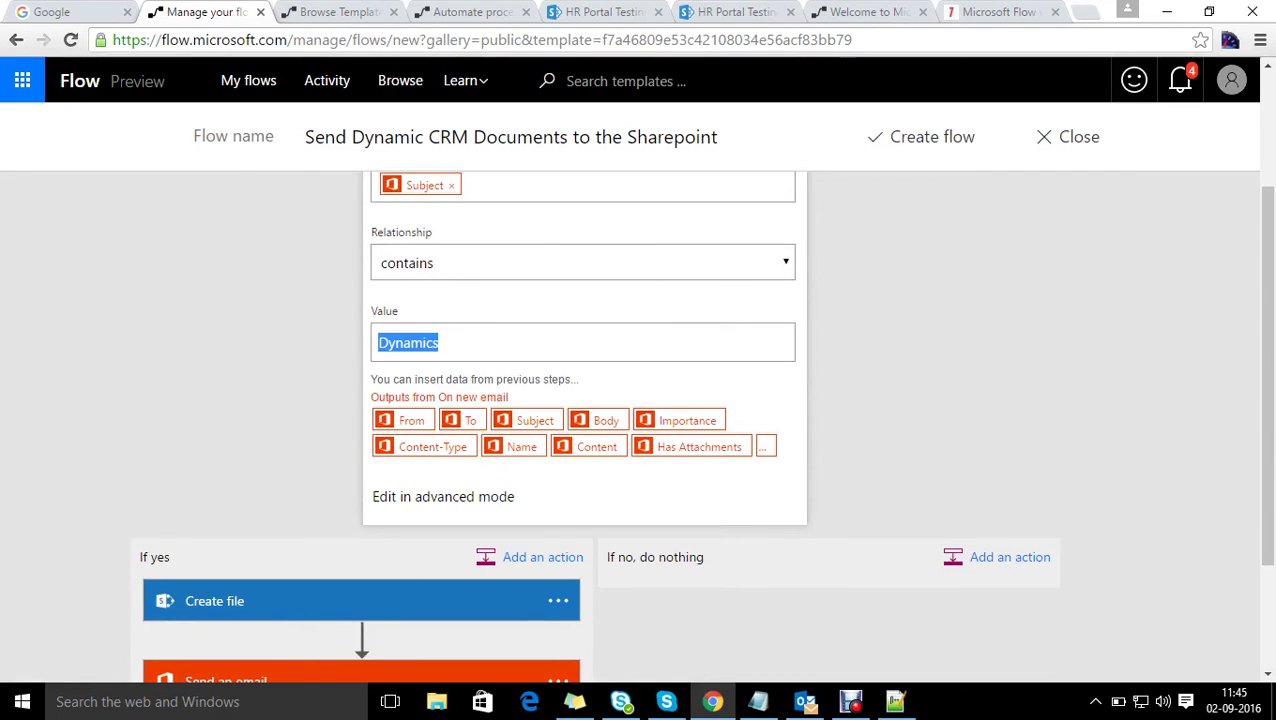
{"action": "scroll", "coordinate": [585, 400], "scroll_direction": "up", "scroll_amount": 2}
{"action": "left_click", "coordinate": [585, 299]}
{"action": "scroll", "coordinate": [585, 300], "scroll_direction": "down", "scroll_amount": 1}
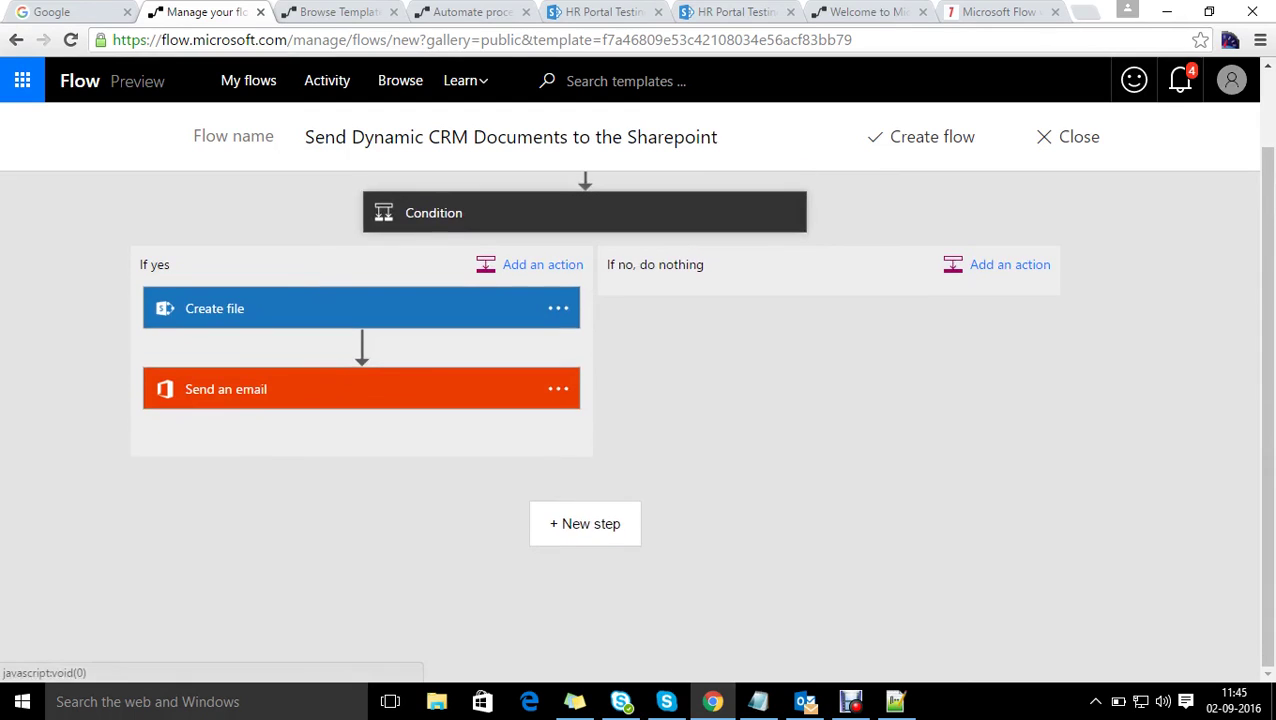
{"action": "left_click", "coordinate": [214, 308]}
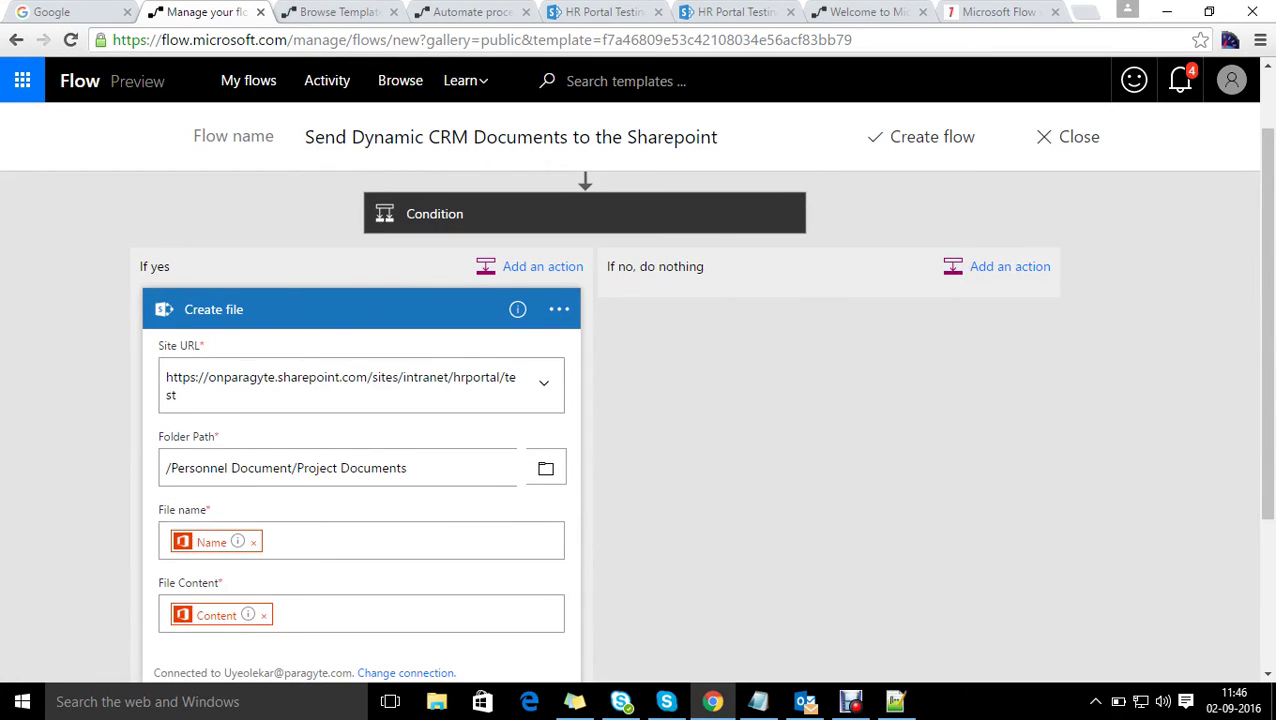
Expand and review the Send an email step's notification subject and settings
{"action": "scroll", "coordinate": [600, 420], "scroll_direction": "down", "scroll_amount": 2}
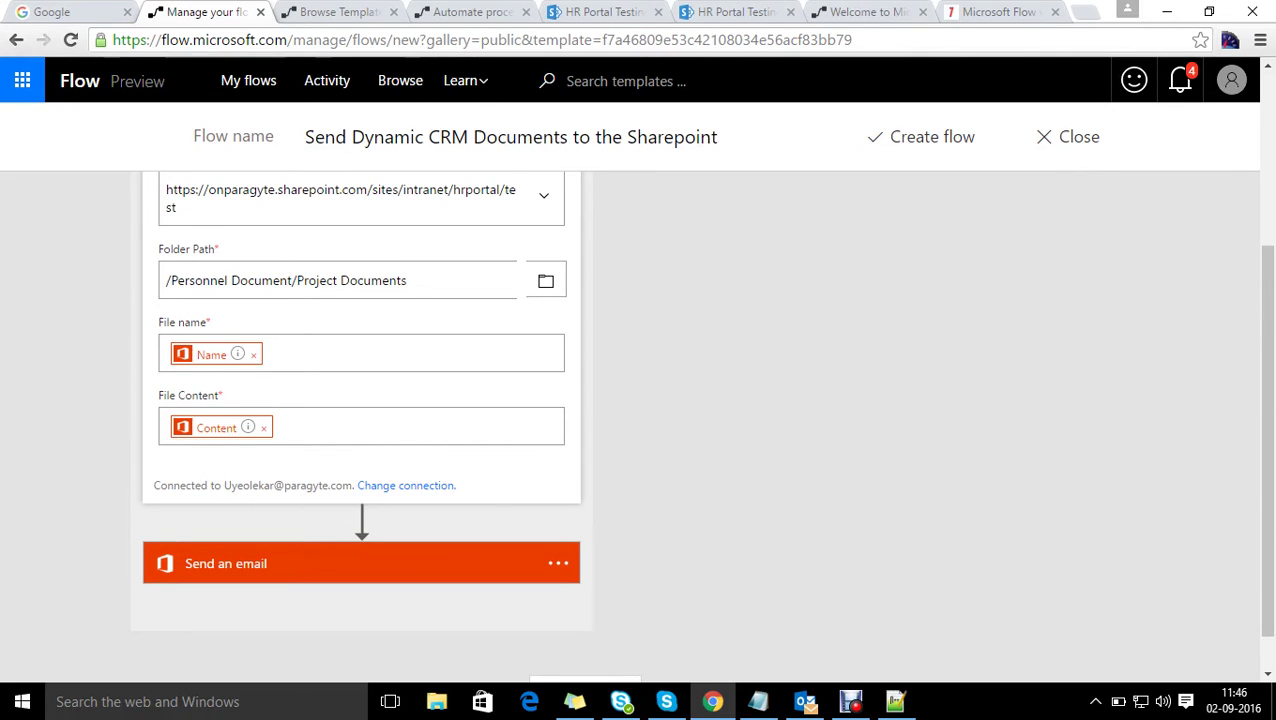
{"action": "scroll", "coordinate": [600, 420], "scroll_direction": "down", "scroll_amount": 1}
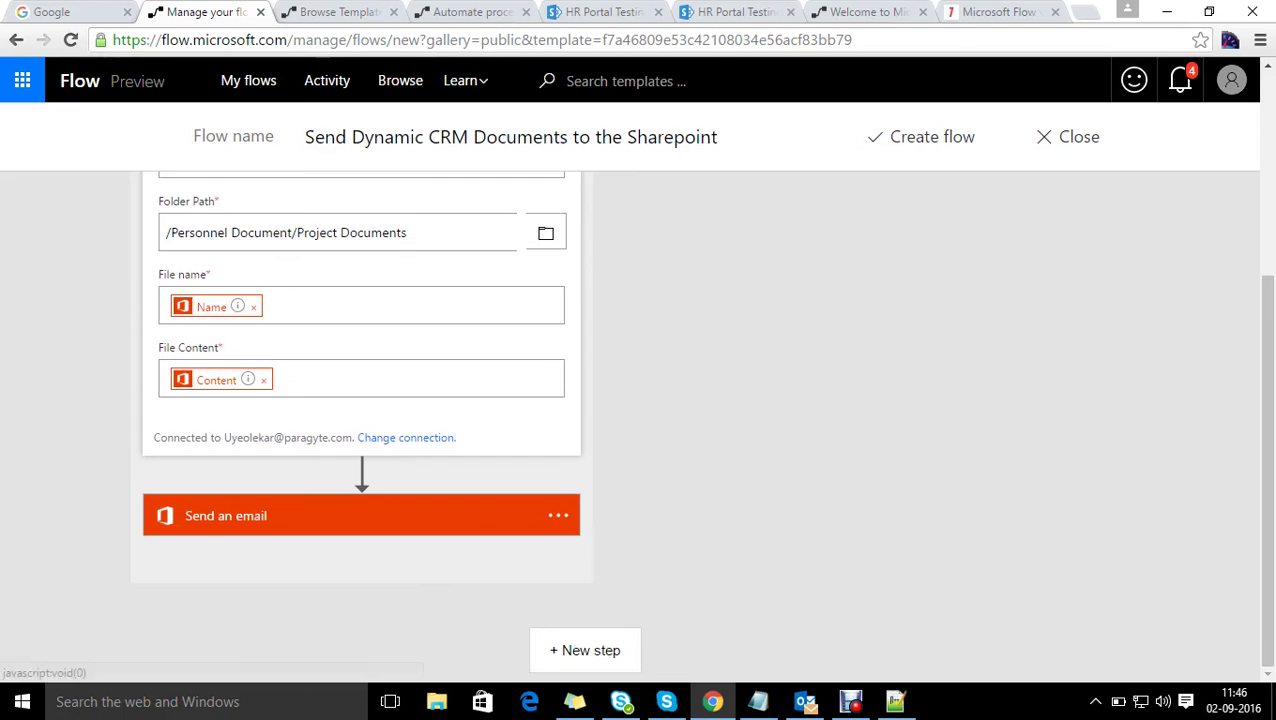
{"action": "left_click", "coordinate": [300, 515]}
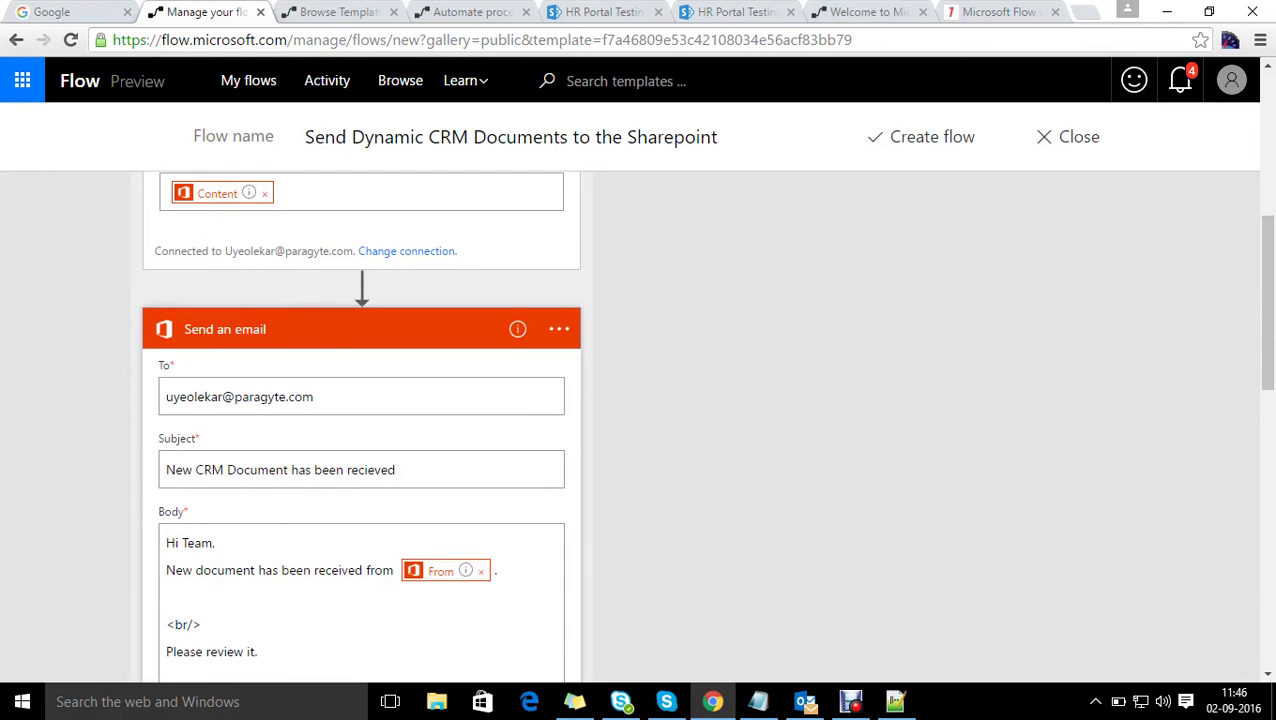
{"action": "scroll", "coordinate": [360, 420], "scroll_direction": "down", "scroll_amount": 4}
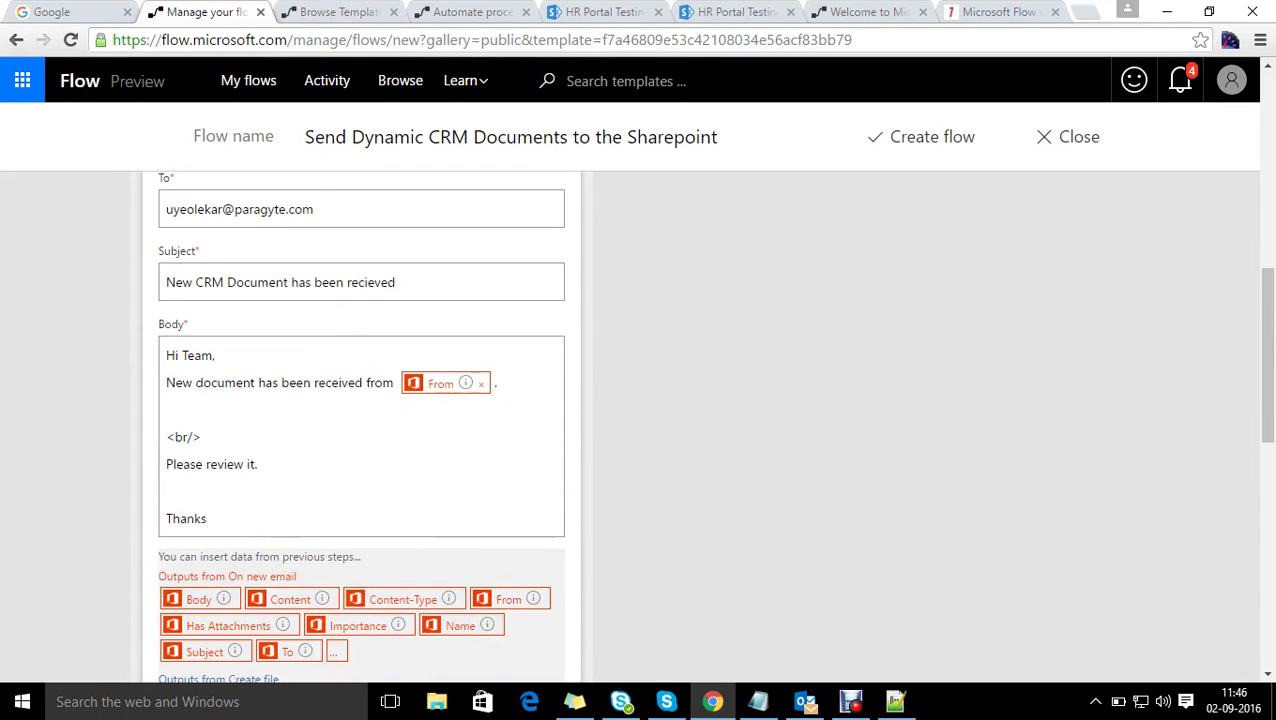
{"action": "left_click_drag", "start_coordinate": [211, 282], "coordinate": [346, 282]}
{"action": "left_click", "coordinate": [346, 282]}
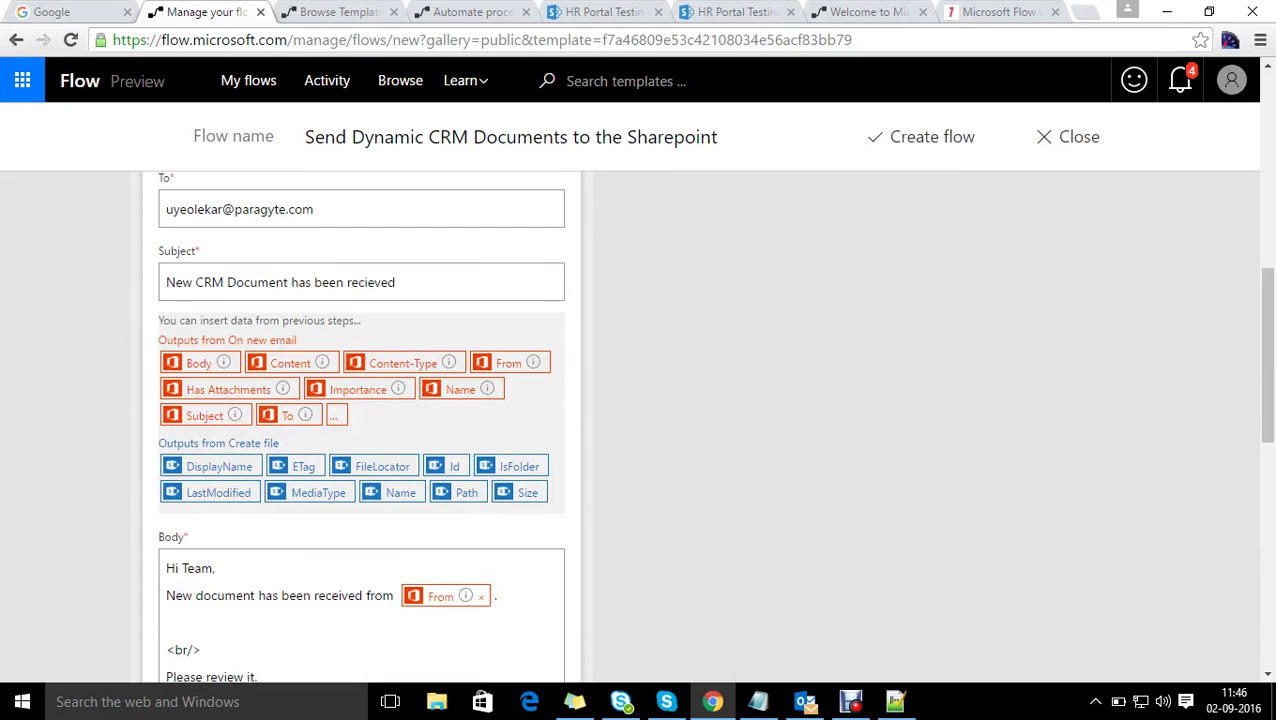
{"action": "scroll", "coordinate": [640, 420], "scroll_direction": "down", "scroll_amount": 3}
{"action": "scroll", "coordinate": [360, 420], "scroll_direction": "down", "scroll_amount": 3}
{"action": "scroll", "coordinate": [360, 420], "scroll_direction": "up", "scroll_amount": 4}
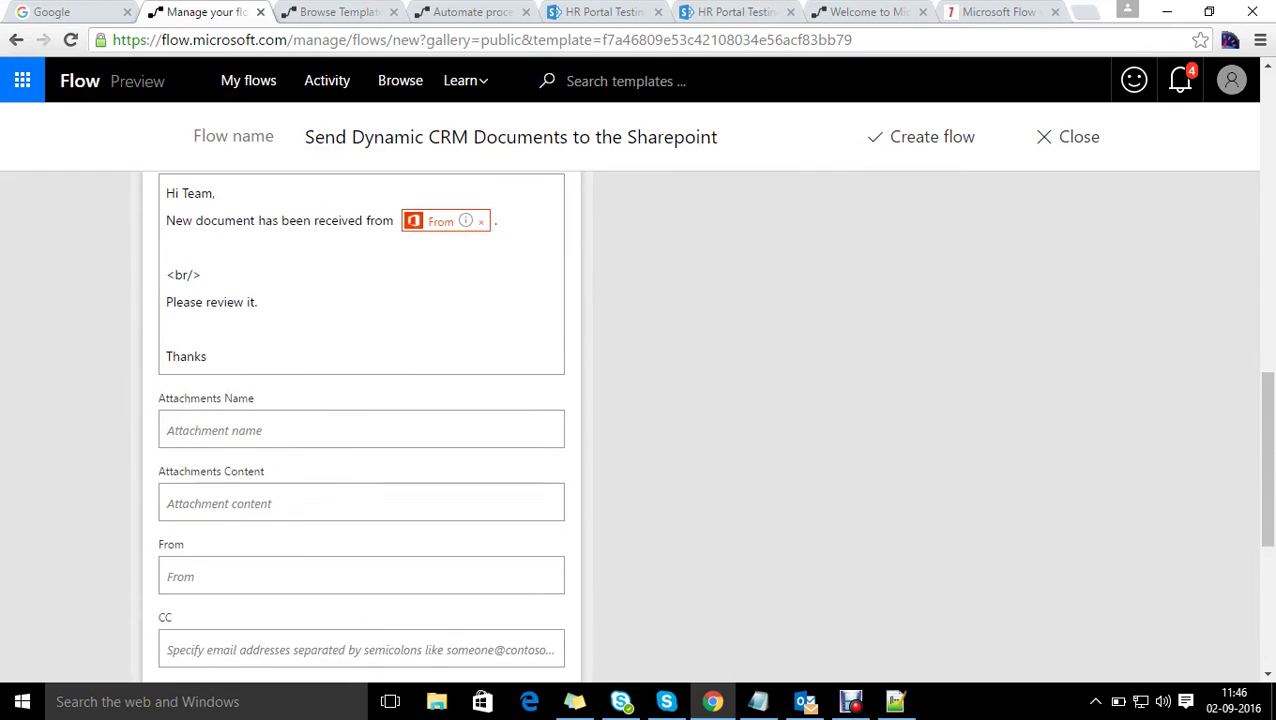
{"action": "scroll", "coordinate": [360, 420], "scroll_direction": "down", "scroll_amount": 3}
{"action": "scroll", "coordinate": [360, 420], "scroll_direction": "down", "scroll_amount": 2}
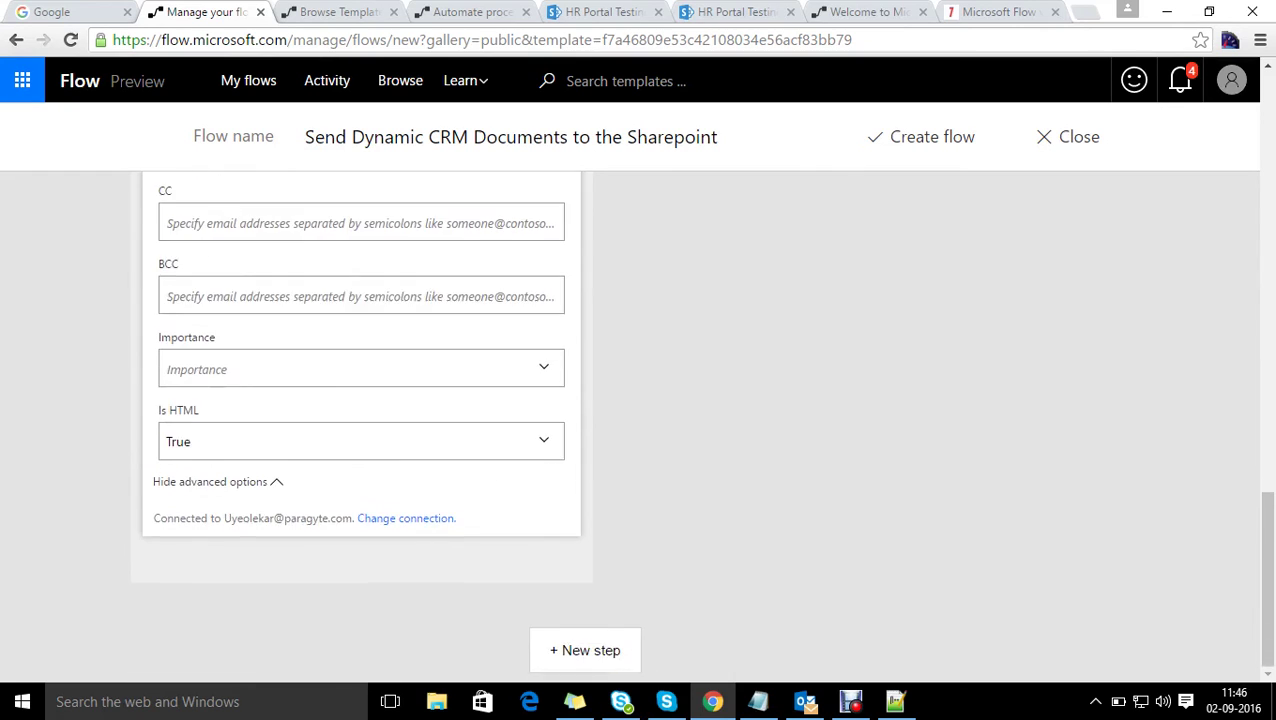
{"action": "scroll", "coordinate": [360, 420], "scroll_direction": "up", "scroll_amount": 5}
{"action": "scroll", "coordinate": [360, 420], "scroll_direction": "down", "scroll_amount": 5}
{"action": "scroll", "coordinate": [360, 420], "scroll_direction": "up", "scroll_amount": 10}
Create the flow, finish on the running-flow page, and switch to Outlook
{"action": "left_click", "coordinate": [925, 137]}
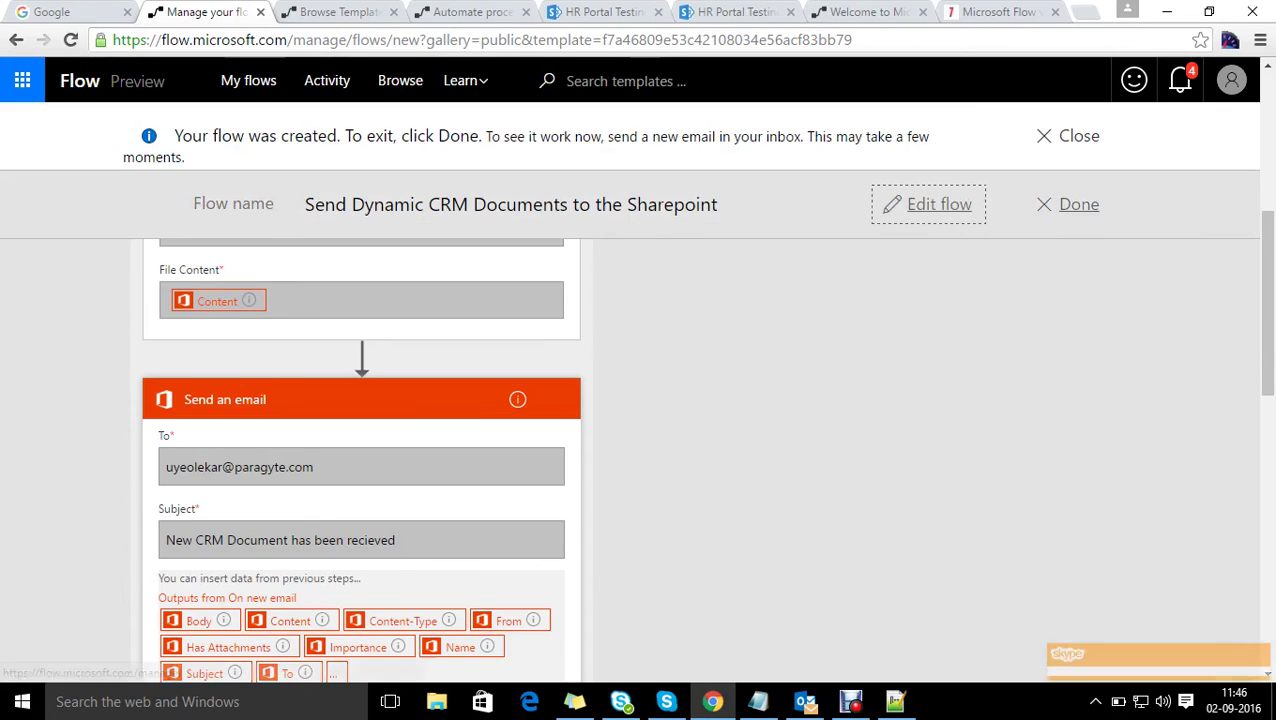
{"action": "left_click", "coordinate": [1068, 204]}
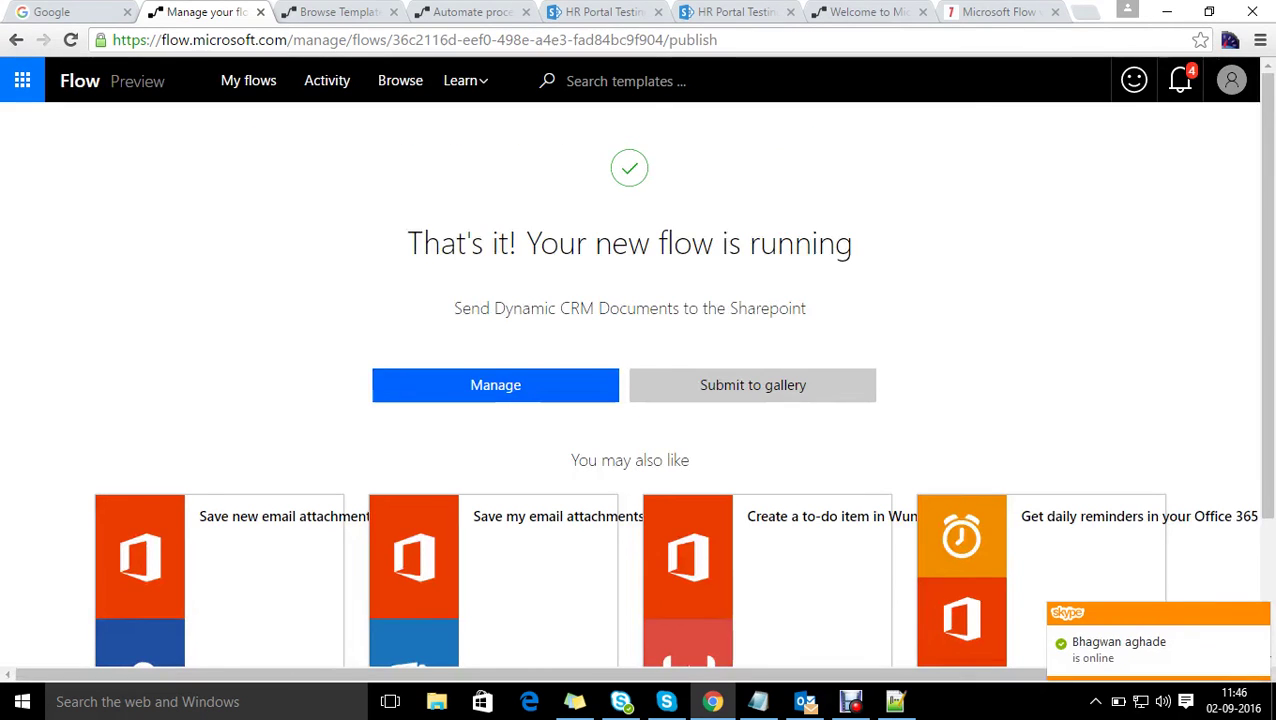
{"action": "scroll", "coordinate": [640, 480], "scroll_direction": "down", "scroll_amount": 3}
{"action": "scroll", "coordinate": [640, 480], "scroll_direction": "up", "scroll_amount": 3}
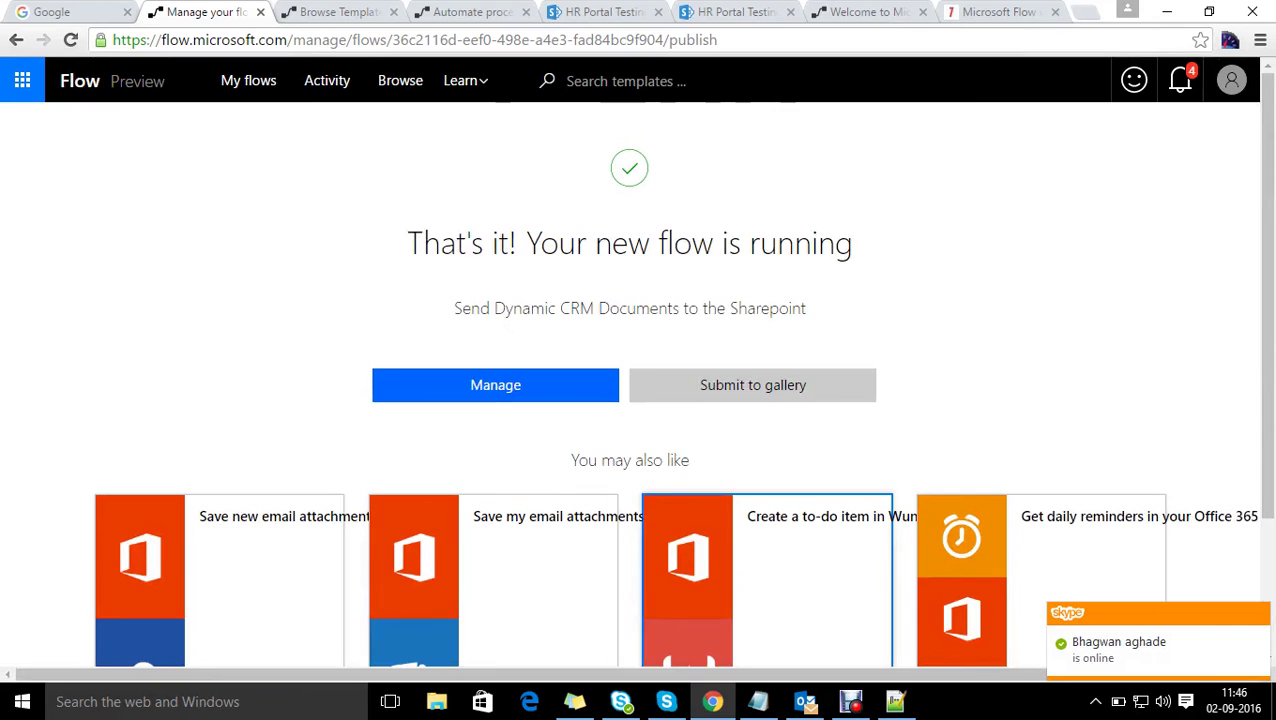
{"action": "left_click", "coordinate": [805, 701]}
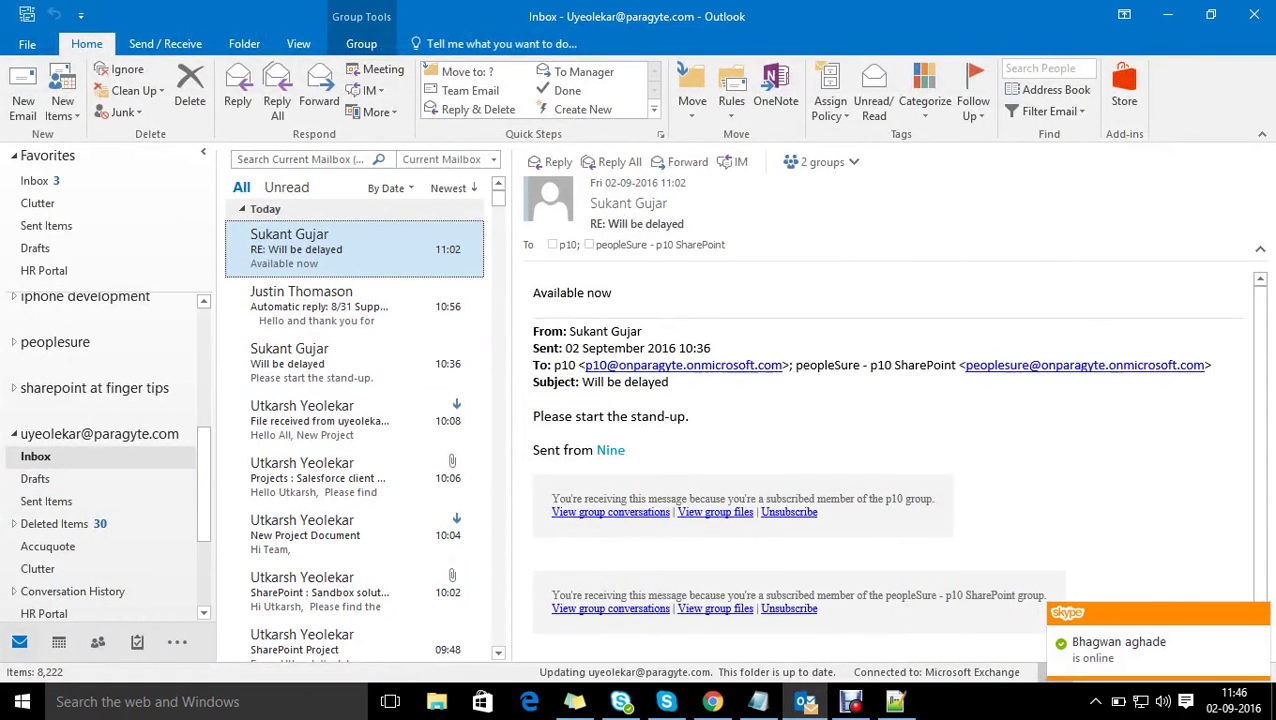
Start a new email to the suggested recipient, subject 'Dynamics CRM Project Requirement Document.'
{"action": "left_click", "coordinate": [22, 100]}
{"action": "type", "text": "uy"}
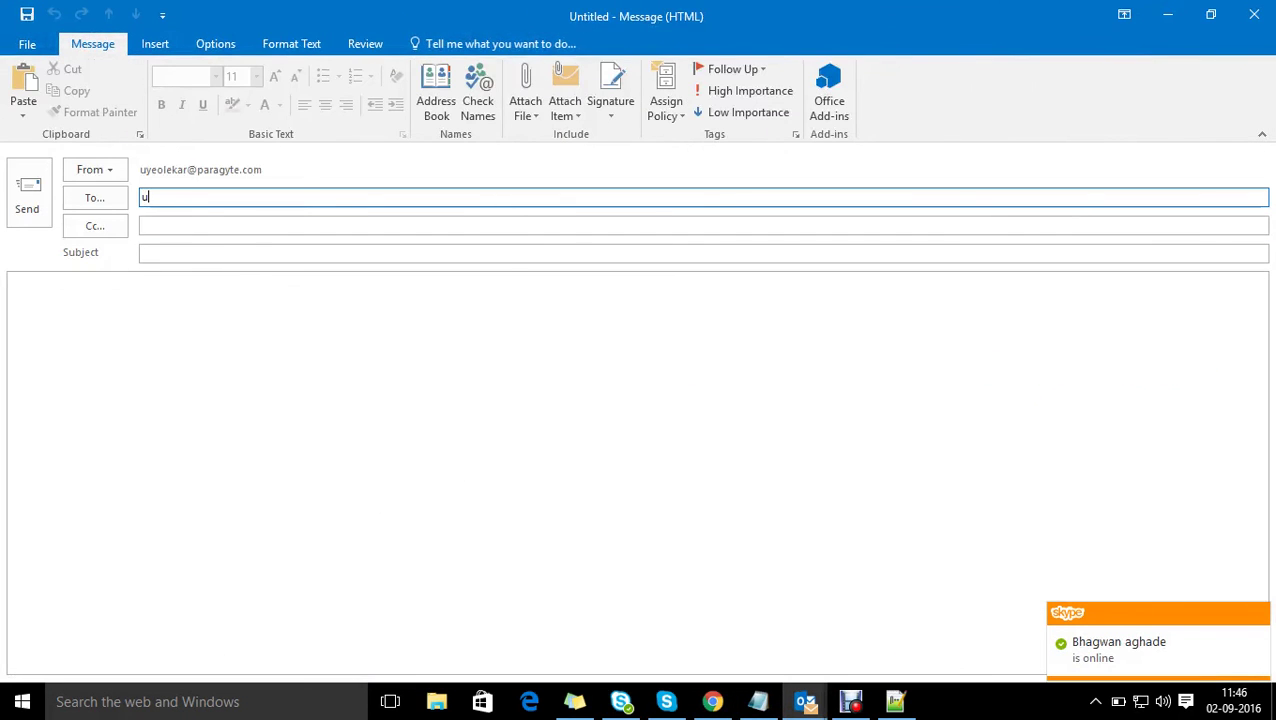
{"action": "key", "text": "Return"}
{"action": "key", "text": "Tab"}
{"action": "key", "text": "Tab"}
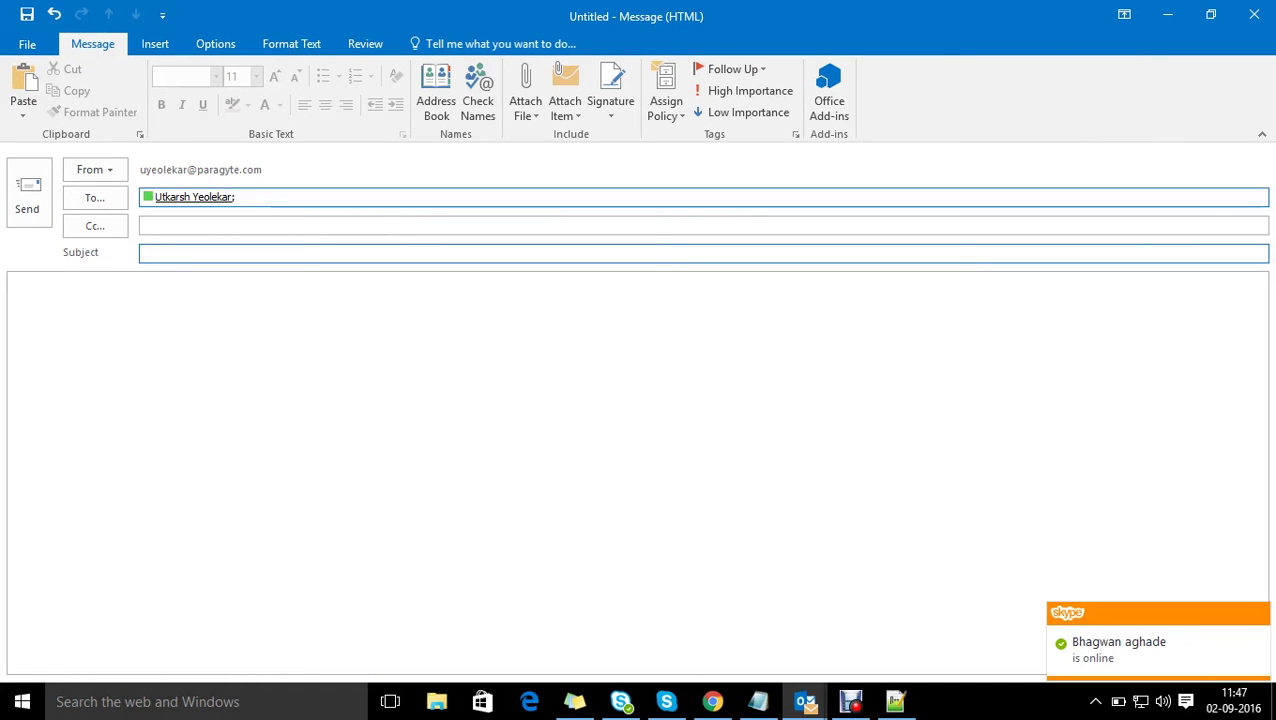
{"action": "type", "text": "Dynamics C"}
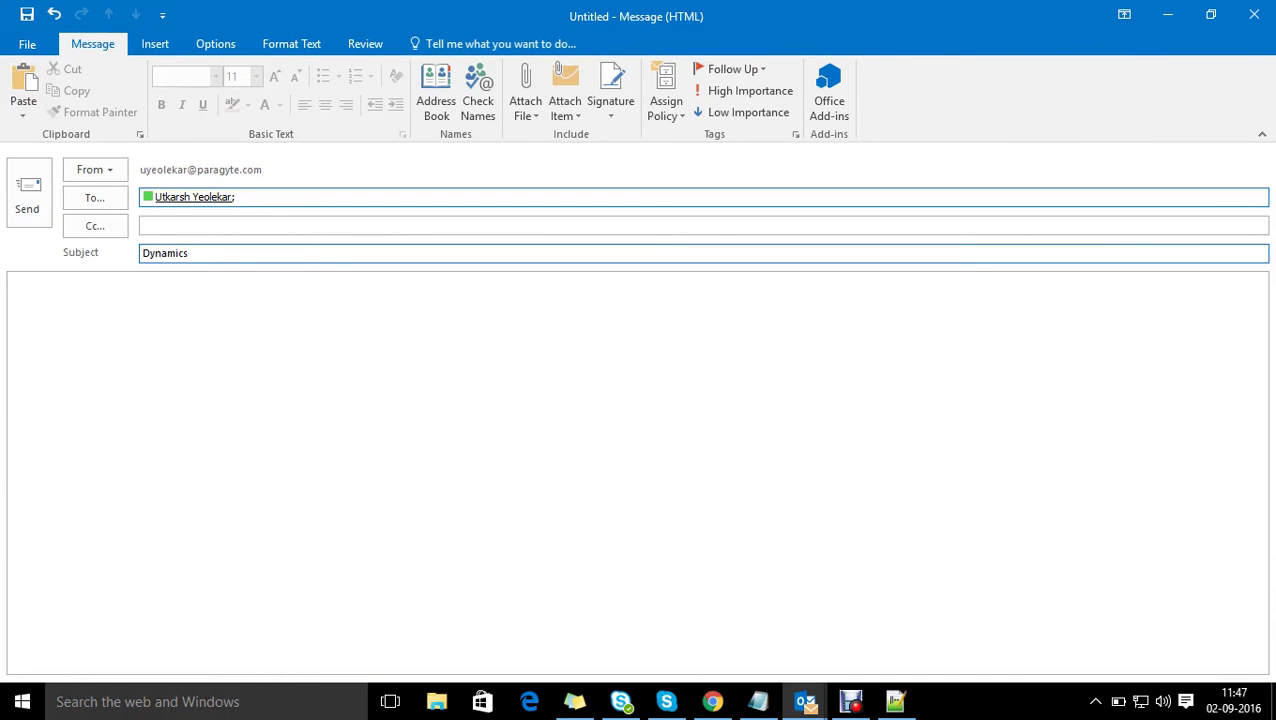
{"action": "type", "text": "RM "}
{"action": "type", "text": "Bo"}
{"action": "key", "text": "BackSpace"}
{"action": "key", "text": "BackSpace"}
{"action": "type", "text": "Project REqu"}
{"action": "key", "text": "BackSpace"}
{"action": "key", "text": "BackSpace"}
{"action": "key", "text": "BackSpace"}
{"action": "type", "text": "equiremt"}
{"action": "key", "text": "BackSpace"}
{"action": "type", "text": "ement docu"}
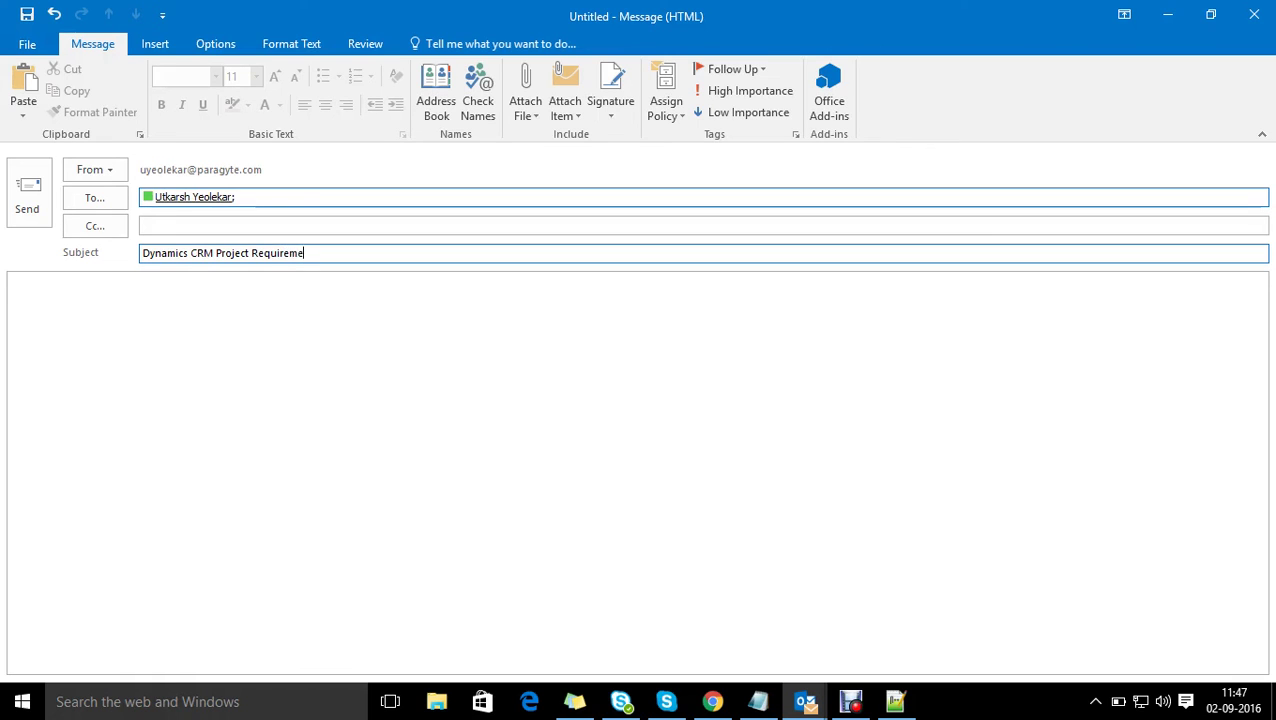
{"action": "key", "text": "BackSpace"}
{"action": "key", "text": "BackSpace"}
{"action": "key", "text": "BackSpace"}
{"action": "key", "text": "BackSpace"}
{"action": "type", "text": "Document."}
Write the body 'Hello, Please find the attached requirement document. Thanks,' signed 'CRM Team'
{"action": "key", "text": "Tab"}
{"action": "type", "text": "Hello "}
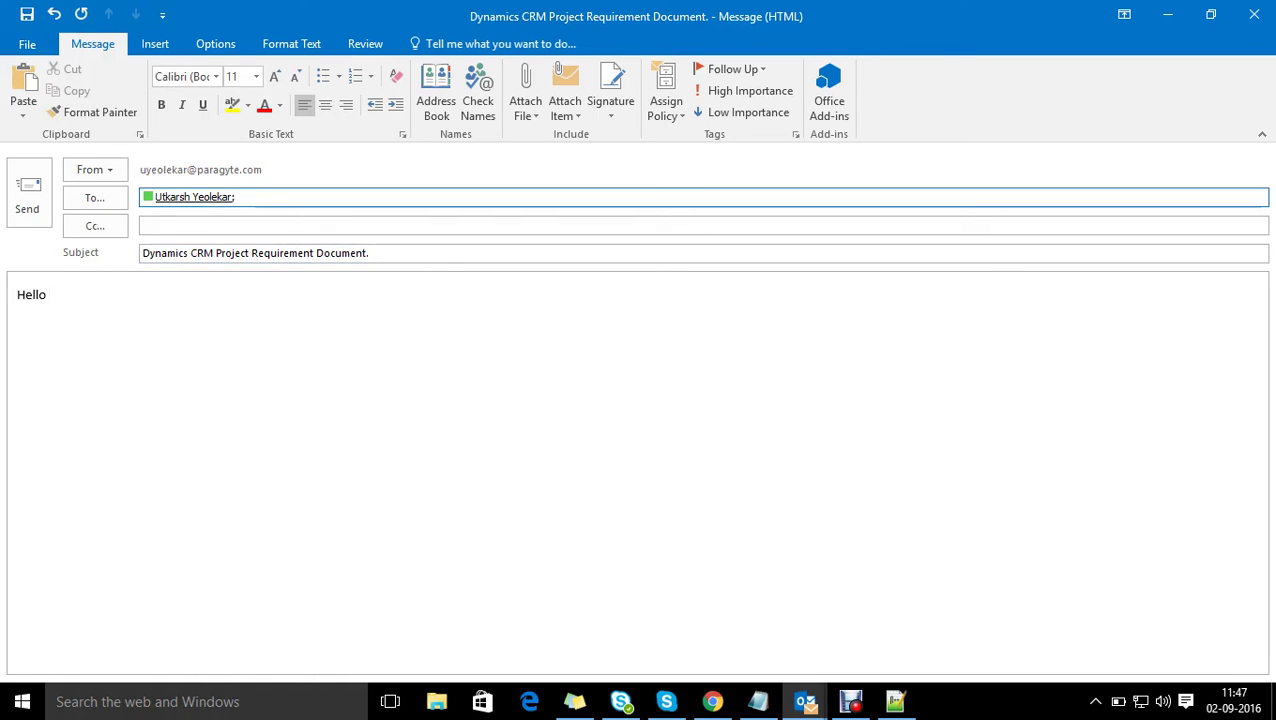
{"action": "type", "text": ","}
{"action": "key", "text": "Return"}
{"action": "key", "text": "Return"}
{"action": "type", "text": "Pa"}
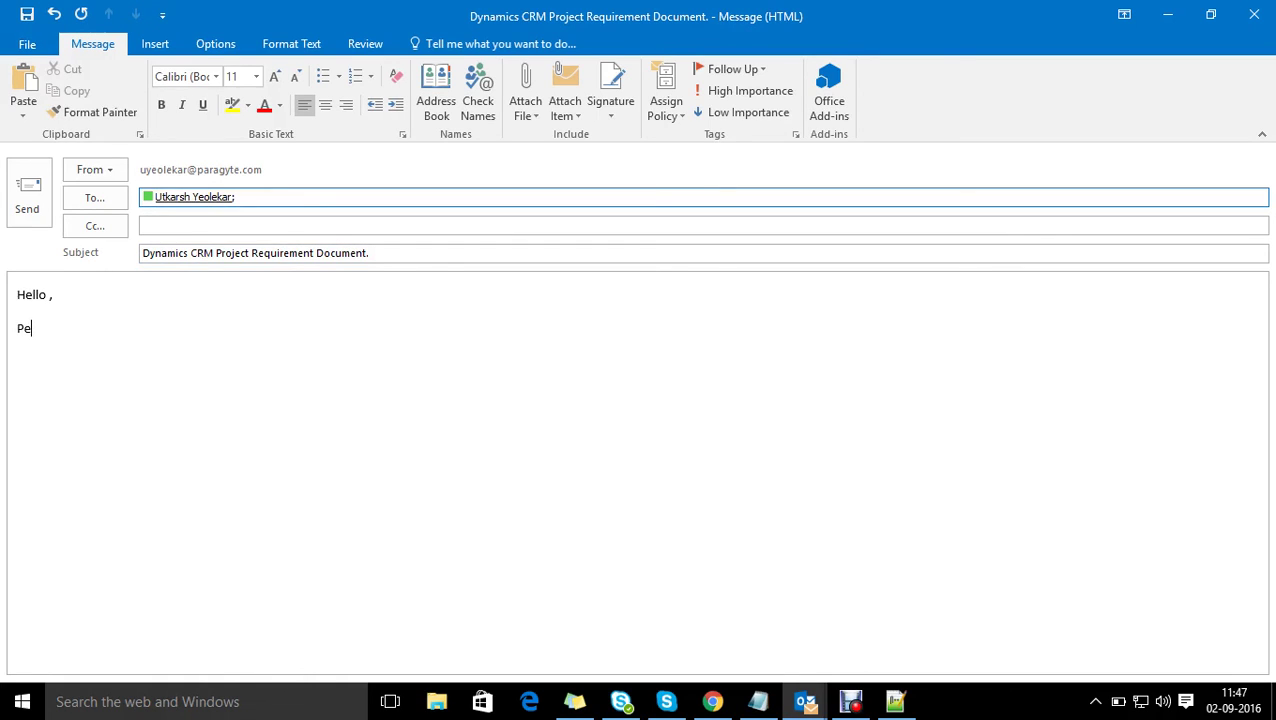
{"action": "key", "text": "BackSpace"}
{"action": "type", "text": "lease find the attached requ"}
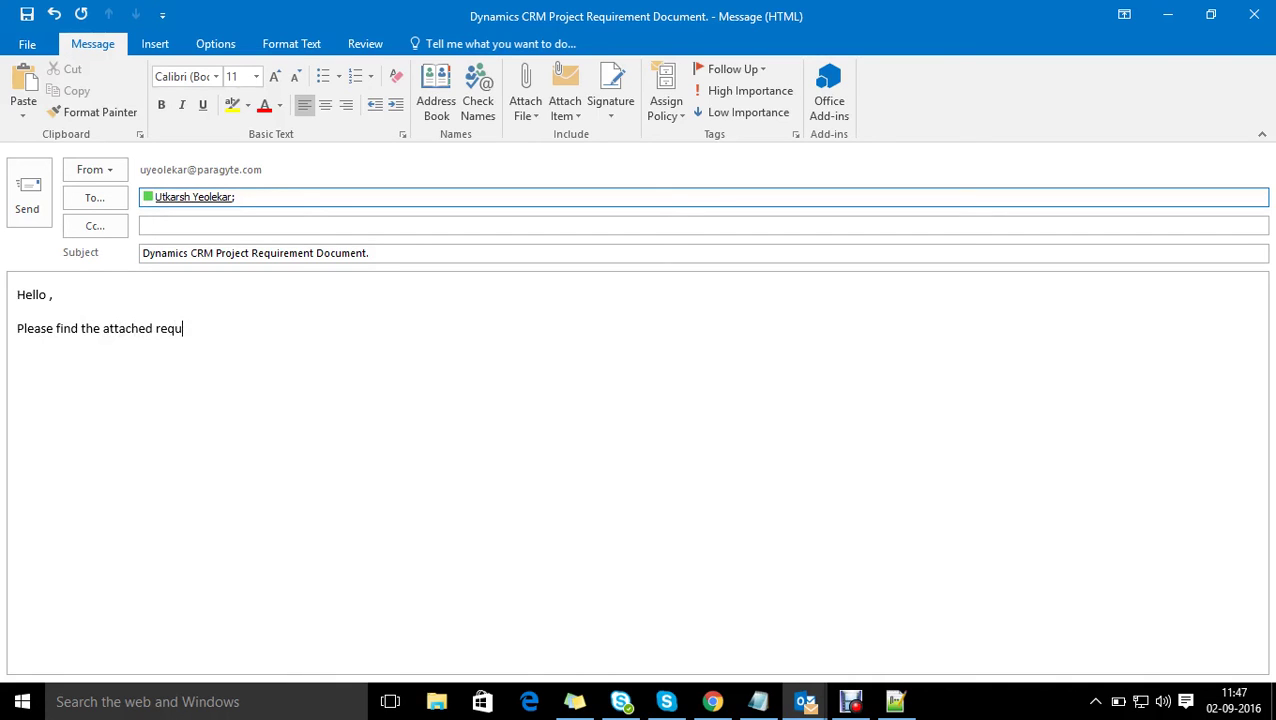
{"action": "type", "text": "irement document."}
{"action": "type", "text": "Thanks,"}
{"action": "key", "text": "Return"}
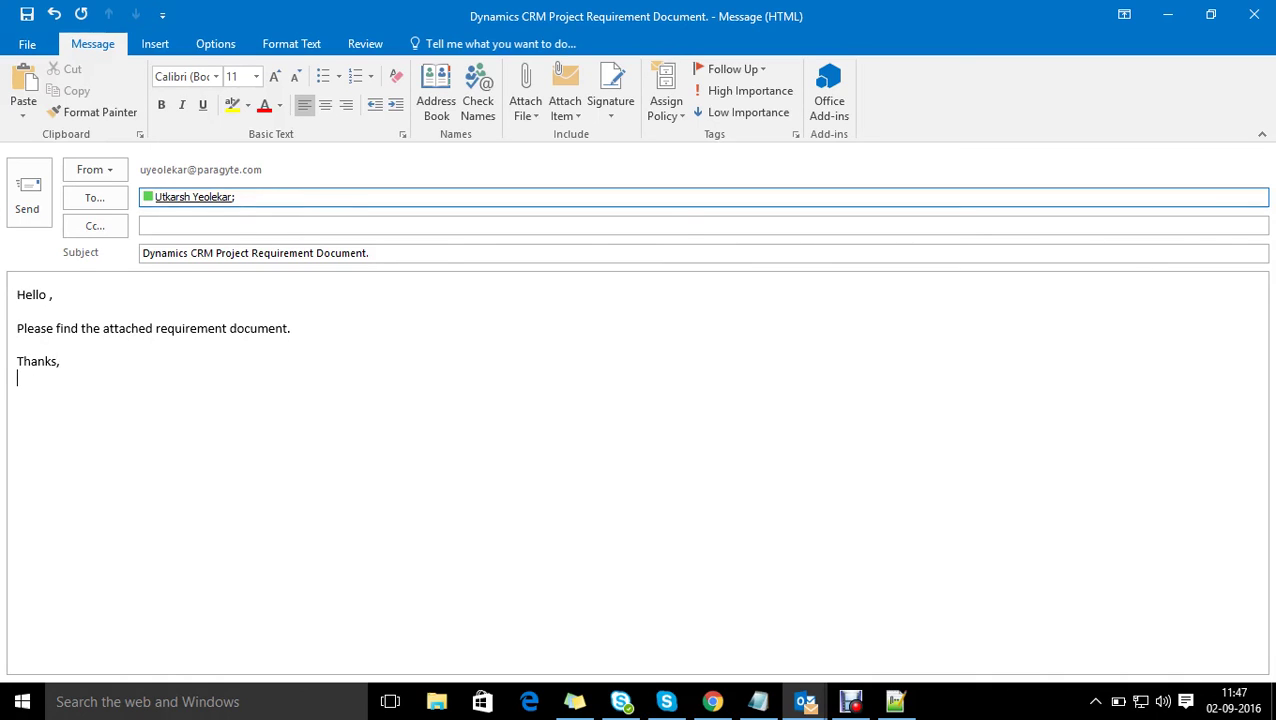
{"action": "key", "text": "BackSpace"}
{"action": "key", "text": "BackSpace"}
{"action": "type", "text": ","}
{"action": "key", "text": "Return"}
{"action": "type", "text": "CMR"}
{"action": "key", "text": "BackSpace"}
{"action": "key", "text": "BackSpace"}
{"action": "type", "text": "RM Team"}
{"action": "left_click", "coordinate": [291, 328]}
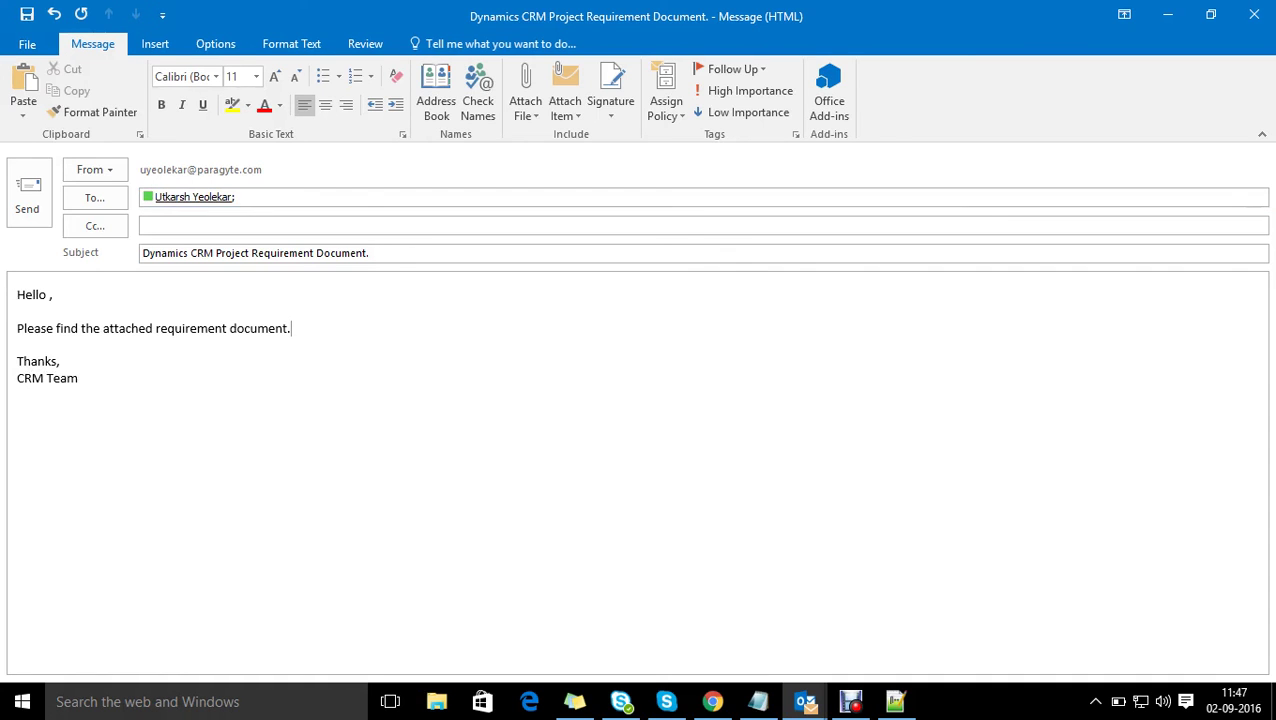
Attach PublishedReports.xls to the message and send it
{"action": "left_click", "coordinate": [155, 43]}
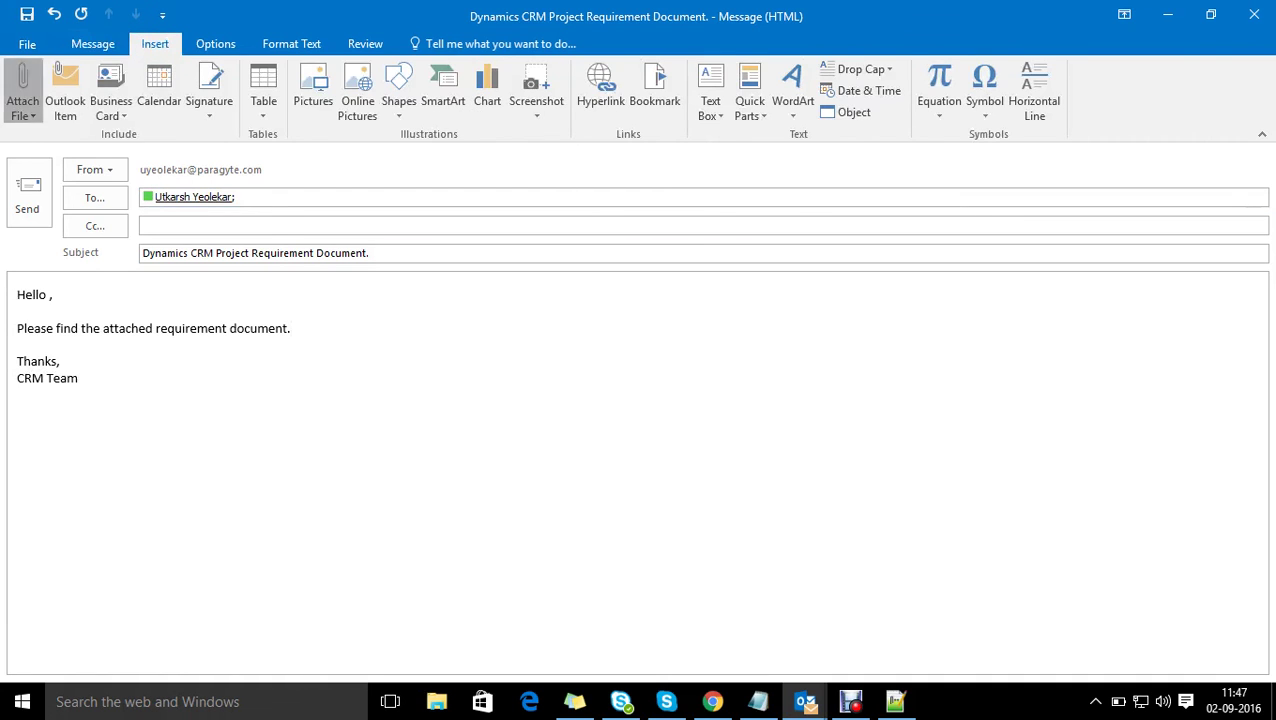
{"action": "left_click", "coordinate": [22, 108]}
{"action": "left_click", "coordinate": [108, 166]}
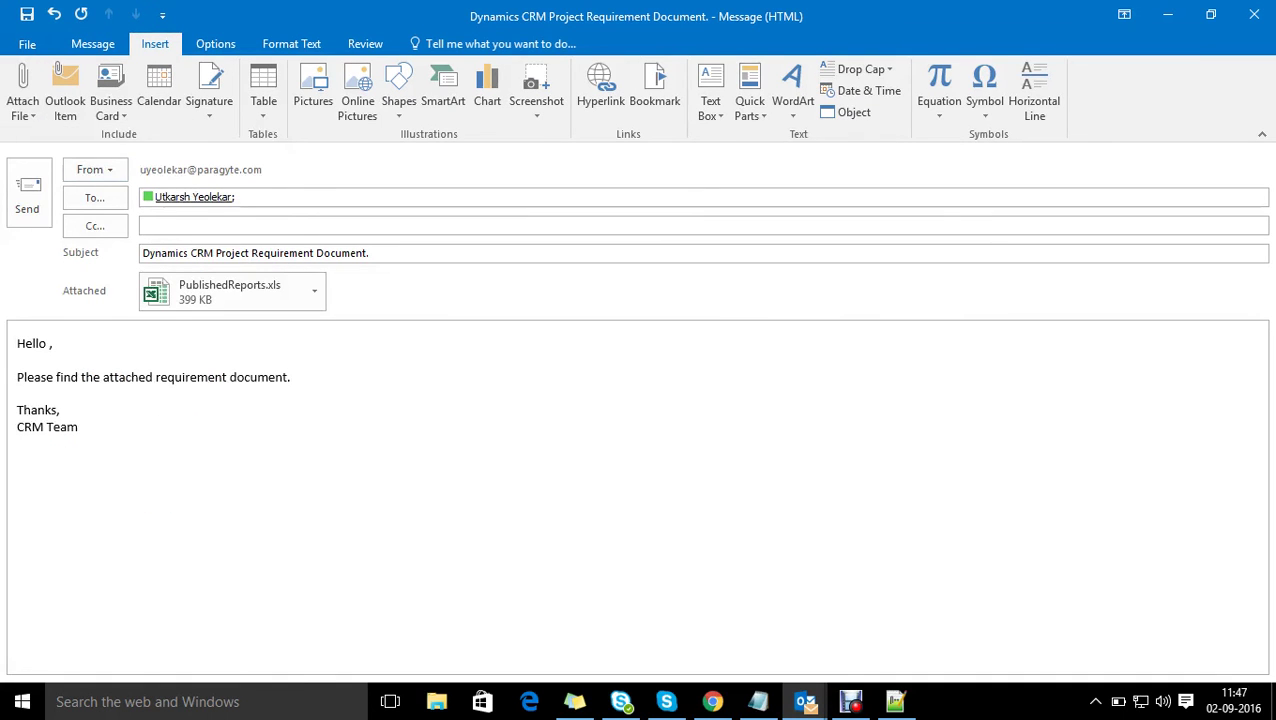
{"action": "left_click", "coordinate": [27, 195]}
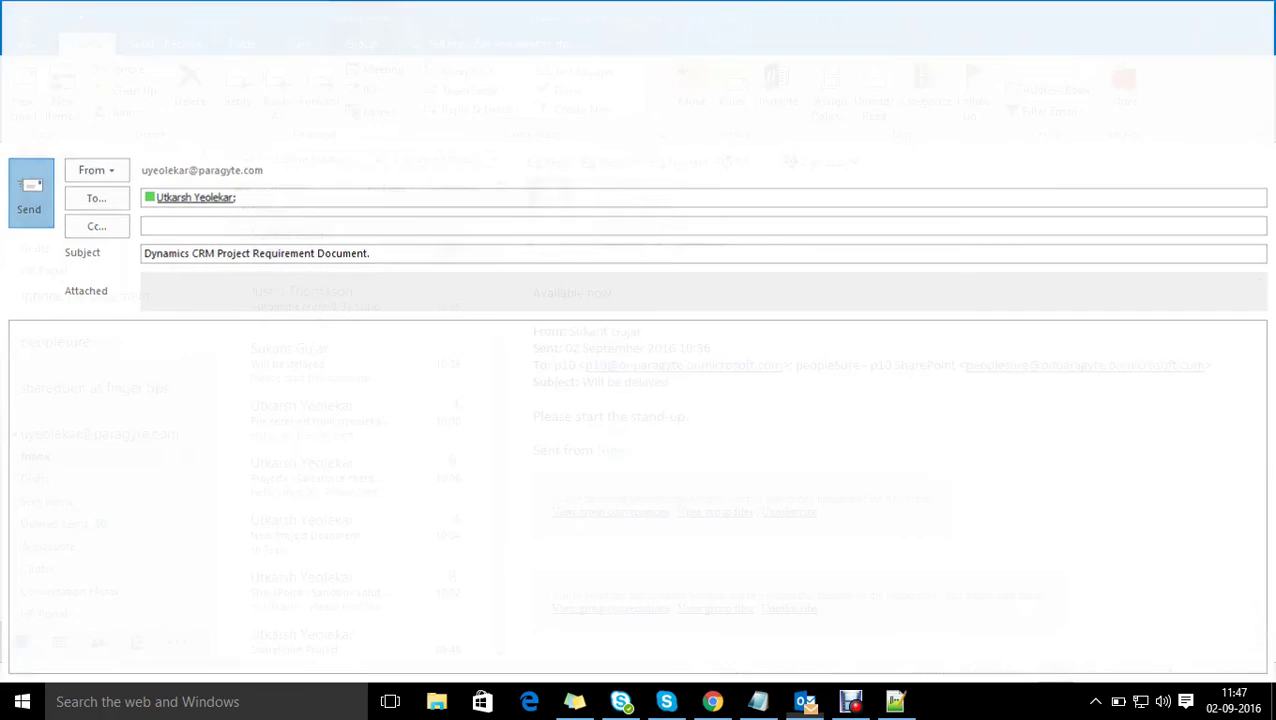
Check Sent Items, then open the received requirement email in the Inbox
{"action": "left_click", "coordinate": [46, 501]}
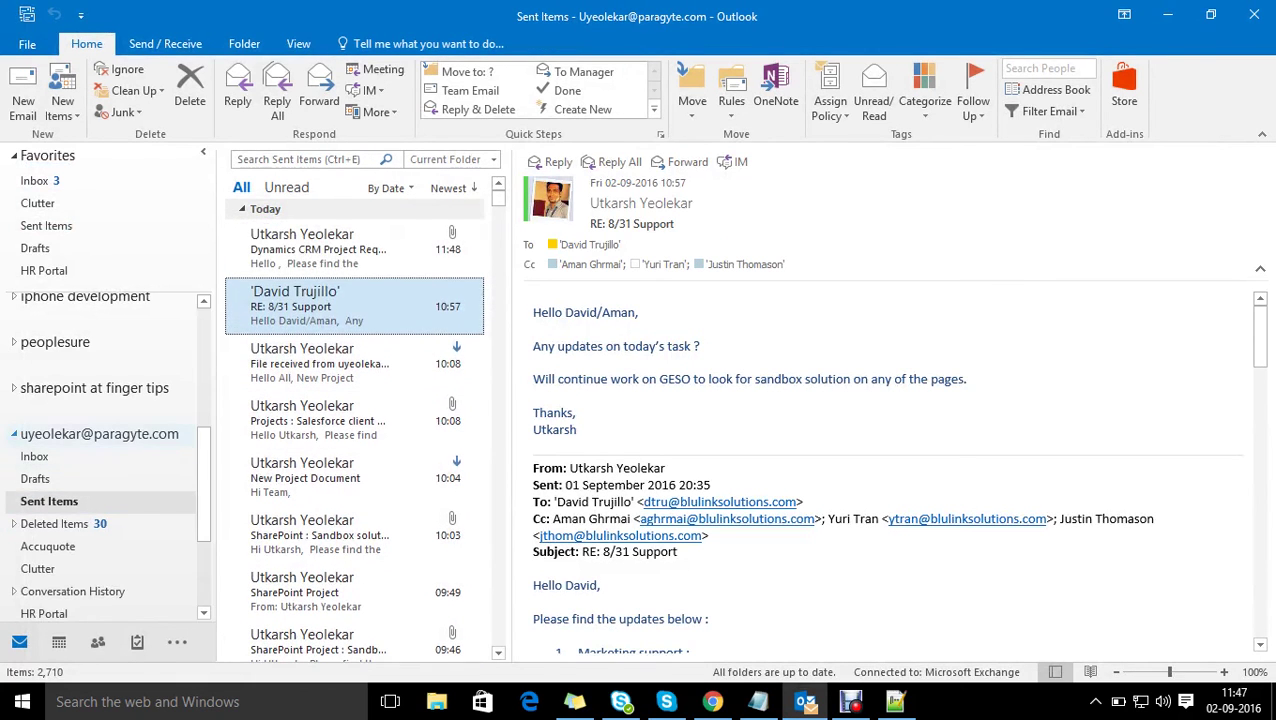
{"action": "left_click", "coordinate": [36, 456]}
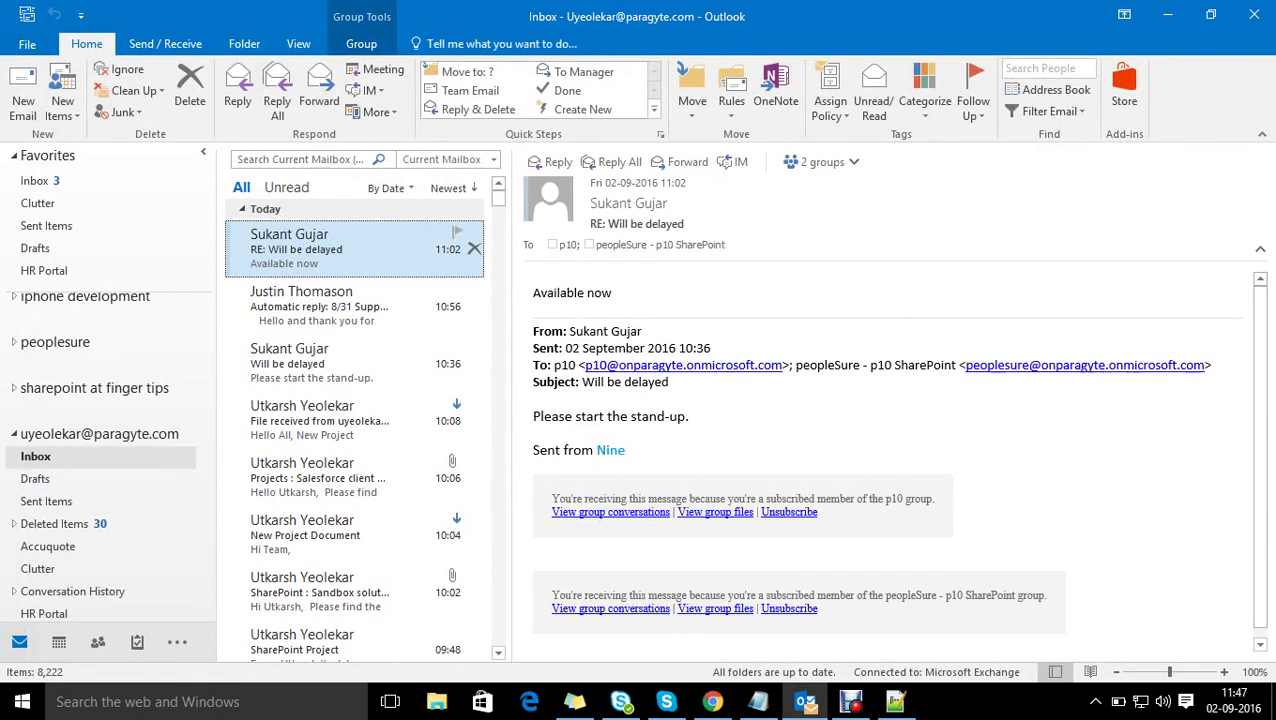
{"action": "left_click", "coordinate": [354, 248]}
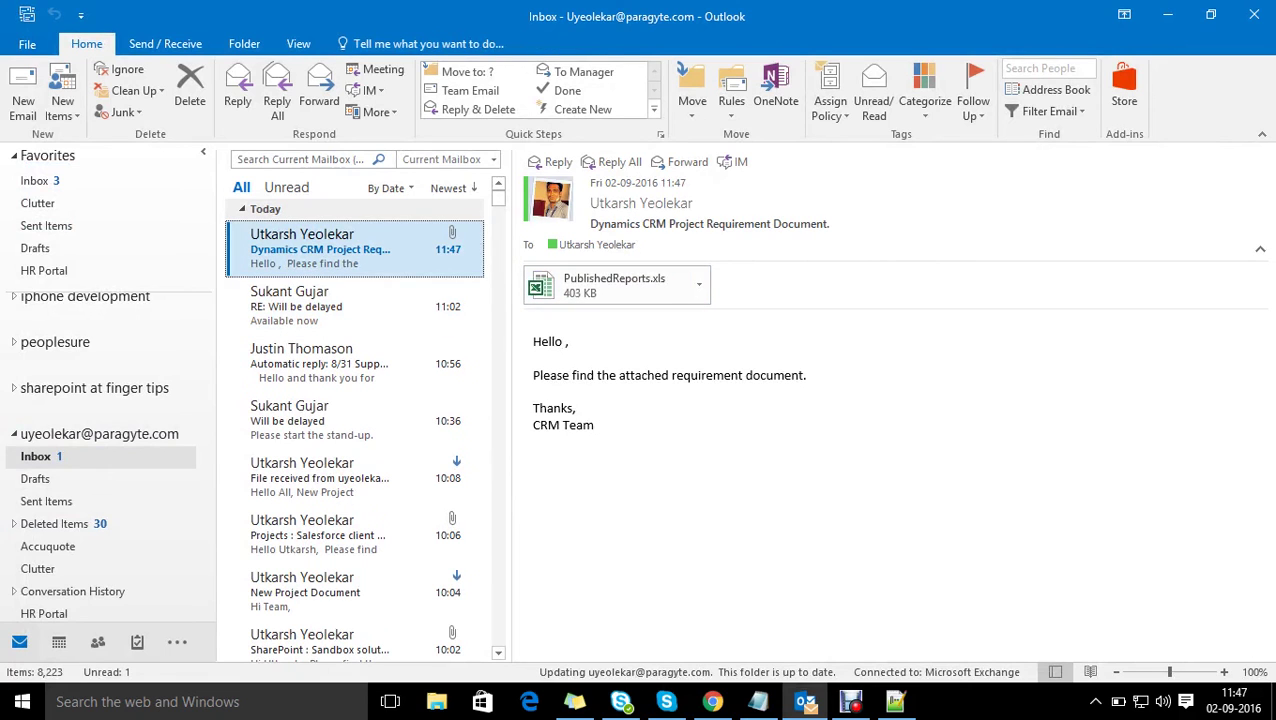
{"action": "left_click_drag", "start_coordinate": [572, 375], "coordinate": [537, 392]}
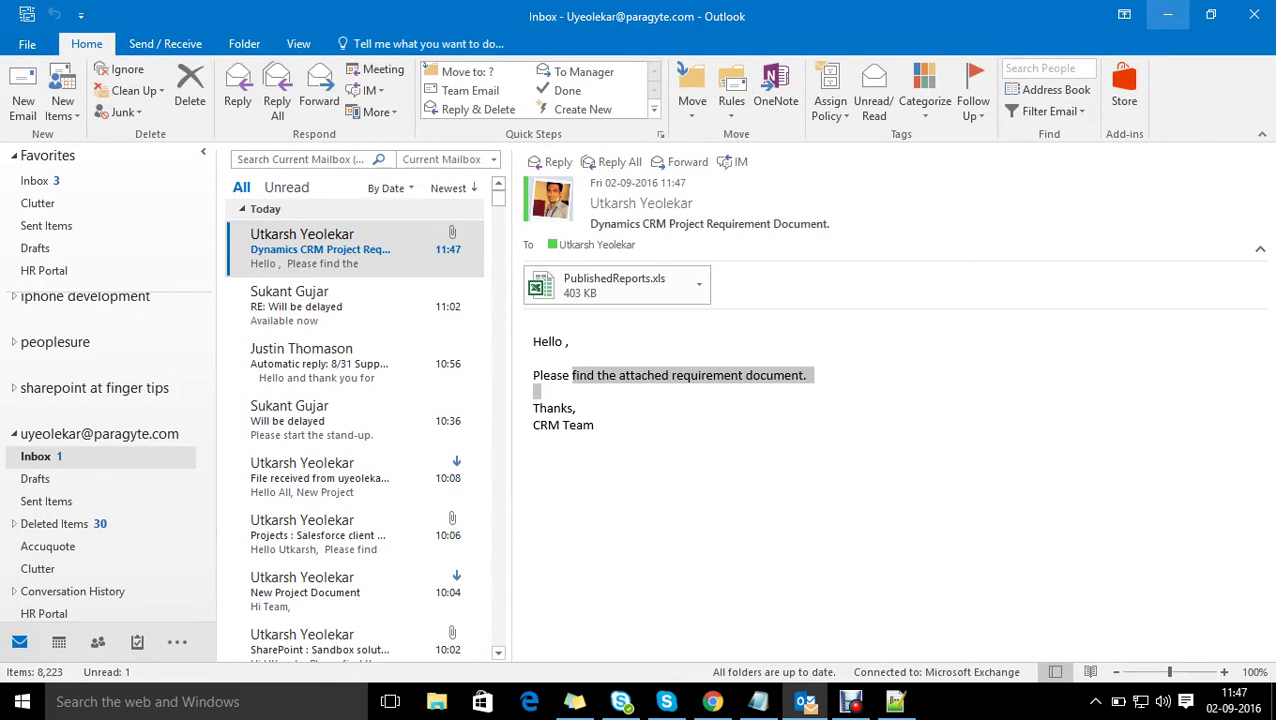
{"action": "key", "text": "alt+Tab"}
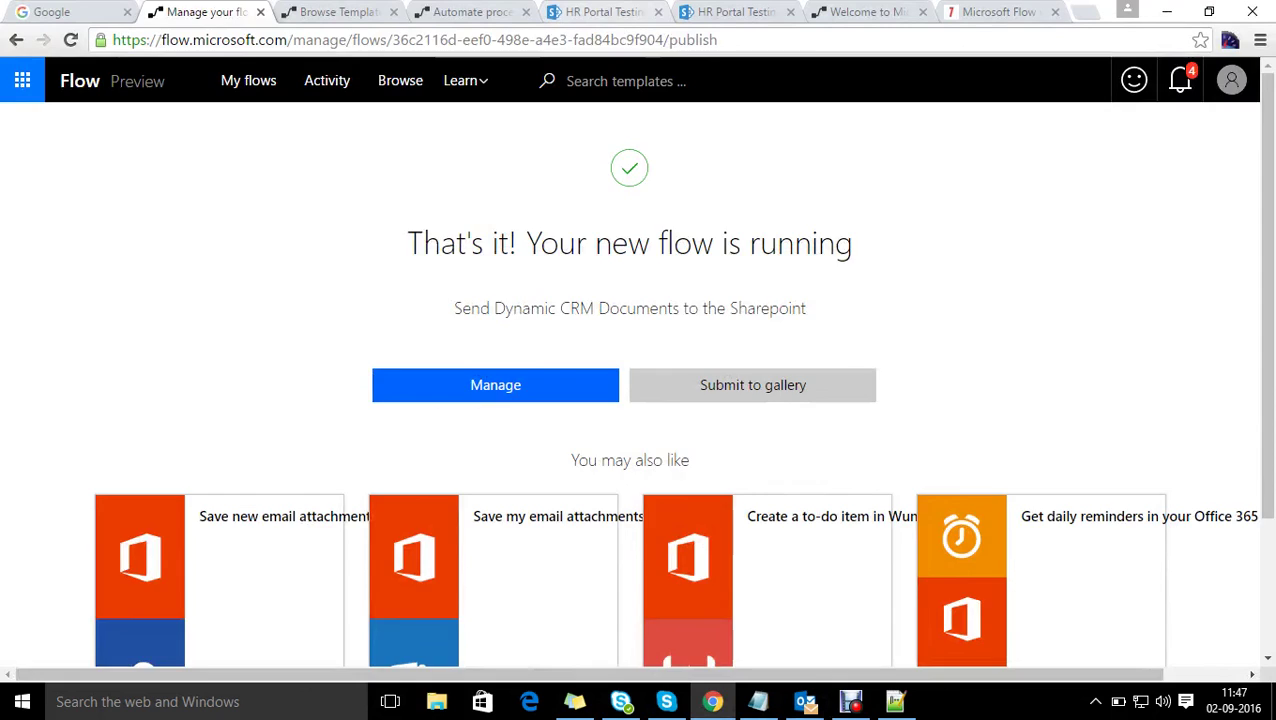
{"action": "key", "text": "ctrl+5"}
{"action": "key", "text": "ctrl+l"}
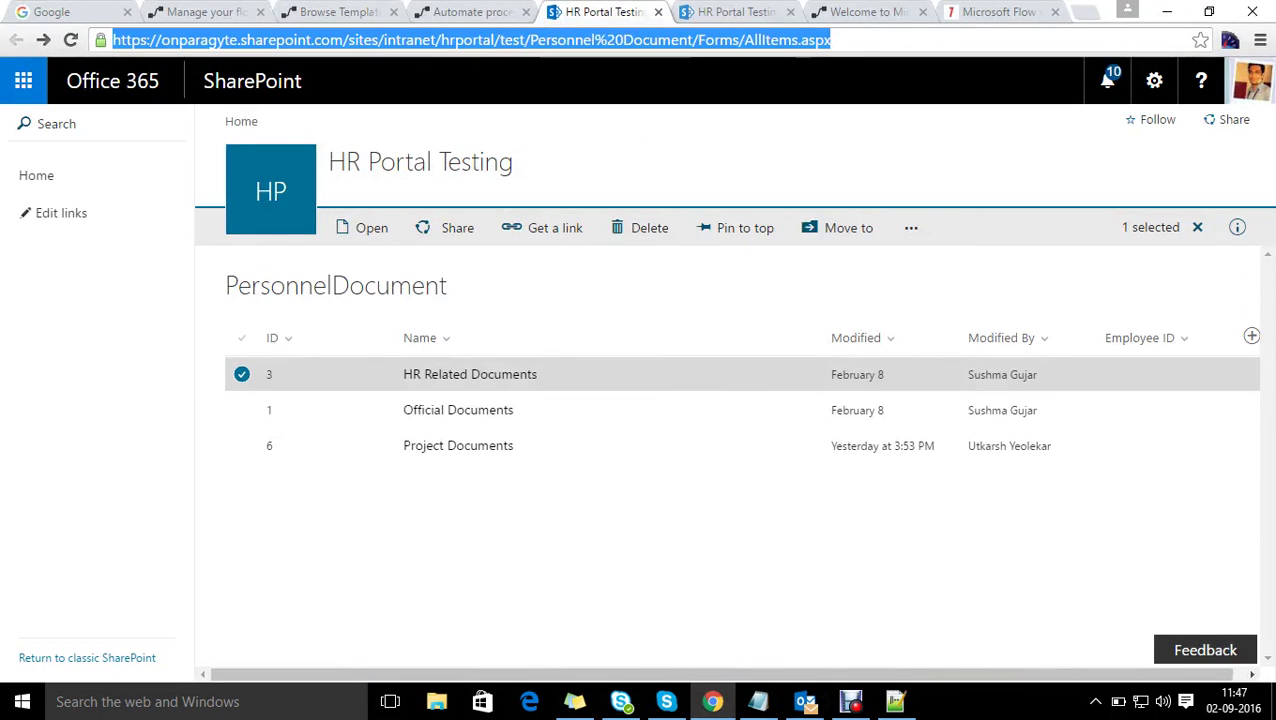
{"action": "key", "text": "Return"}
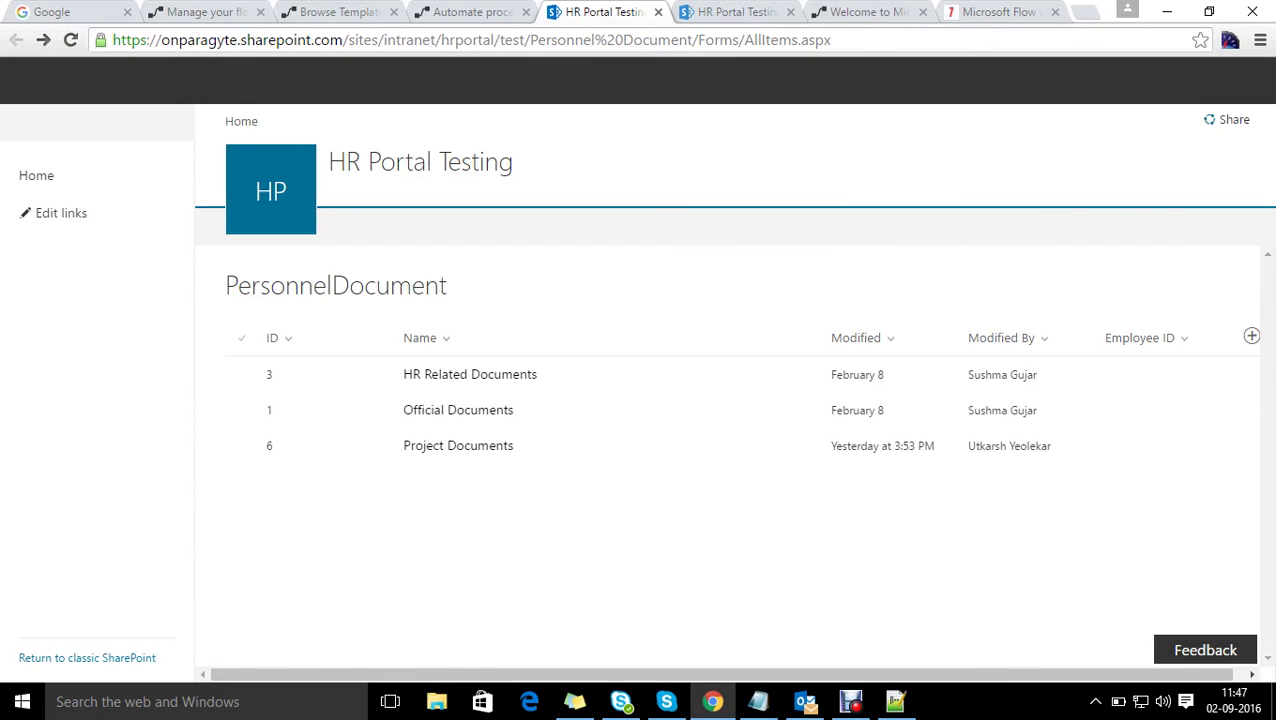
{"action": "left_click", "coordinate": [458, 446]}
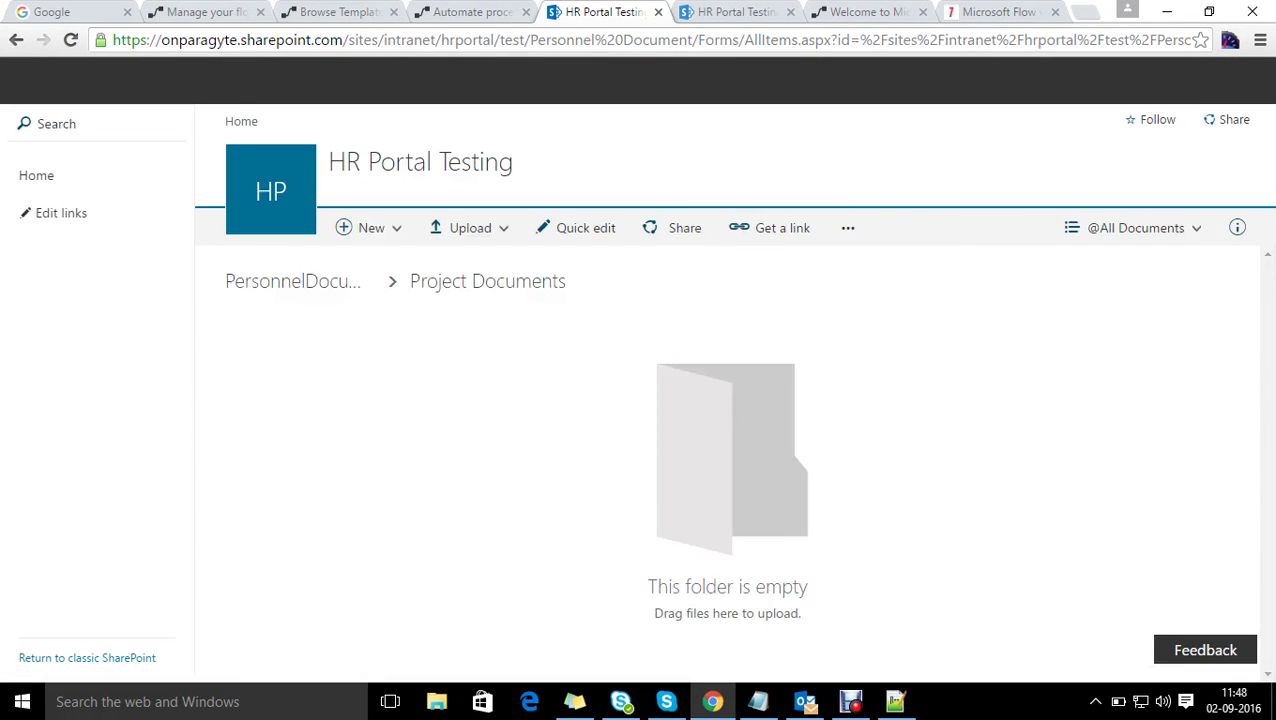
{"action": "left_click", "coordinate": [561, 39]}
{"action": "key", "text": "Return"}
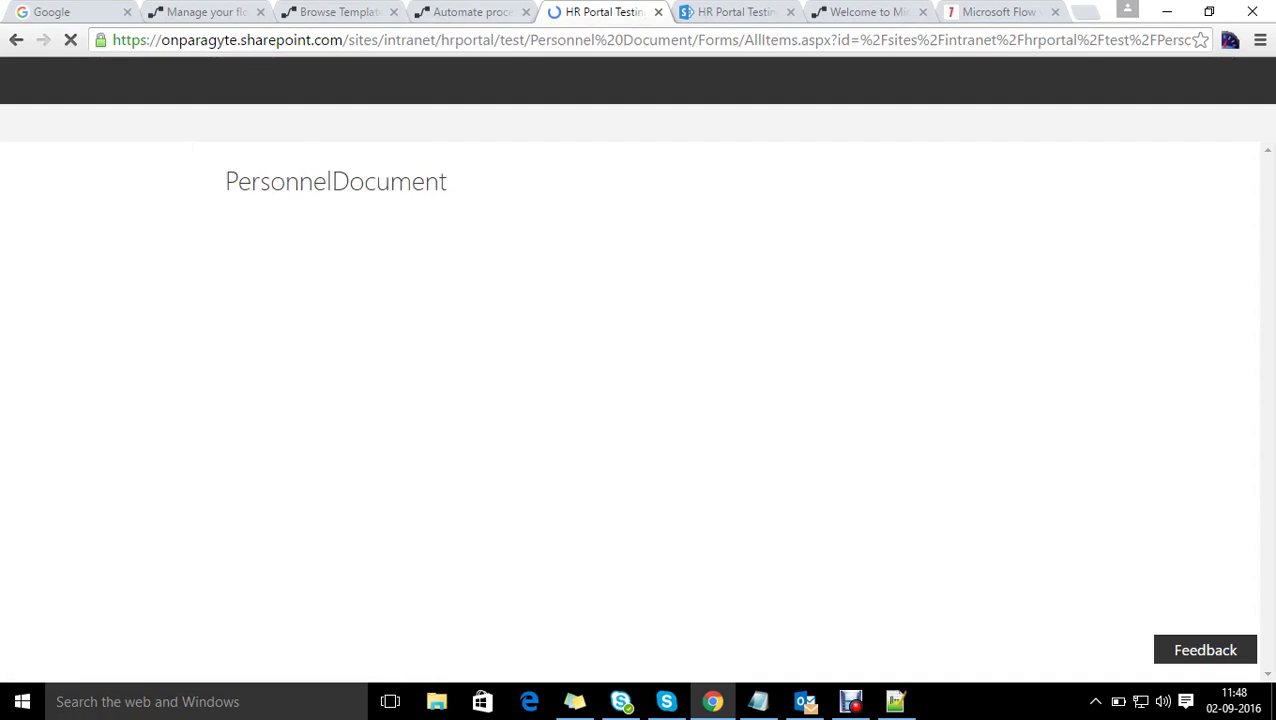
{"action": "key", "text": "ctrl+2"}
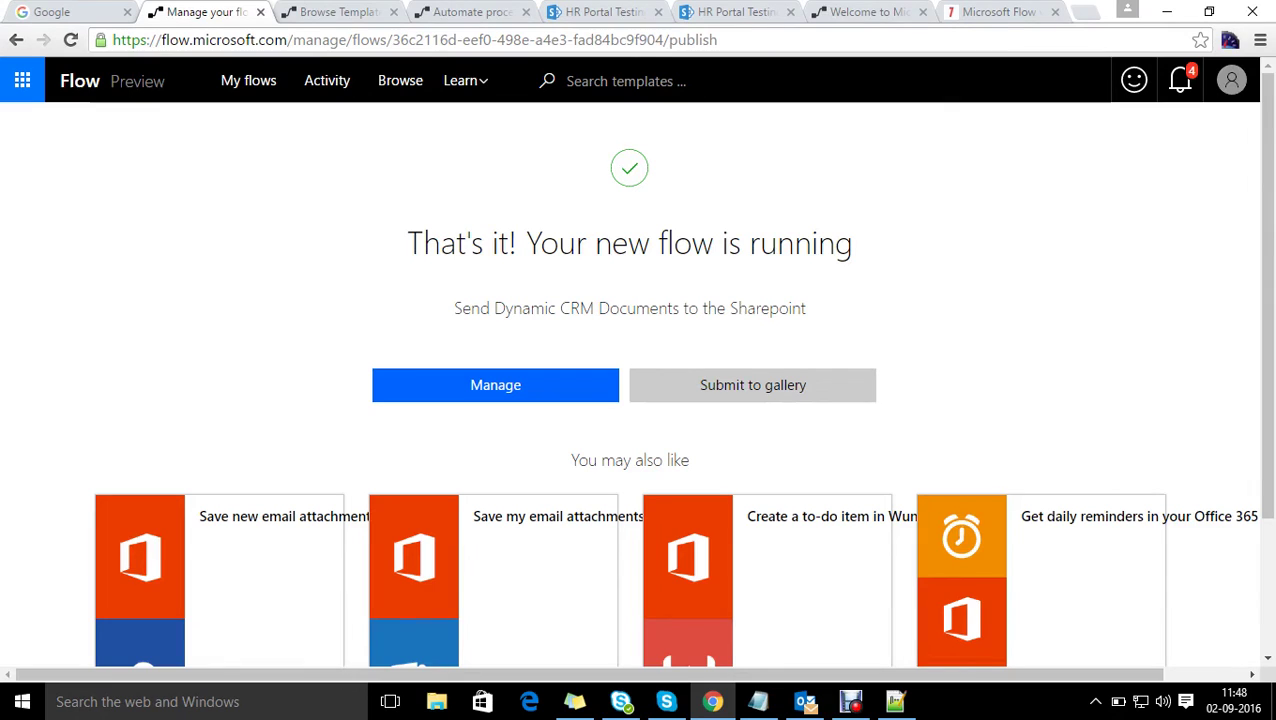
From My flows, open the Send Dynamic CRM Documents to the Sharepoint flow's run history
{"action": "left_click", "coordinate": [248, 80]}
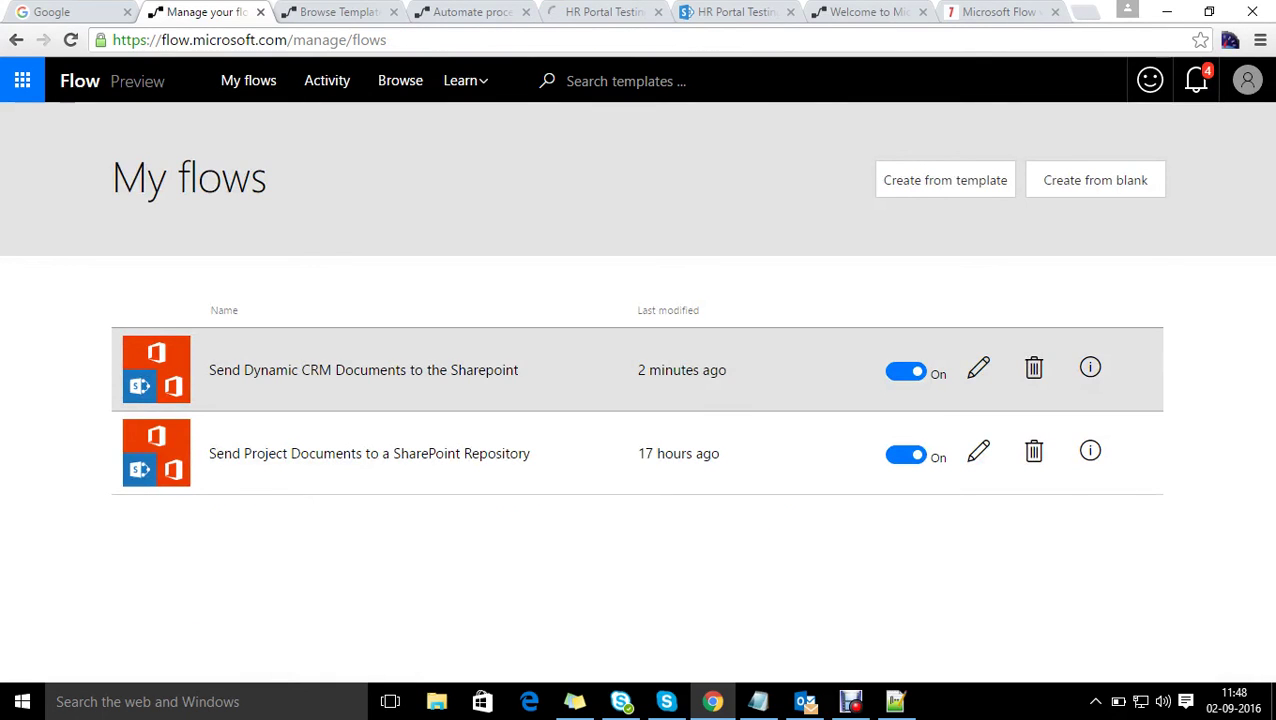
{"action": "left_click", "coordinate": [1090, 367]}
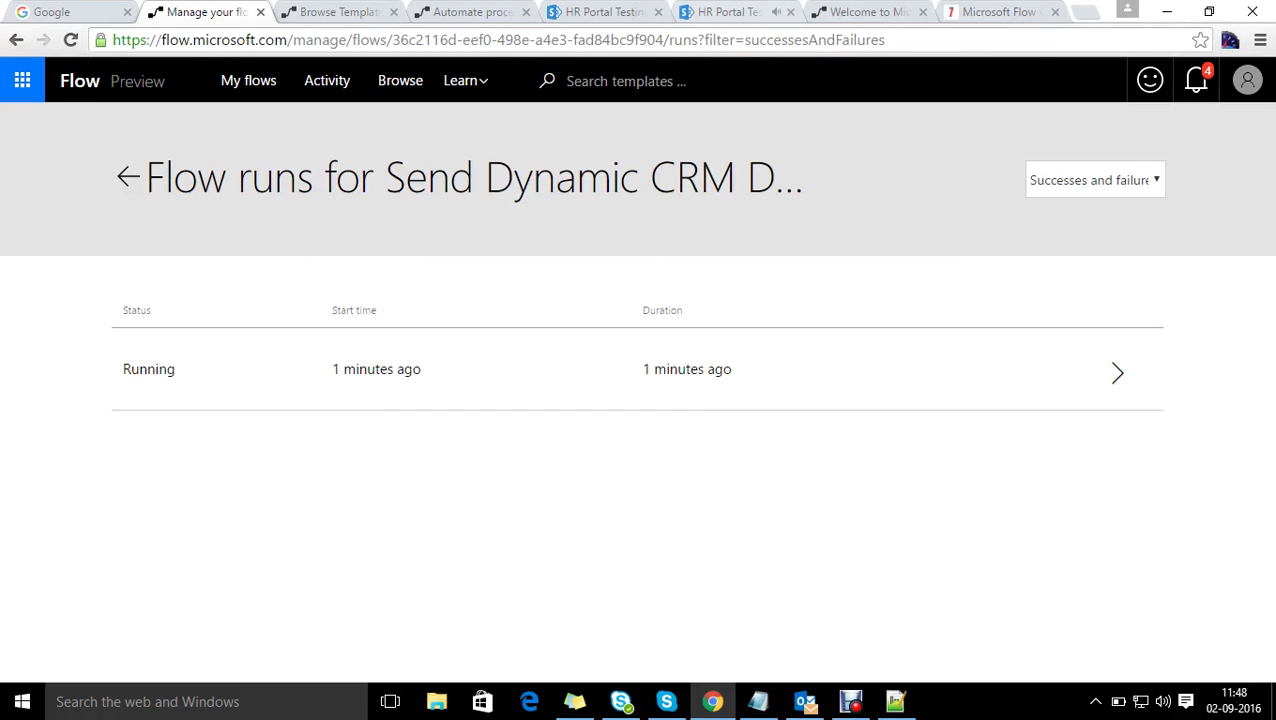
{"action": "key", "text": "ctrl+6"}
Reload Project Documents to confirm PublishedReports.xls is listed, then return to Outlook
{"action": "key", "text": "ctrl+l"}
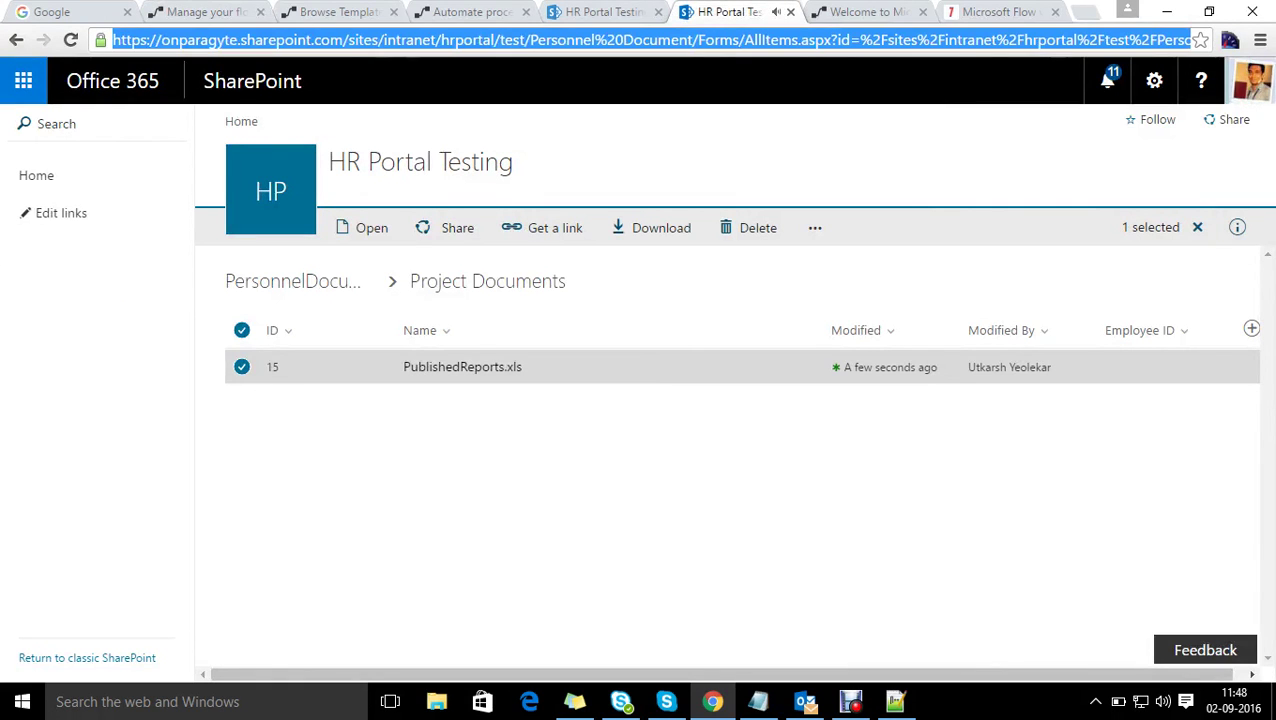
{"action": "key", "text": "Return"}
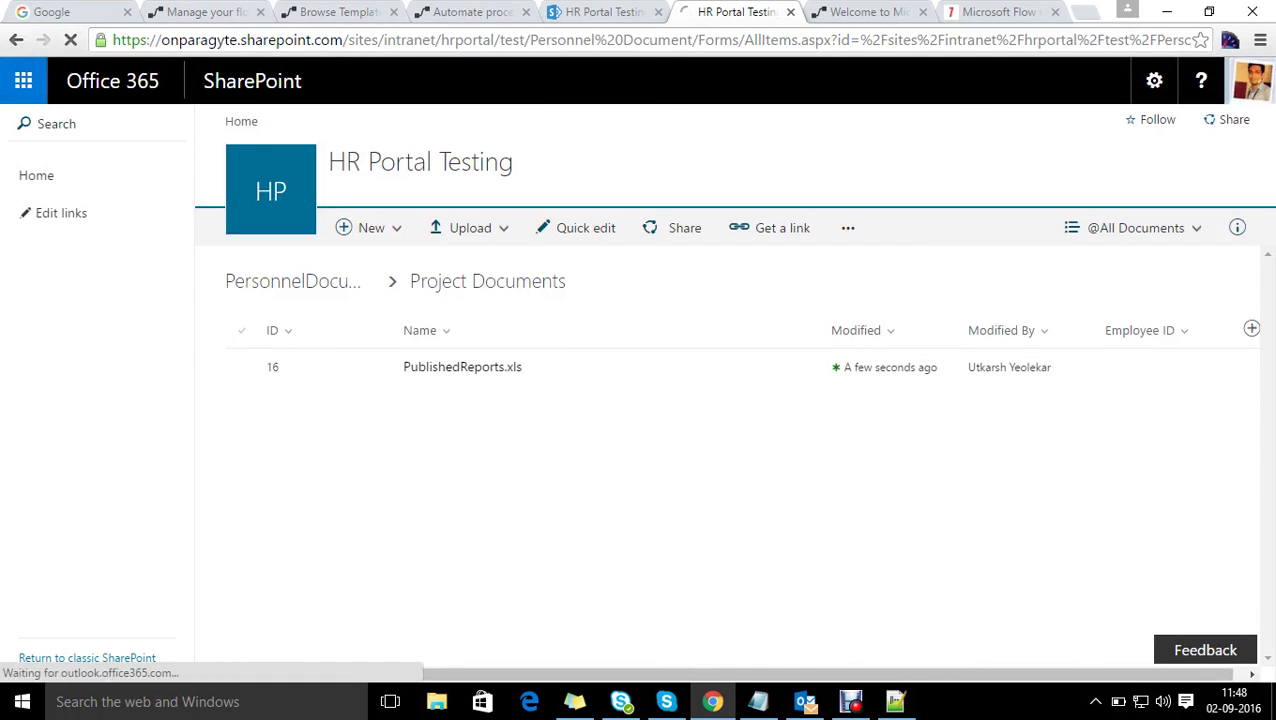
{"action": "left_click", "coordinate": [805, 701]}
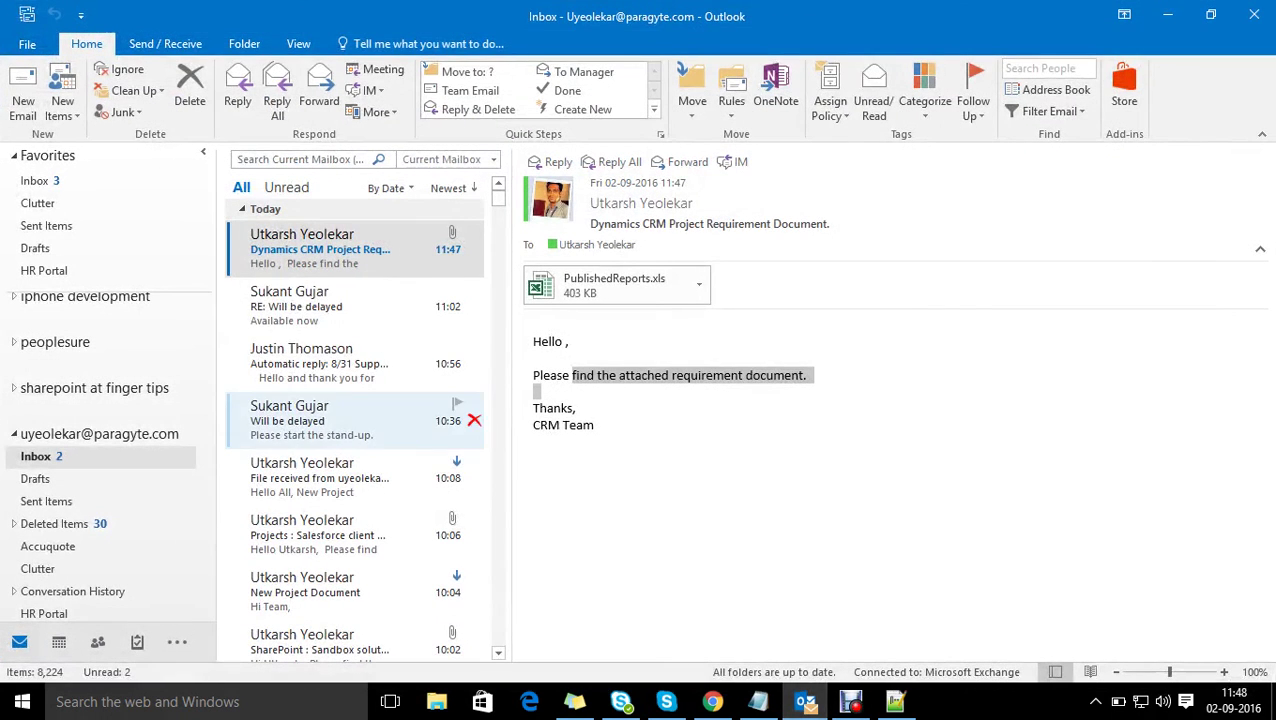
Read the 'New CRM Document has been recieved' notification mail, then minimize Outlook
{"action": "left_click", "coordinate": [330, 305]}
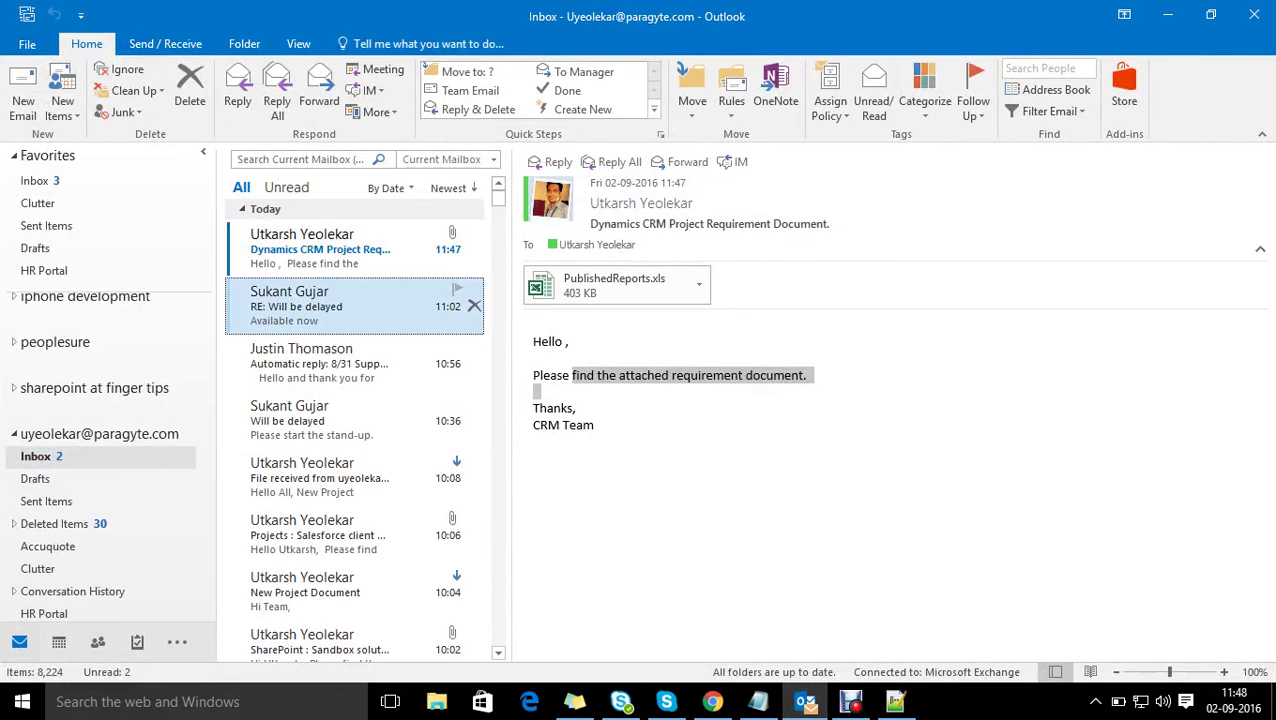
{"action": "left_click", "coordinate": [330, 248]}
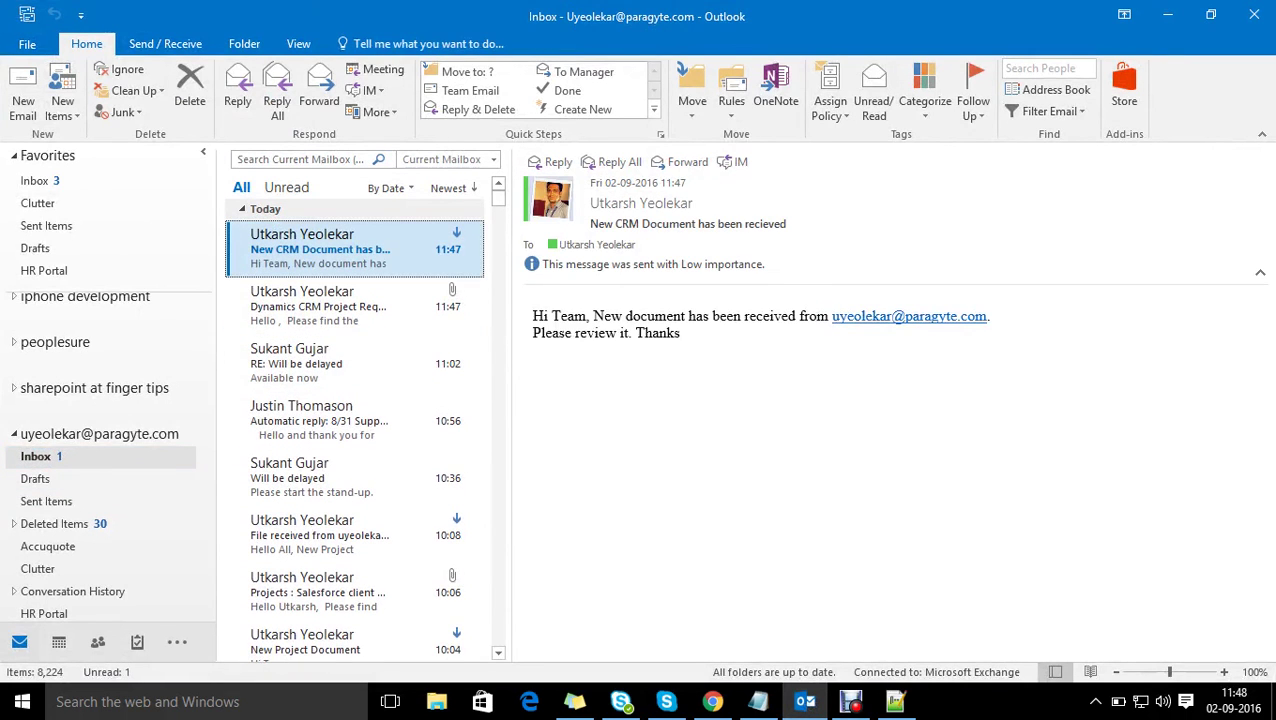
{"action": "left_click_drag", "start_coordinate": [552, 316], "coordinate": [624, 316]}
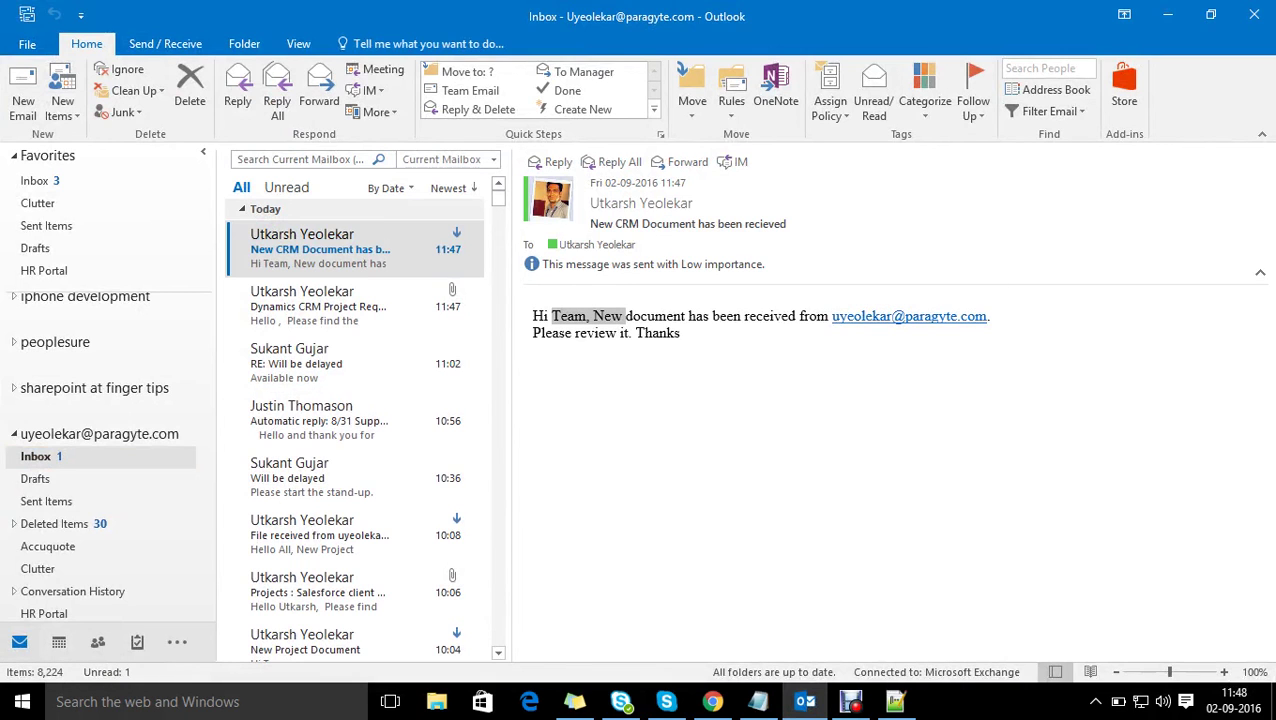
{"action": "left_click", "coordinate": [1167, 14]}
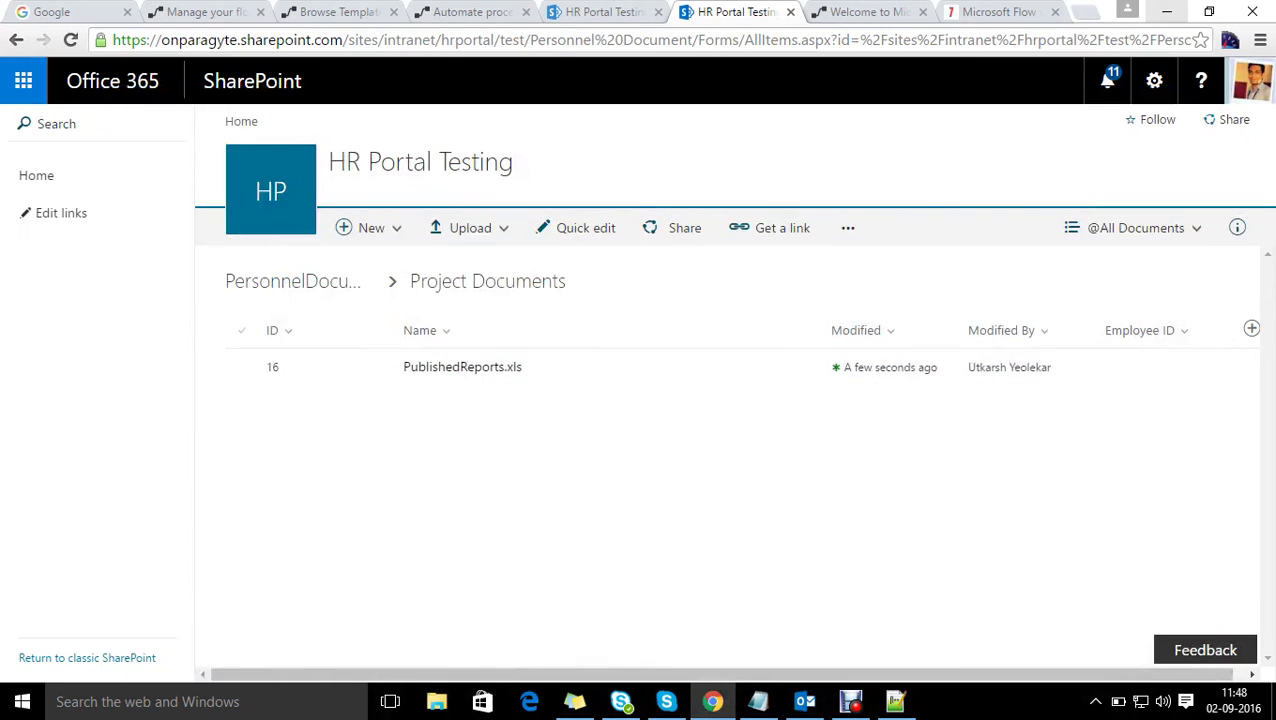
Switch to the Microsoft Flow 'Browse Templates' Chrome tab
{"action": "left_click", "coordinate": [338, 12]}
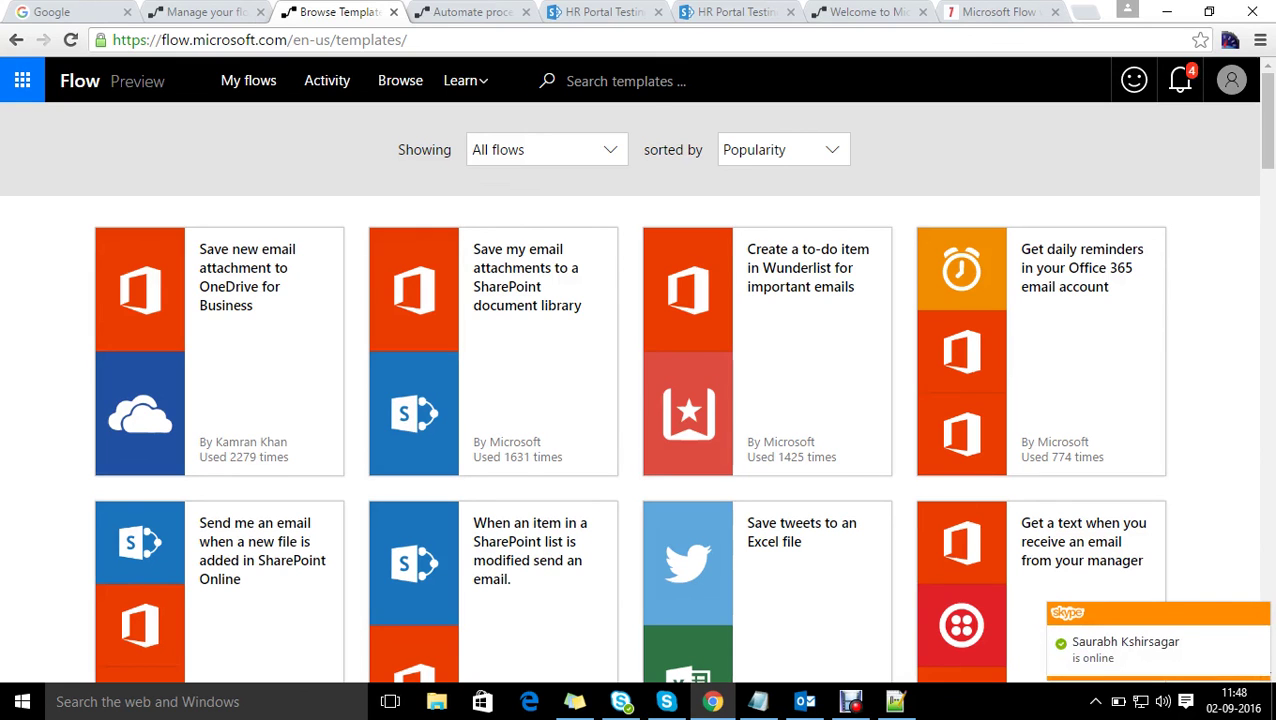
Browse the Flow template gallery, then return to the CRM documents flow's run history
{"action": "scroll", "coordinate": [638, 390], "scroll_direction": "down", "scroll_amount": 4}
{"action": "scroll", "coordinate": [638, 390], "scroll_direction": "up", "scroll_amount": 4}
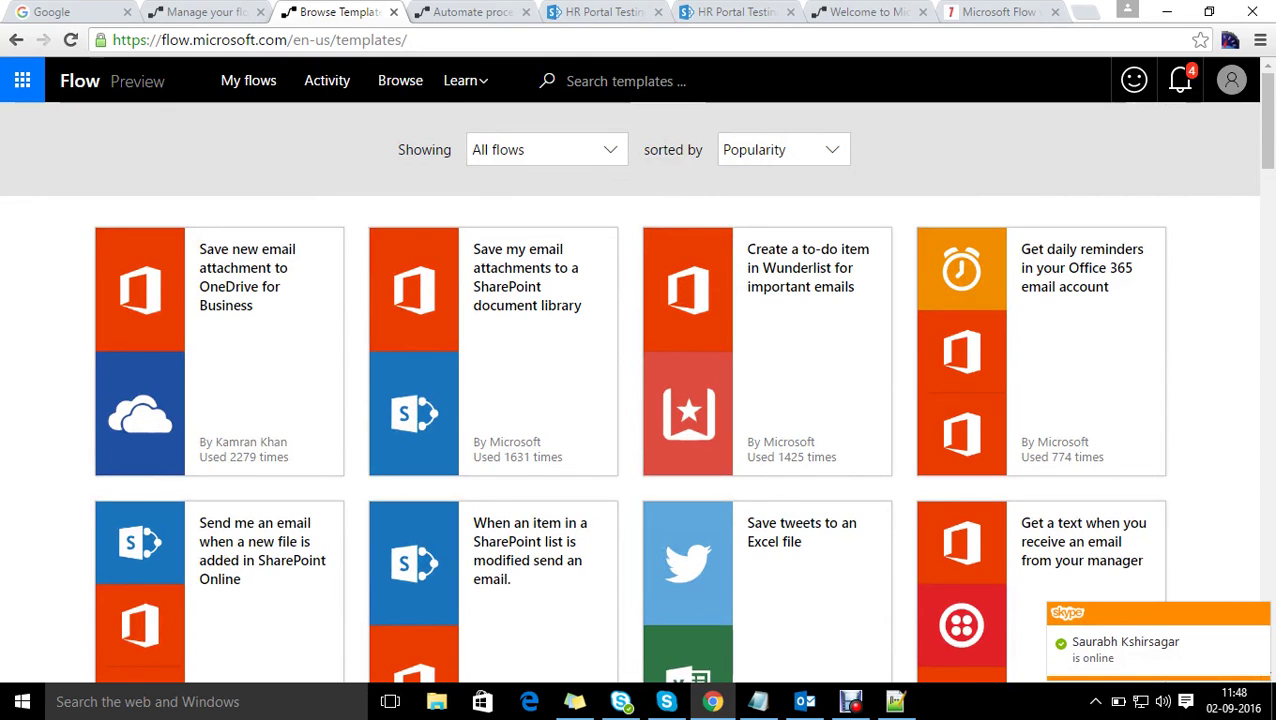
{"action": "scroll", "coordinate": [638, 390], "scroll_direction": "down", "scroll_amount": 1}
{"action": "scroll", "coordinate": [638, 390], "scroll_direction": "up", "scroll_amount": 1}
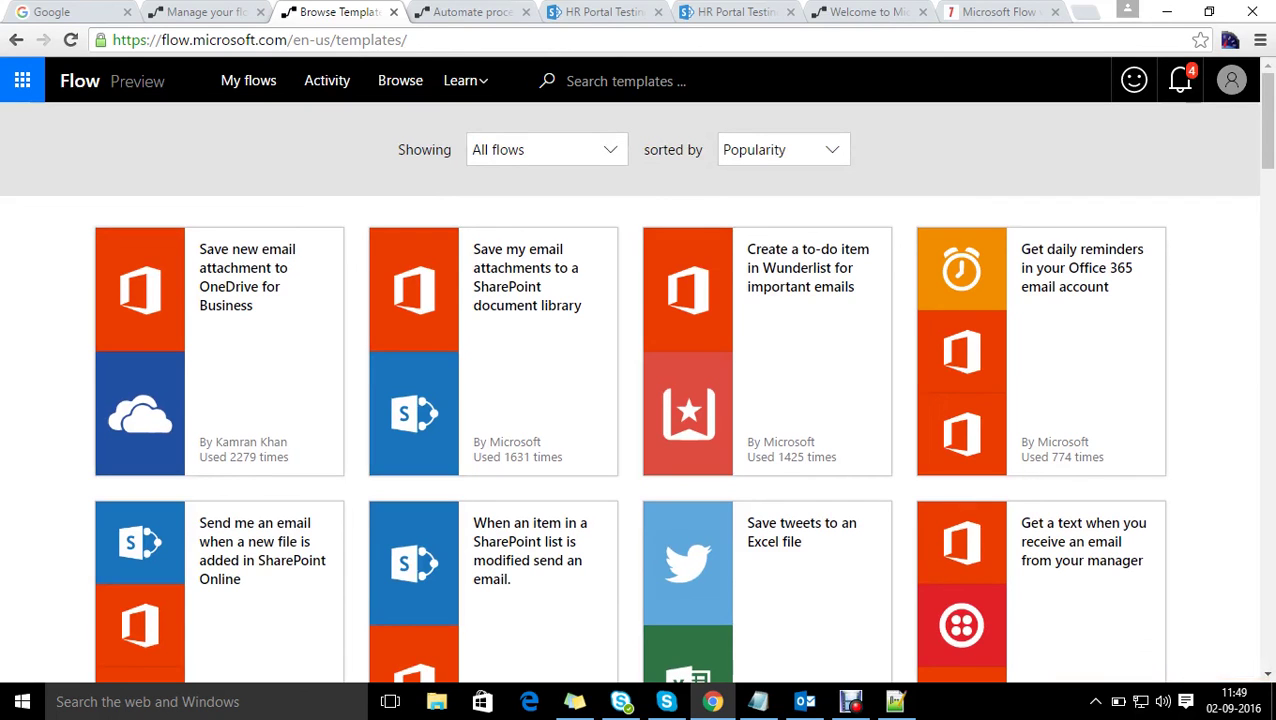
{"action": "scroll", "coordinate": [638, 390], "scroll_direction": "down", "scroll_amount": 1}
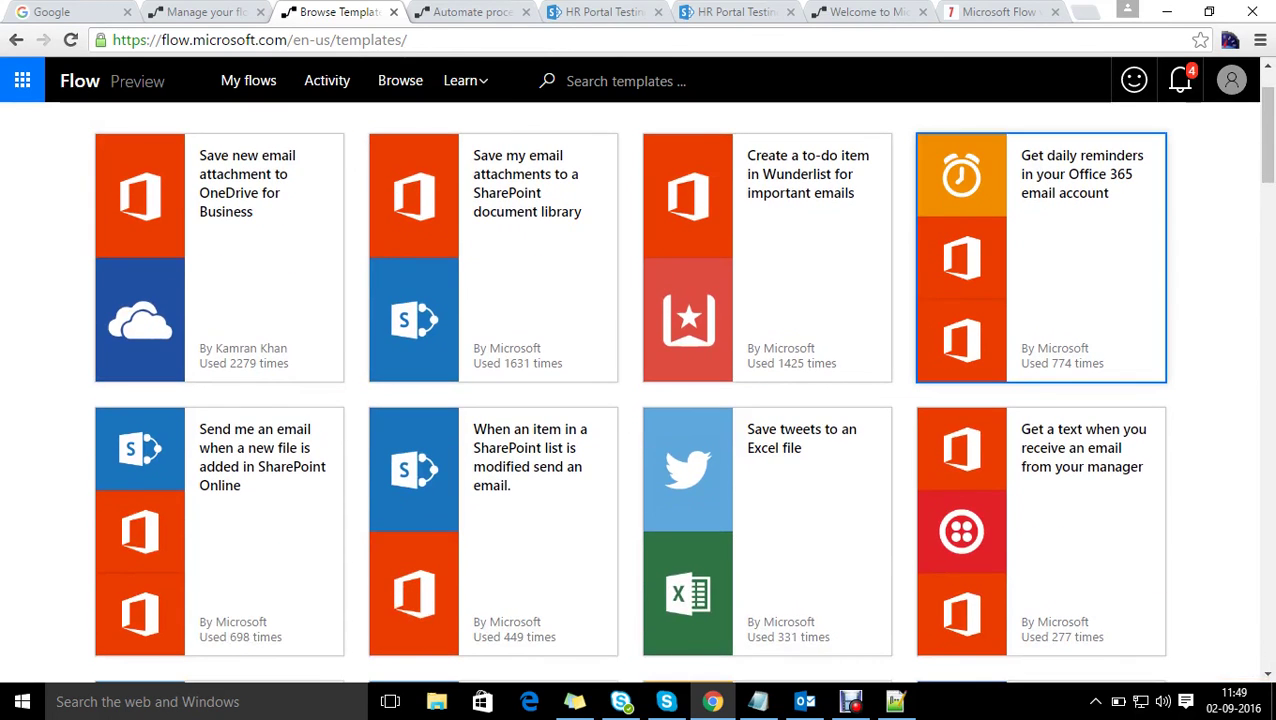
{"action": "scroll", "coordinate": [1040, 300], "scroll_direction": "down", "scroll_amount": 13}
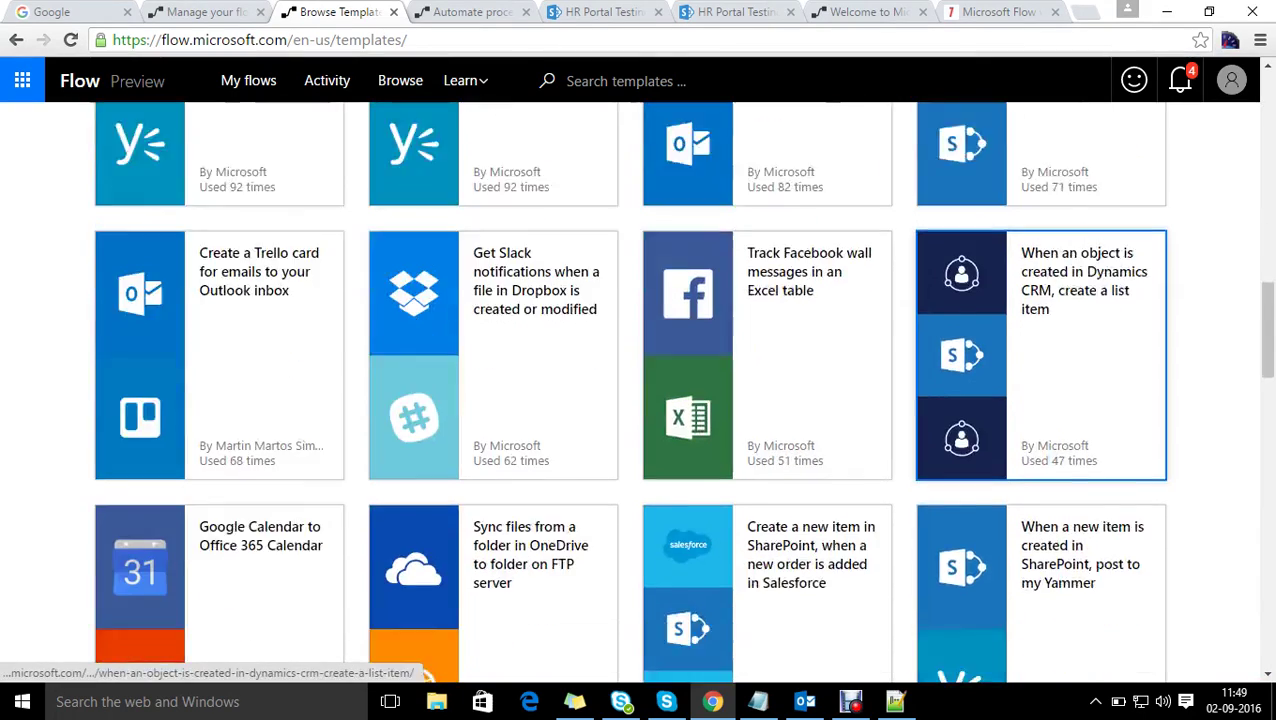
{"action": "scroll", "coordinate": [1040, 300], "scroll_direction": "down", "scroll_amount": 9}
{"action": "scroll", "coordinate": [1040, 300], "scroll_direction": "up", "scroll_amount": 10}
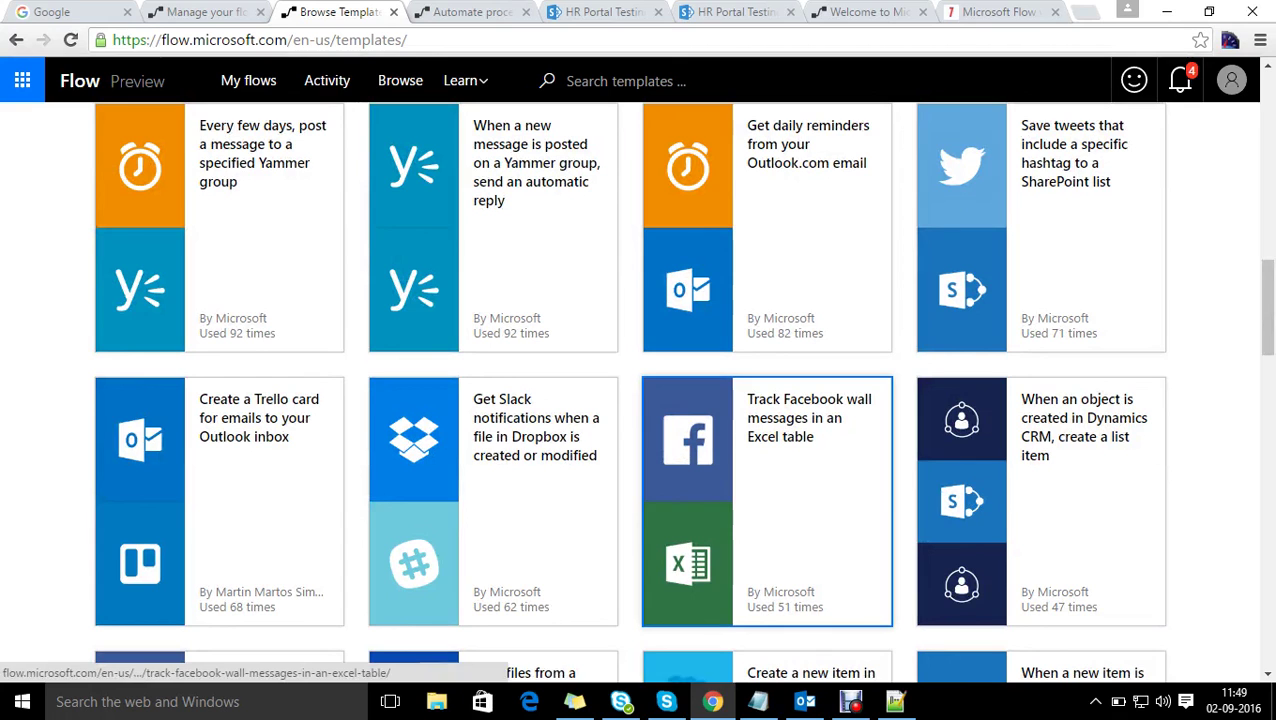
{"action": "scroll", "coordinate": [1040, 500], "scroll_direction": "down", "scroll_amount": 3}
{"action": "scroll", "coordinate": [490, 250], "scroll_direction": "down", "scroll_amount": 5}
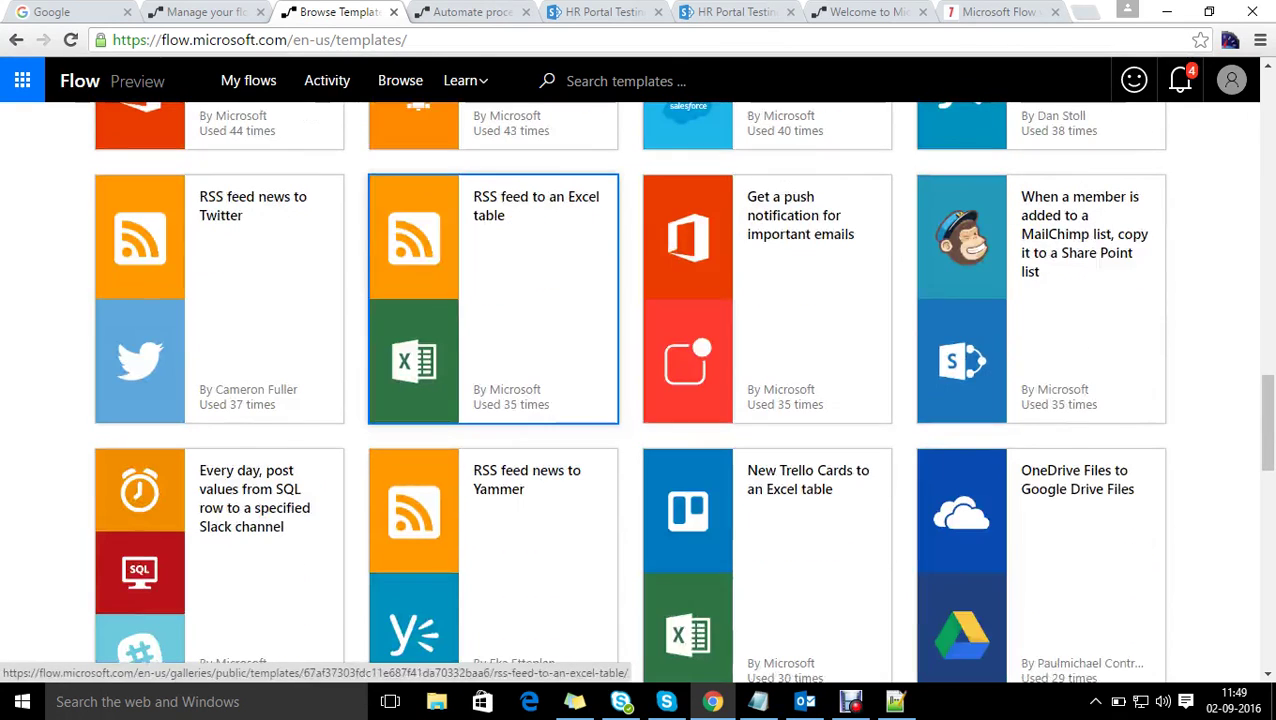
{"action": "scroll", "coordinate": [490, 250], "scroll_direction": "down", "scroll_amount": 5}
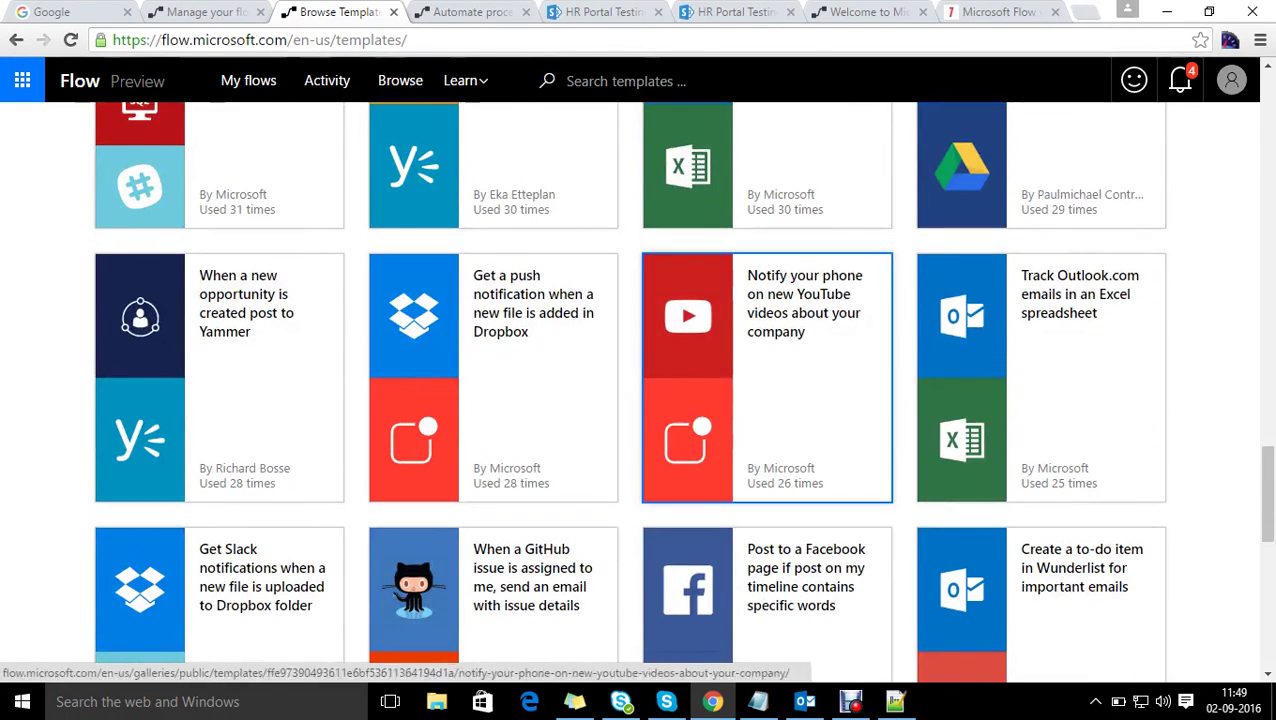
{"action": "scroll", "coordinate": [1040, 330], "scroll_direction": "down", "scroll_amount": 4}
{"action": "scroll", "coordinate": [490, 500], "scroll_direction": "down", "scroll_amount": 4}
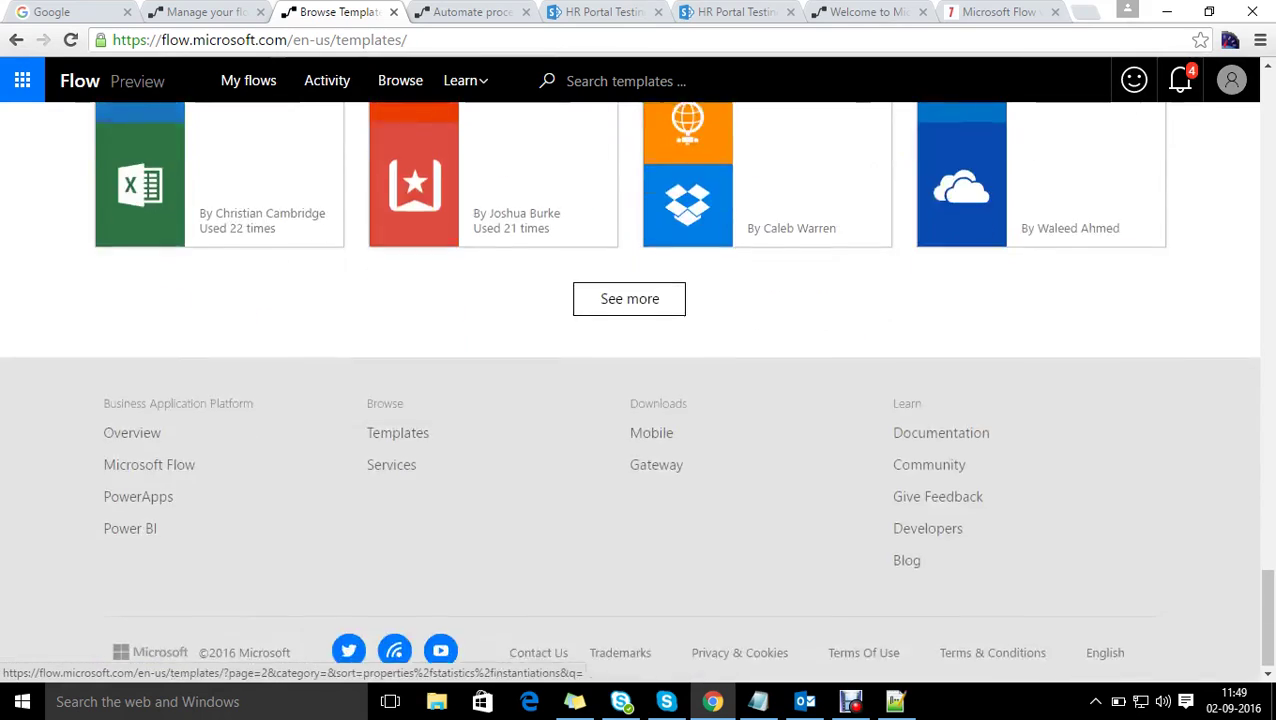
{"action": "scroll", "coordinate": [490, 500], "scroll_direction": "up", "scroll_amount": 20}
{"action": "scroll", "coordinate": [493, 450], "scroll_direction": "up", "scroll_amount": 1}
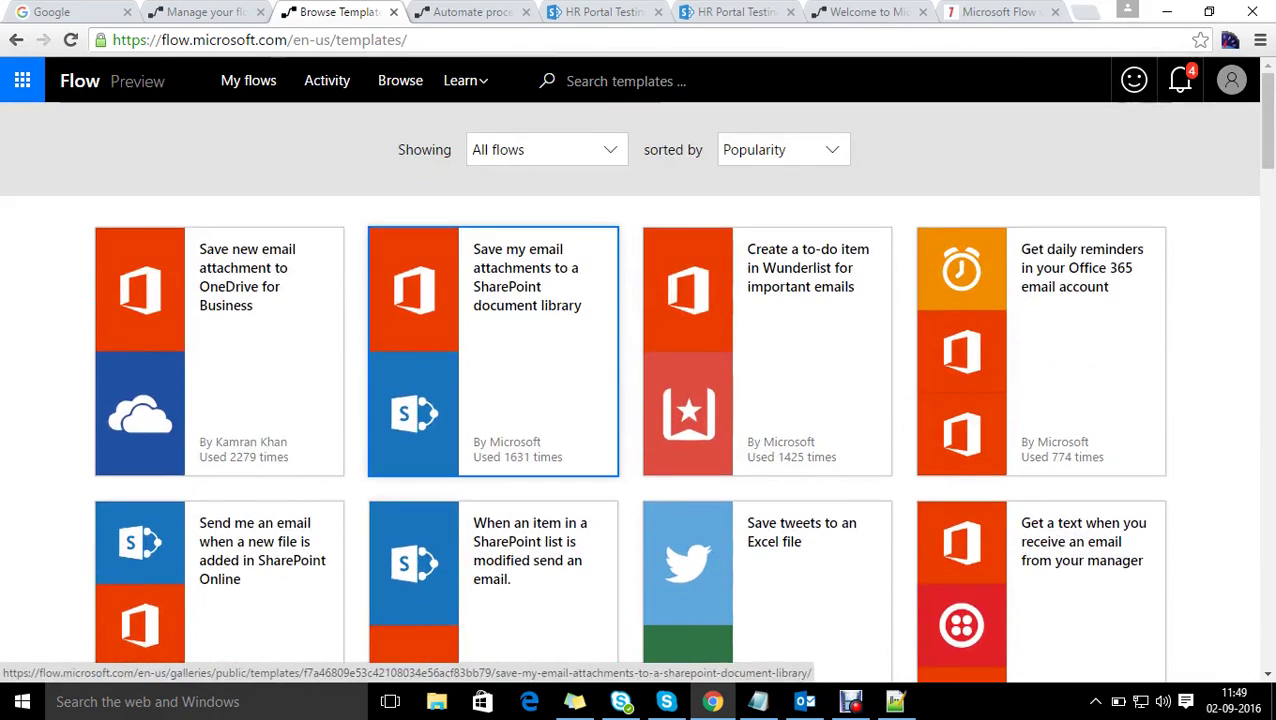
{"action": "key", "text": "ctrl+shift+Tab"}
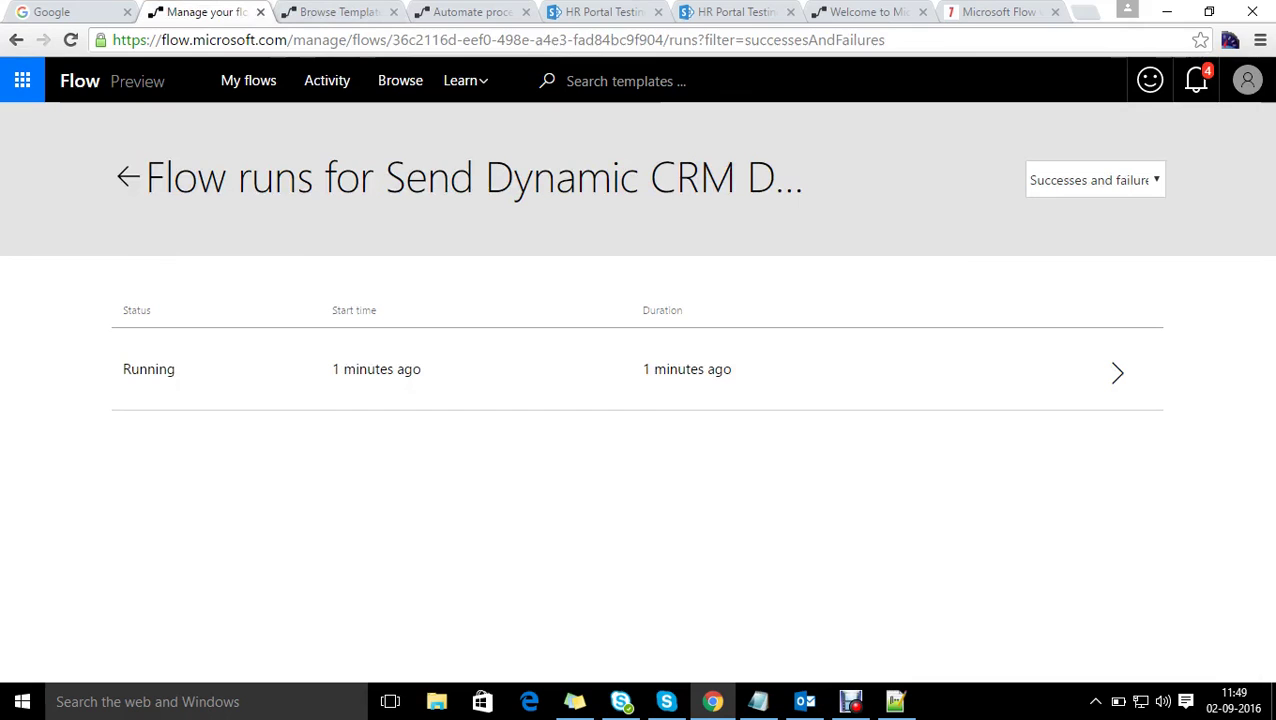
Reload the run history until the run shows Succeeded, then open that run's details
{"action": "key", "text": "ctrl+l"}
{"action": "key", "text": "Return"}
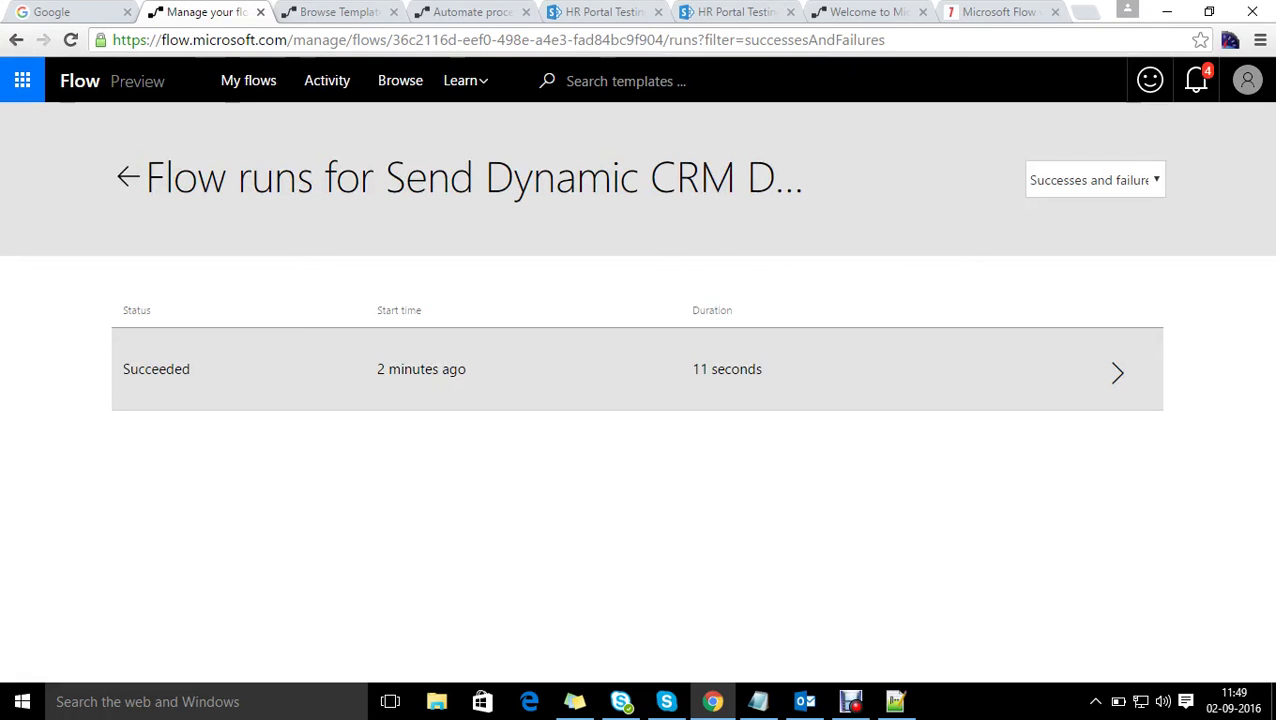
{"action": "left_click", "coordinate": [640, 369]}
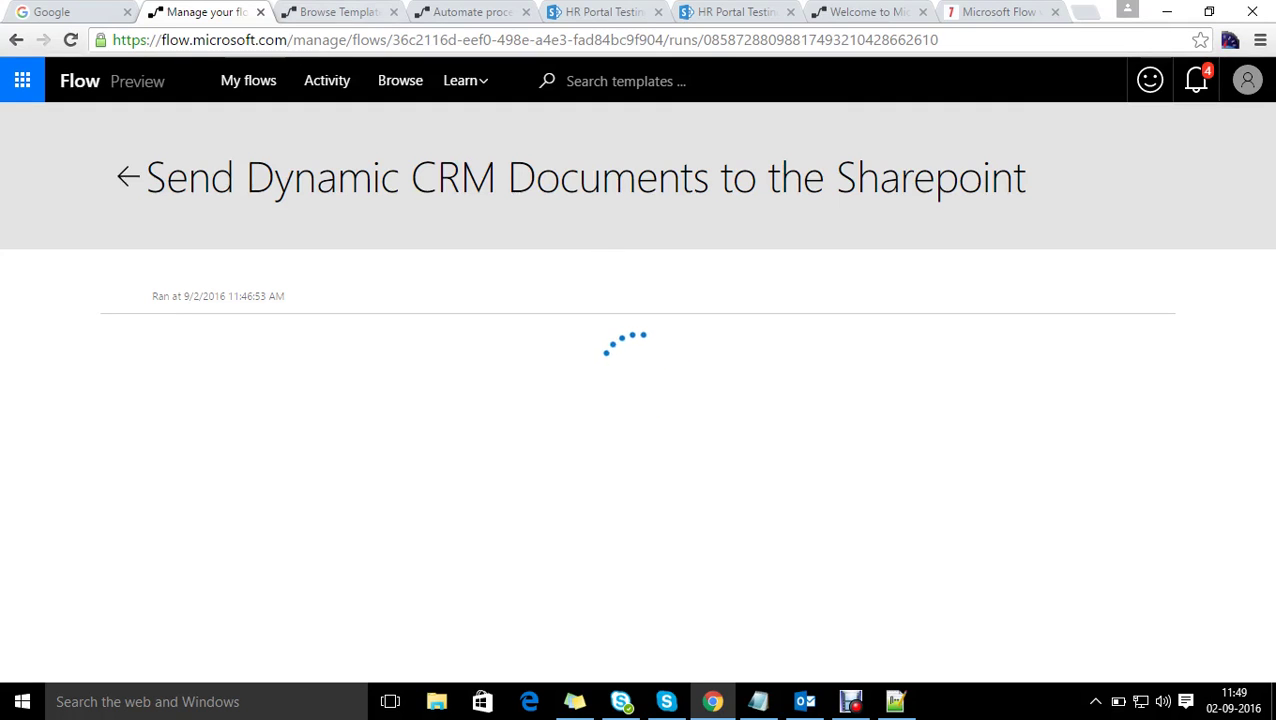
Revisit My flows and the CRM flow, then view run details: On new email, Create file, Send an email succeeded
{"action": "left_click", "coordinate": [470, 12]}
{"action": "left_click", "coordinate": [248, 80]}
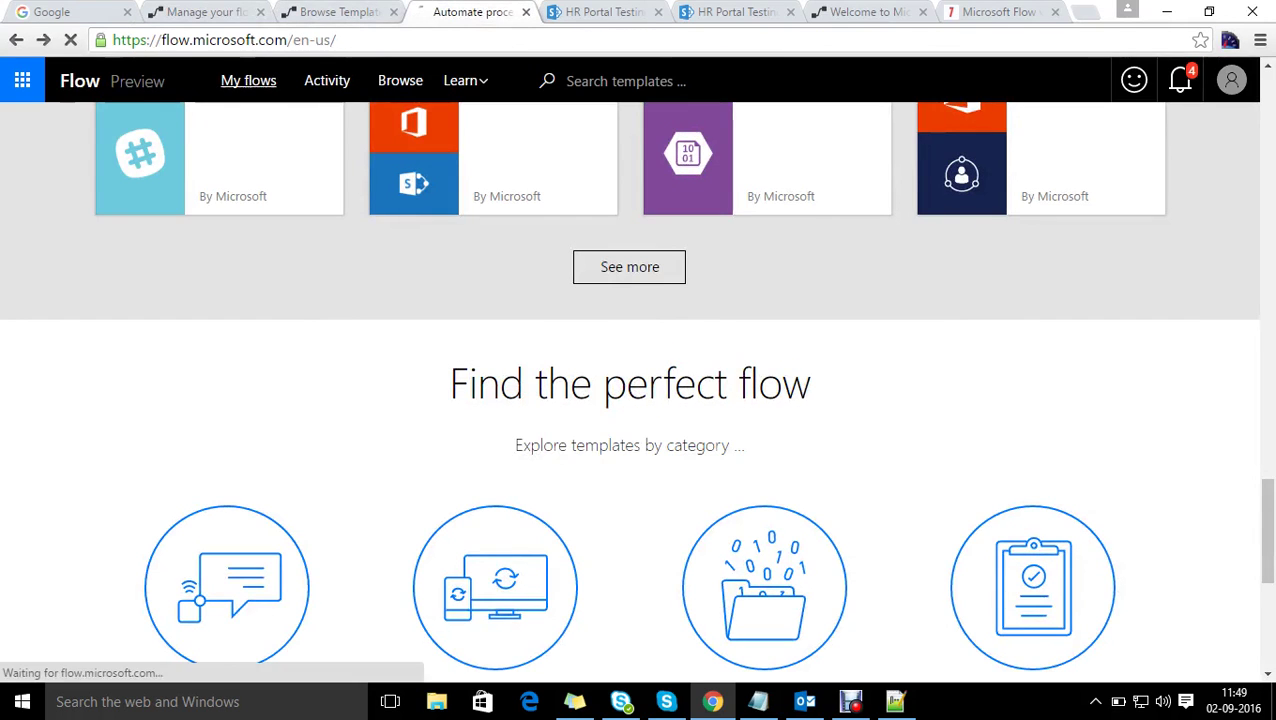
{"action": "key", "text": "ctrl+2"}
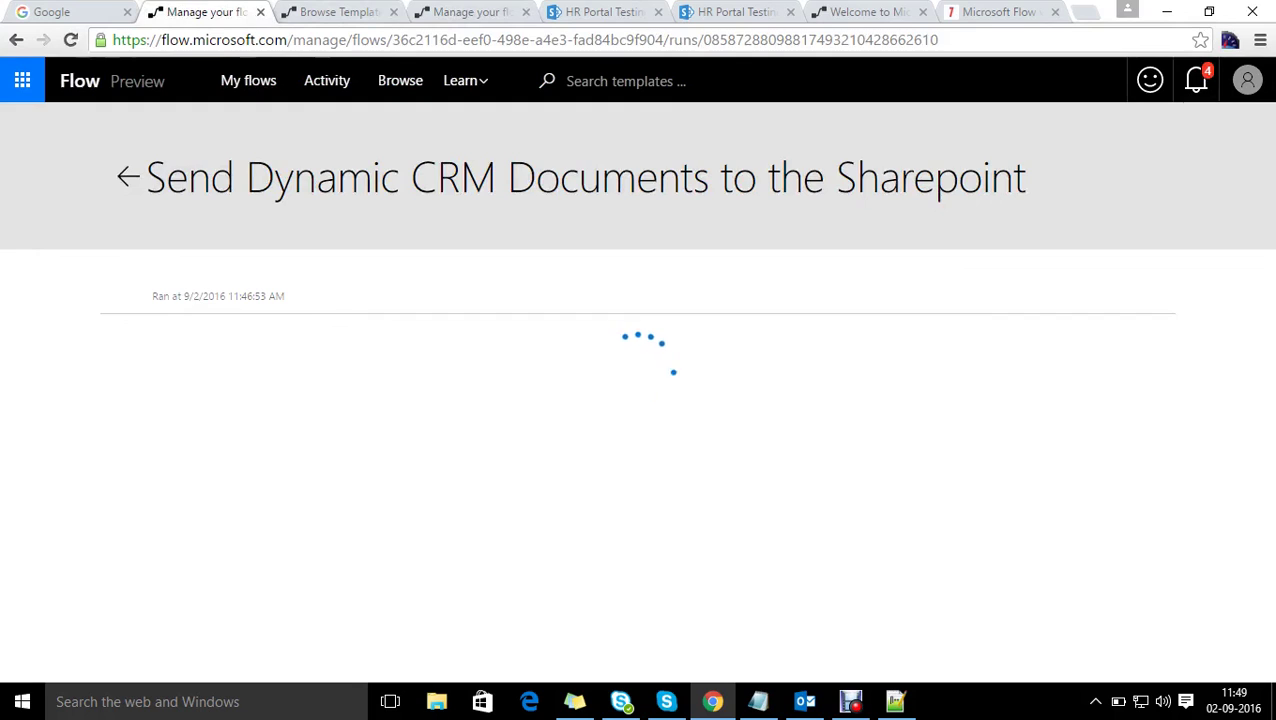
{"action": "key", "text": "ctrl+4"}
{"action": "left_click", "coordinate": [342, 367]}
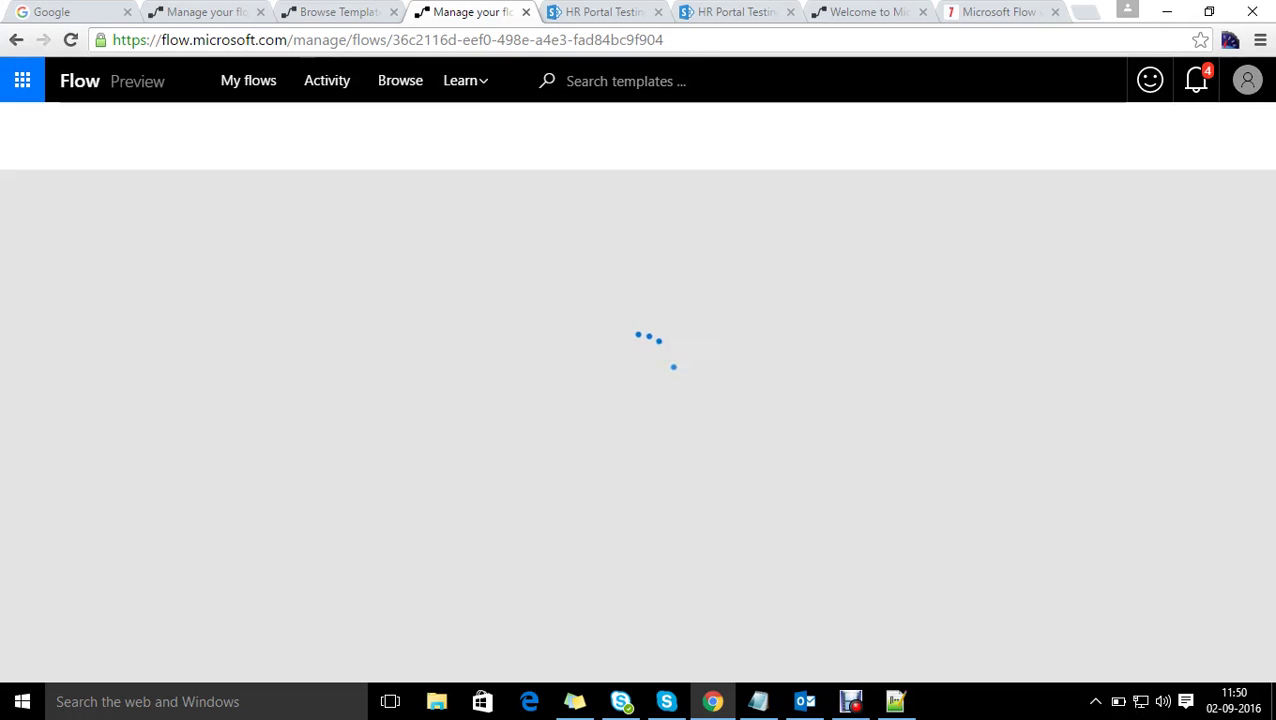
{"action": "key", "text": "ctrl+2"}
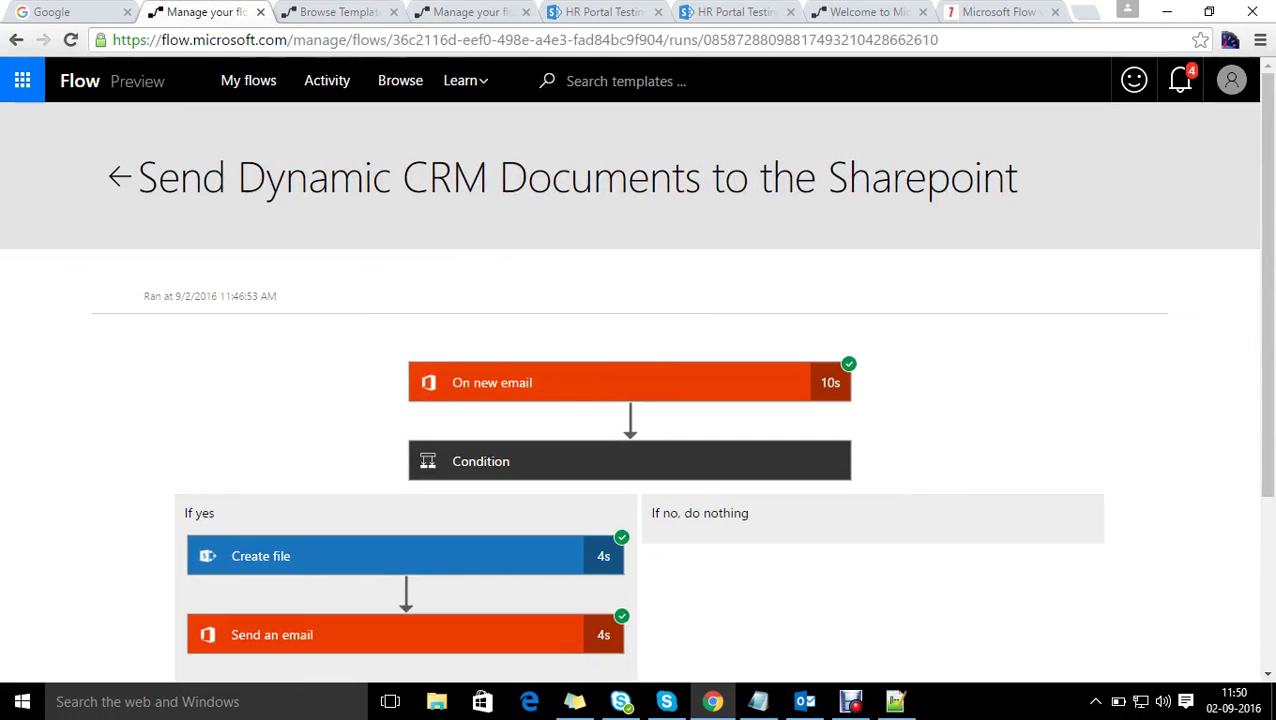
{"action": "scroll", "coordinate": [638, 400], "scroll_direction": "down", "scroll_amount": 2}
{"action": "scroll", "coordinate": [638, 400], "scroll_direction": "up", "scroll_amount": 2}
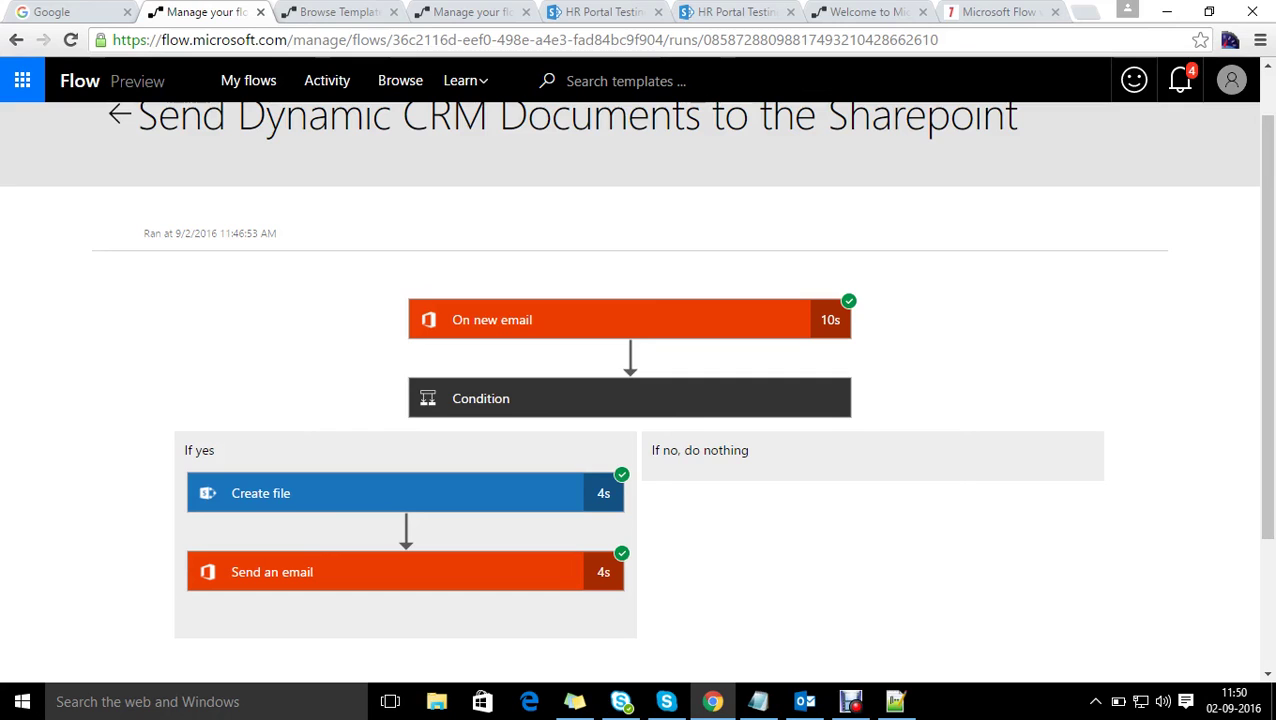
{"action": "scroll", "coordinate": [638, 400], "scroll_direction": "up", "scroll_amount": 1}
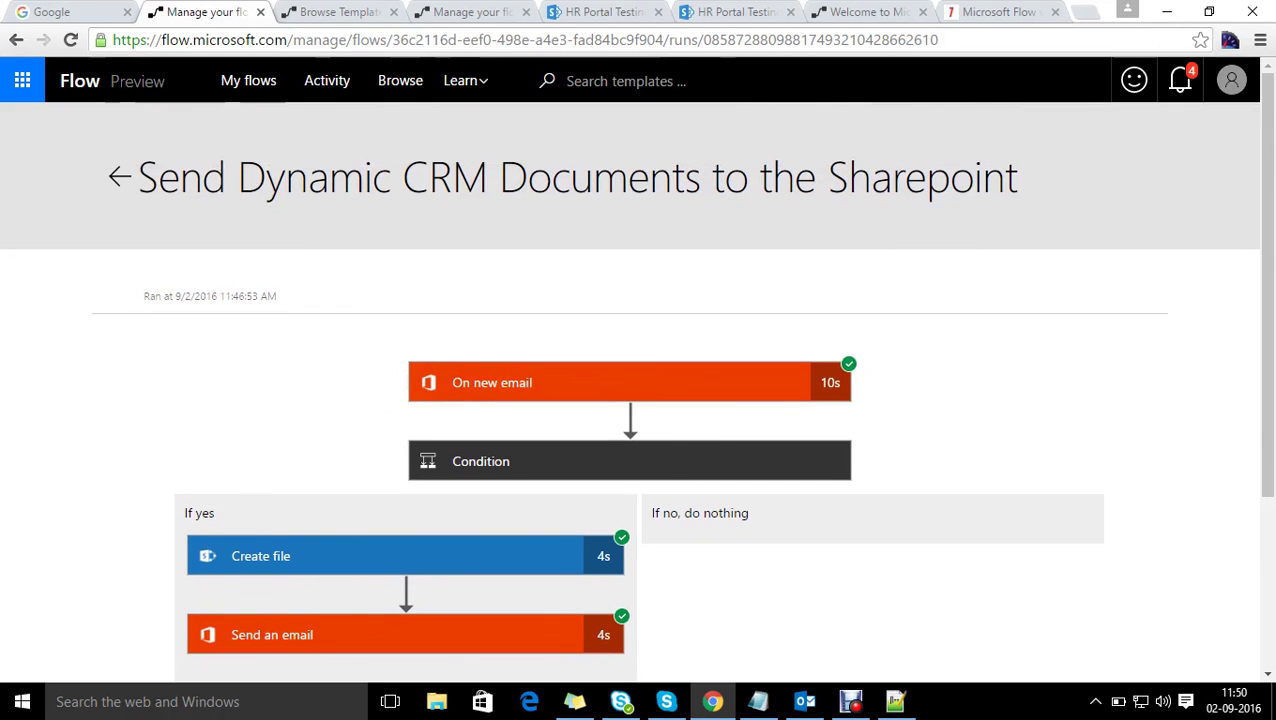